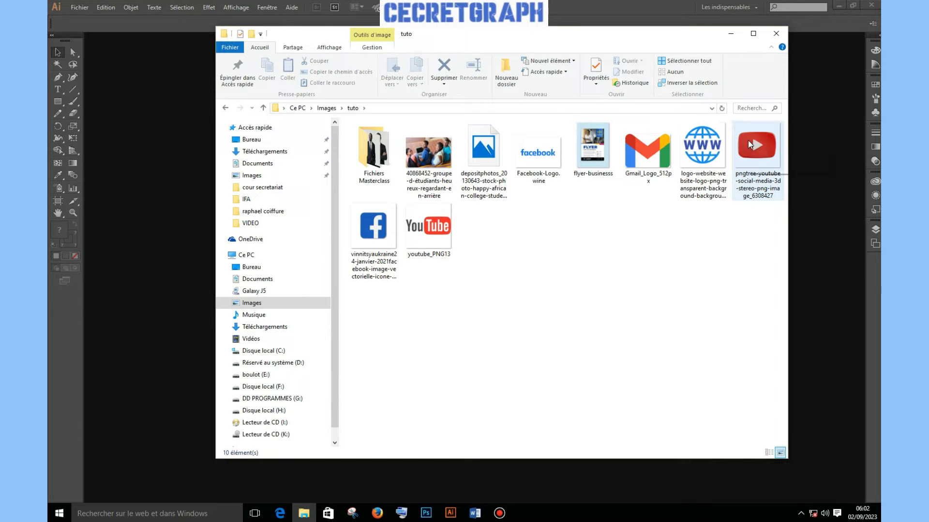
Drag flyer-businesss.jpg from File Explorer onto the Illustrator artboard as the reference image
{"action": "left_click_drag", "start_coordinate": [600, 145], "coordinate": [139, 239]}
{"action": "left_click", "coordinate": [139, 240]}
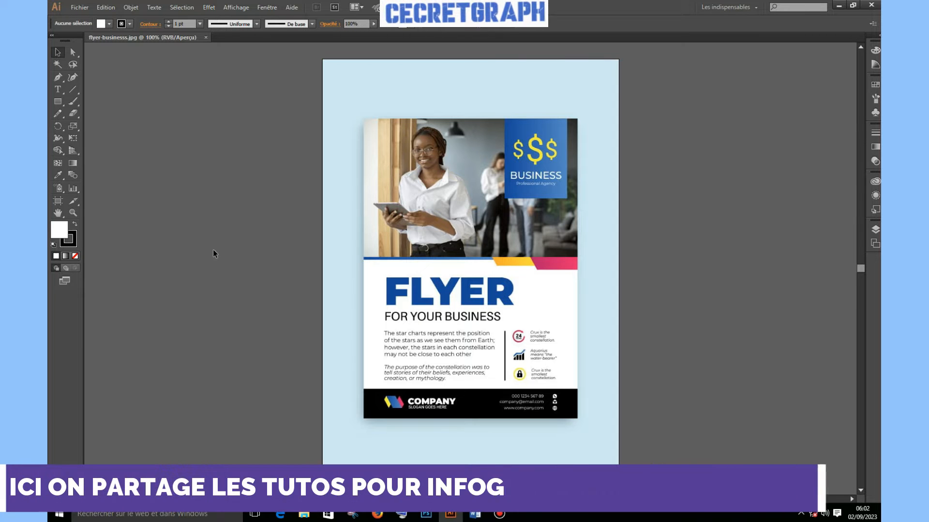
Sample the blue FLYER heading with the Eyedropper and save it as a new swatch (R=21 V=72 B=159)
{"action": "left_click", "coordinate": [59, 175]}
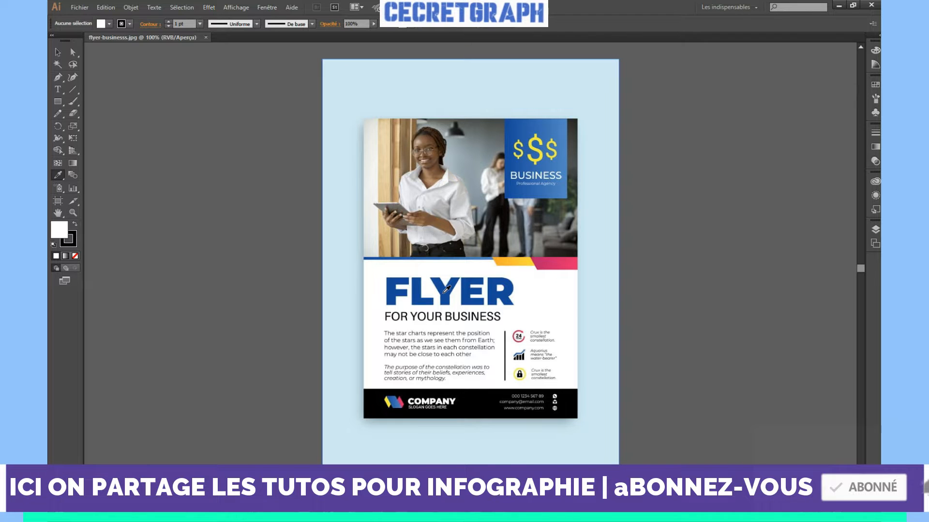
{"action": "left_click", "coordinate": [444, 292]}
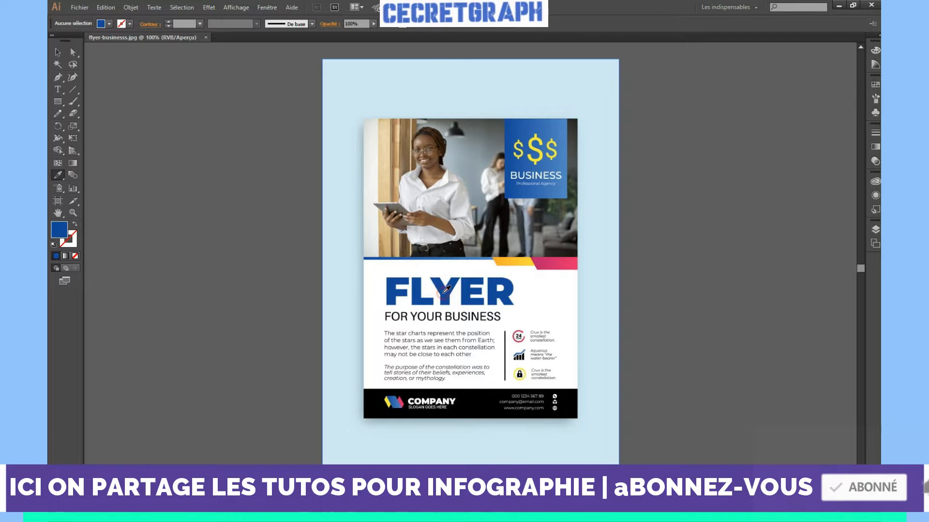
{"action": "left_click", "coordinate": [110, 23]}
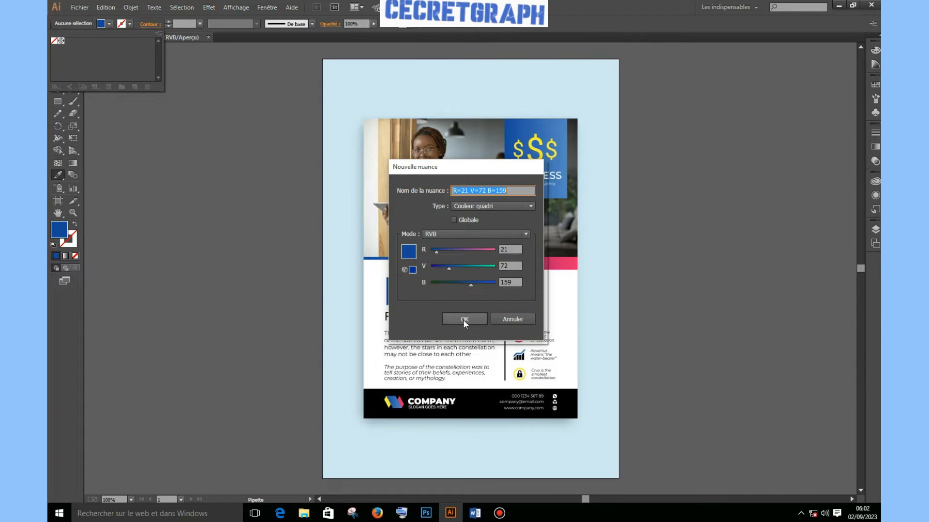
{"action": "left_click", "coordinate": [463, 319]}
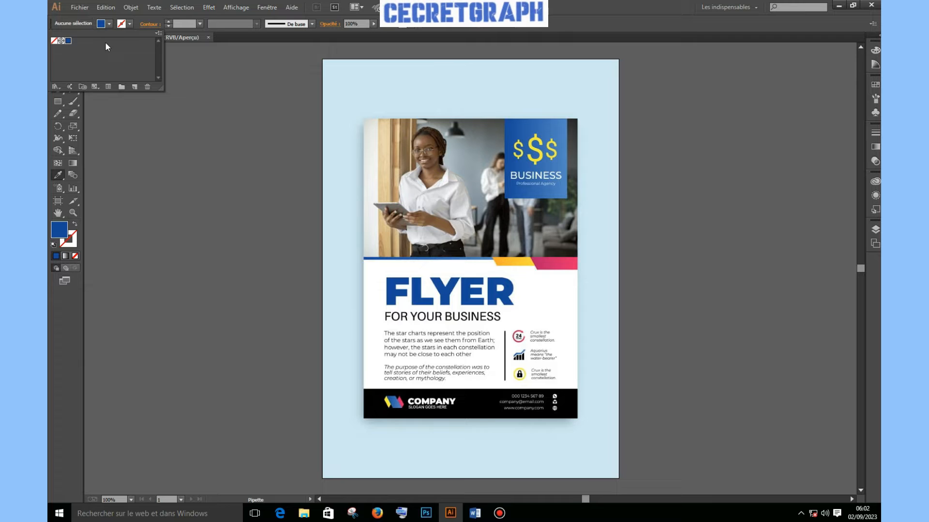
Sample the yellow stripe colour and save it as a new swatch
{"action": "left_click", "coordinate": [515, 259]}
{"action": "left_click", "coordinate": [515, 258]}
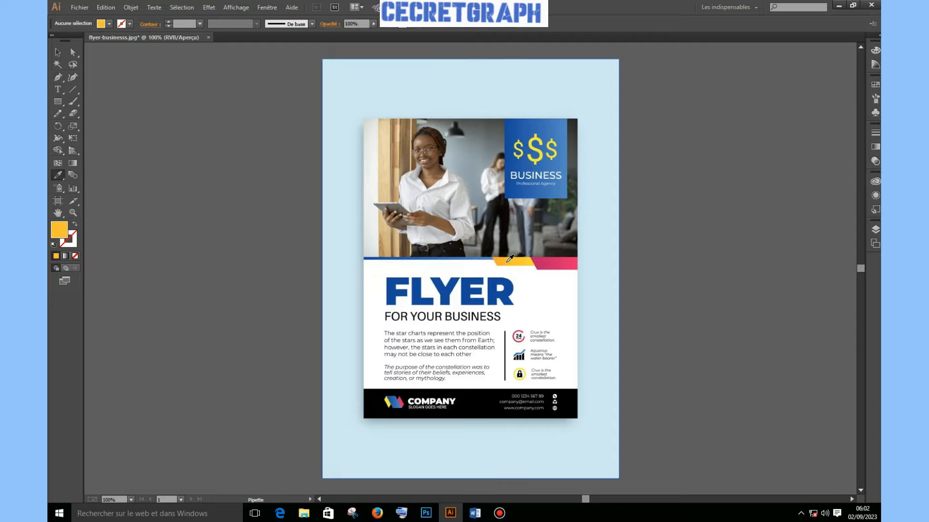
{"action": "left_click", "coordinate": [111, 23]}
{"action": "left_click", "coordinate": [134, 86]}
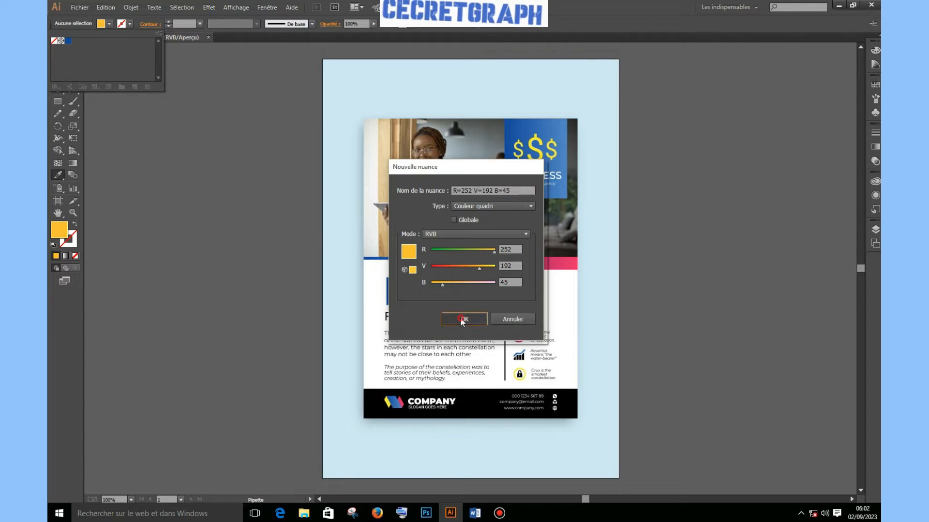
{"action": "left_click", "coordinate": [465, 319]}
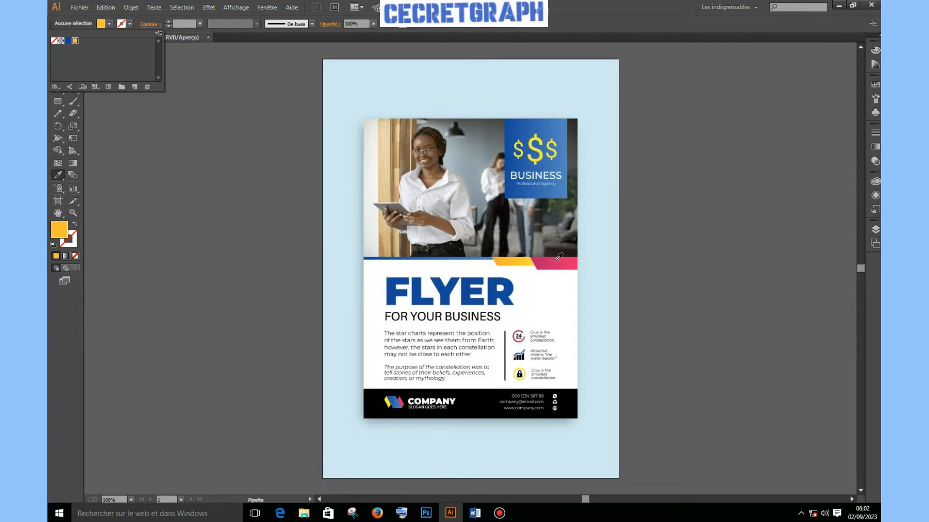
{"action": "key", "text": "Escape"}
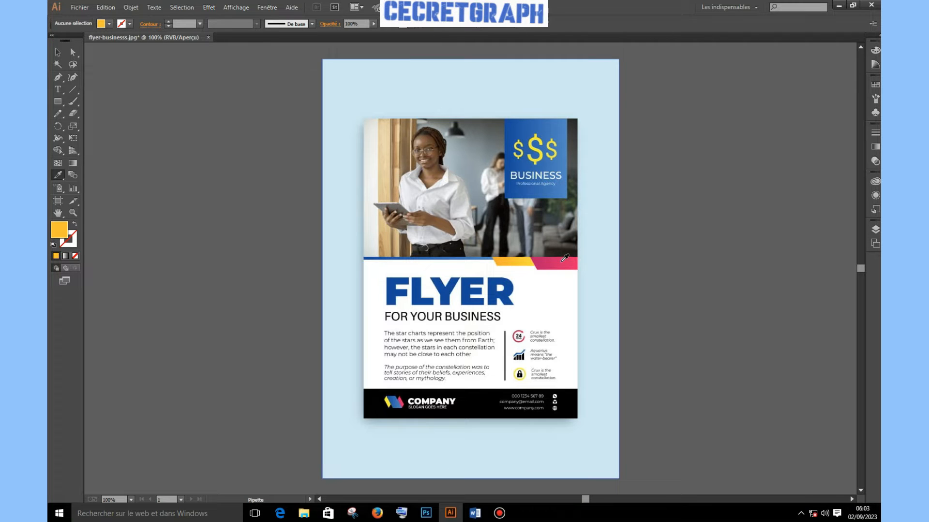
Sample the pink stripe colour and save it as a new swatch
{"action": "left_click", "coordinate": [562, 261]}
{"action": "left_click", "coordinate": [110, 23]}
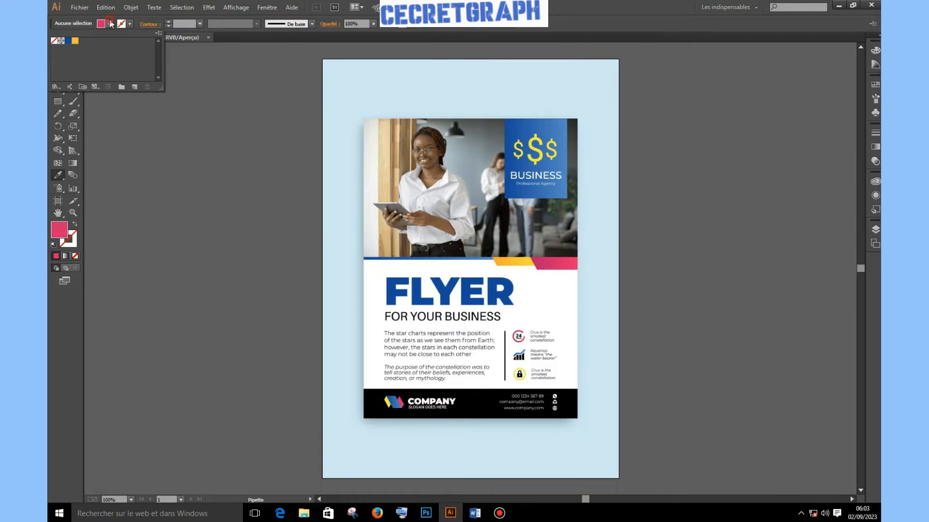
{"action": "left_click", "coordinate": [135, 87]}
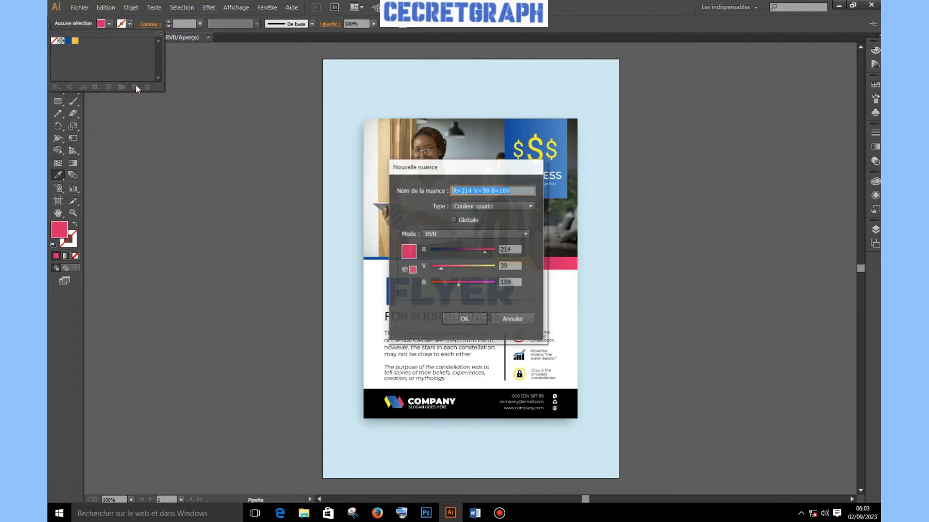
{"action": "left_click", "coordinate": [463, 319]}
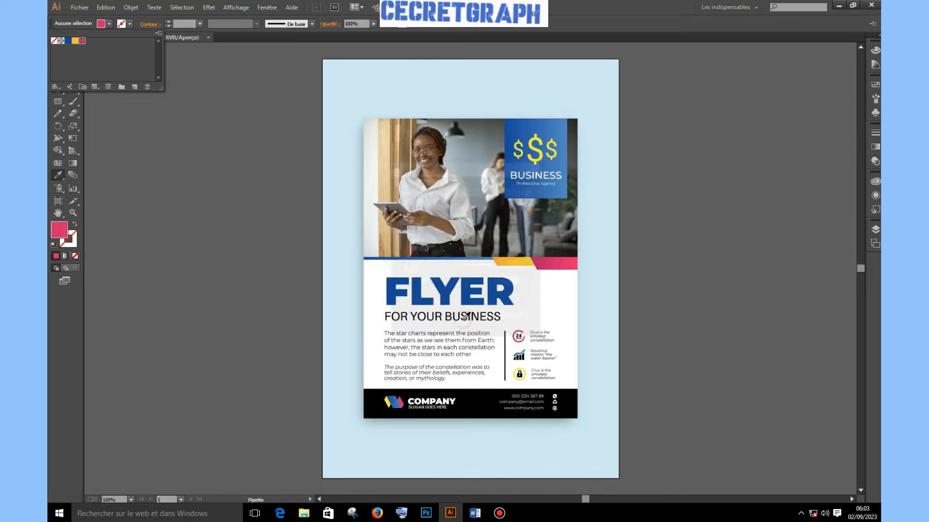
{"action": "left_click", "coordinate": [57, 52]}
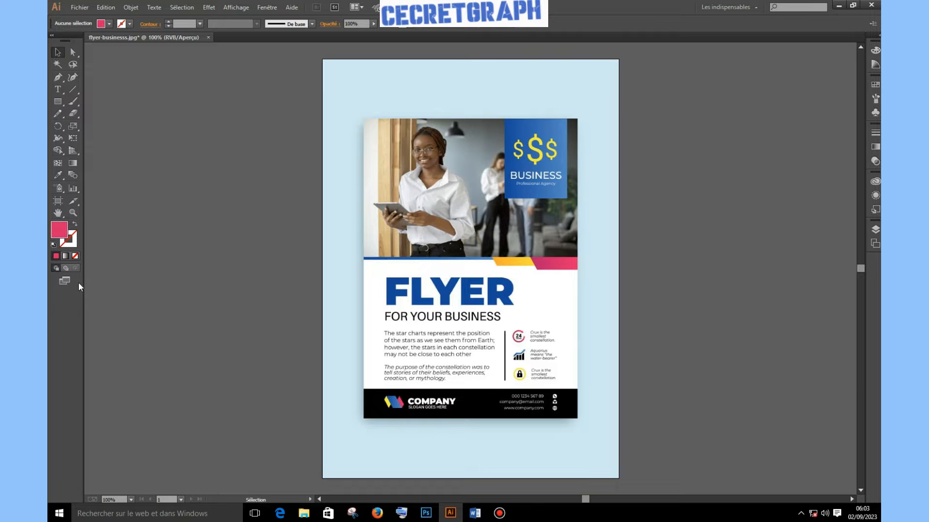
Draw an unfilled, blue-stroked rectangle over the flyer and a 151.34 × 2 mm strip under the photo
{"action": "left_click", "coordinate": [56, 104]}
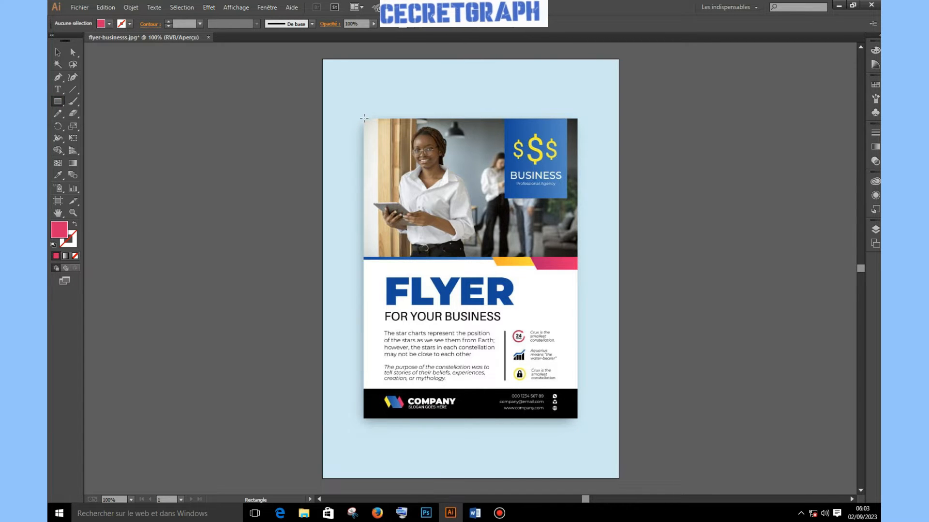
{"action": "left_click_drag", "start_coordinate": [363, 117], "coordinate": [578, 419]}
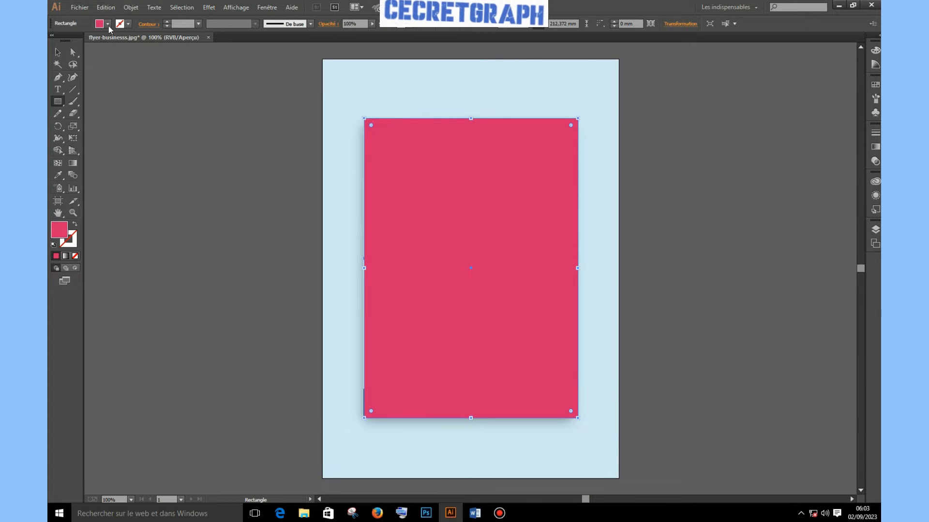
{"action": "left_click", "coordinate": [128, 23]}
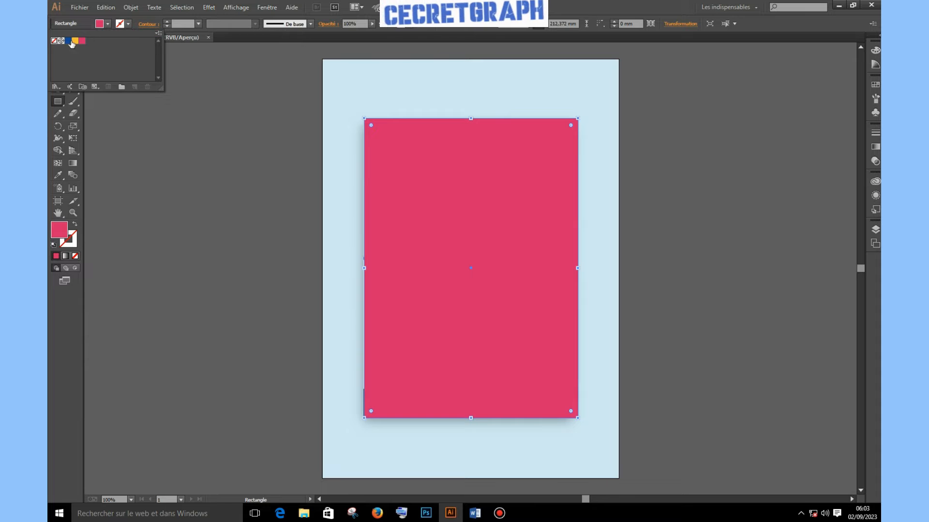
{"action": "left_click", "coordinate": [68, 42]}
{"action": "left_click", "coordinate": [107, 24]}
{"action": "left_click", "coordinate": [53, 41]}
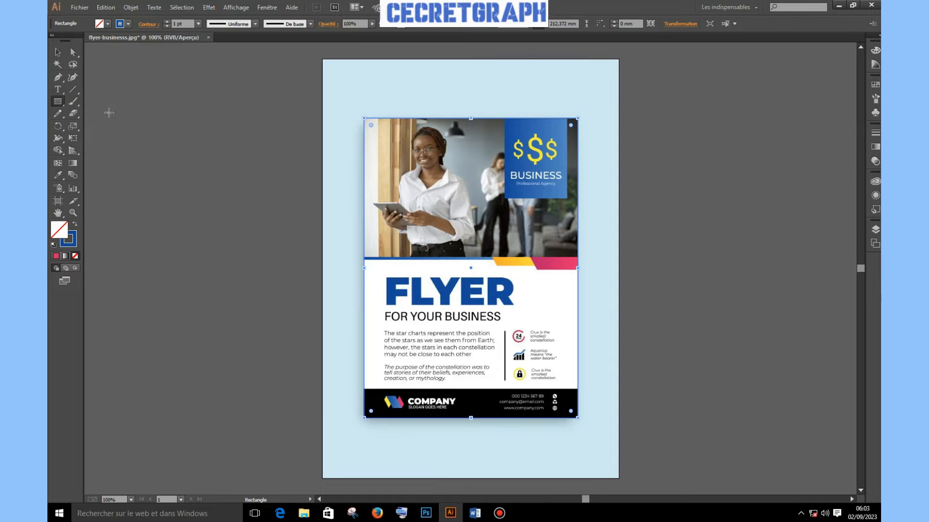
{"action": "left_click", "coordinate": [58, 102]}
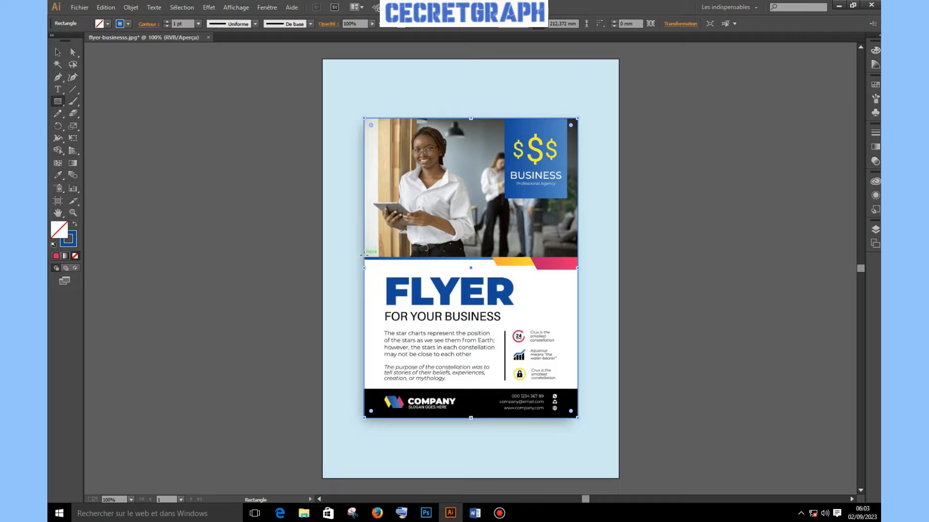
{"action": "left_click_drag", "start_coordinate": [363, 257], "coordinate": [578, 260]}
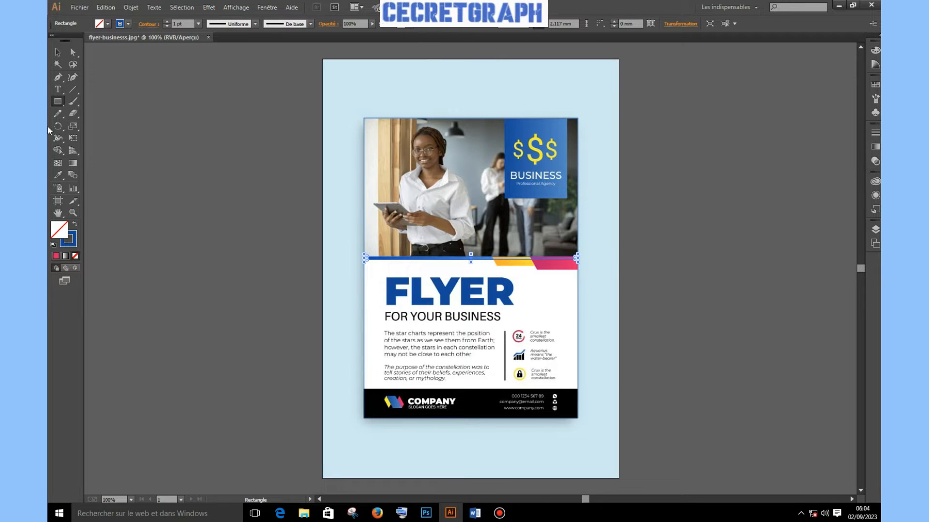
Trace a closed pen path around the yellow stripe and a path along the pink stripe
{"action": "left_click", "coordinate": [57, 77]}
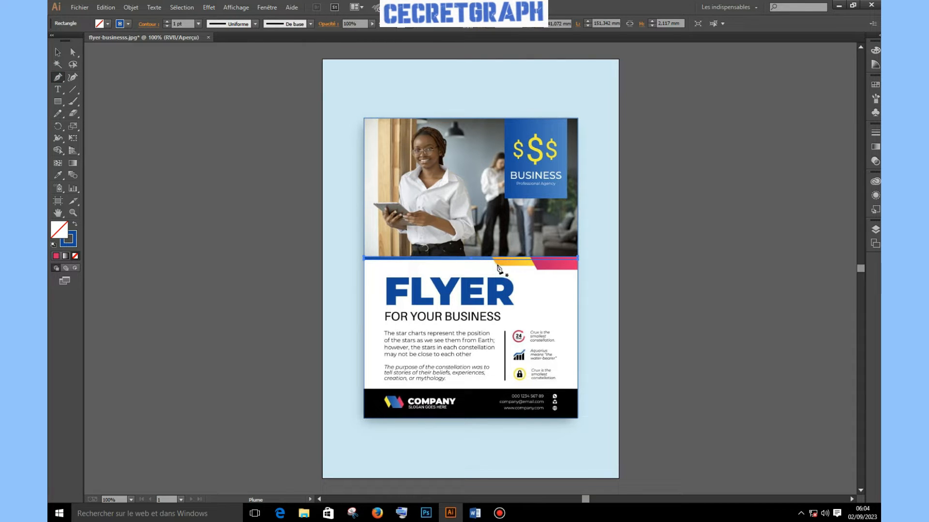
{"action": "left_click", "coordinate": [495, 261]}
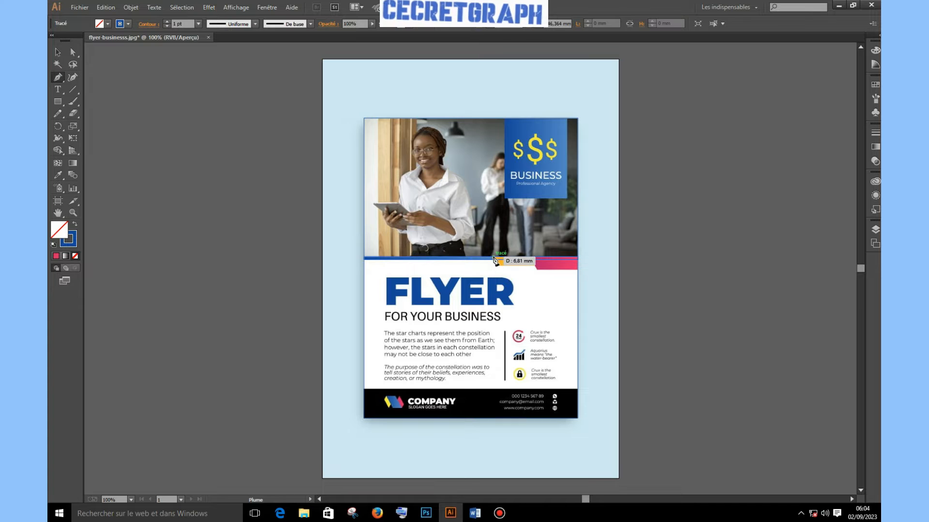
{"action": "left_click", "coordinate": [527, 262]}
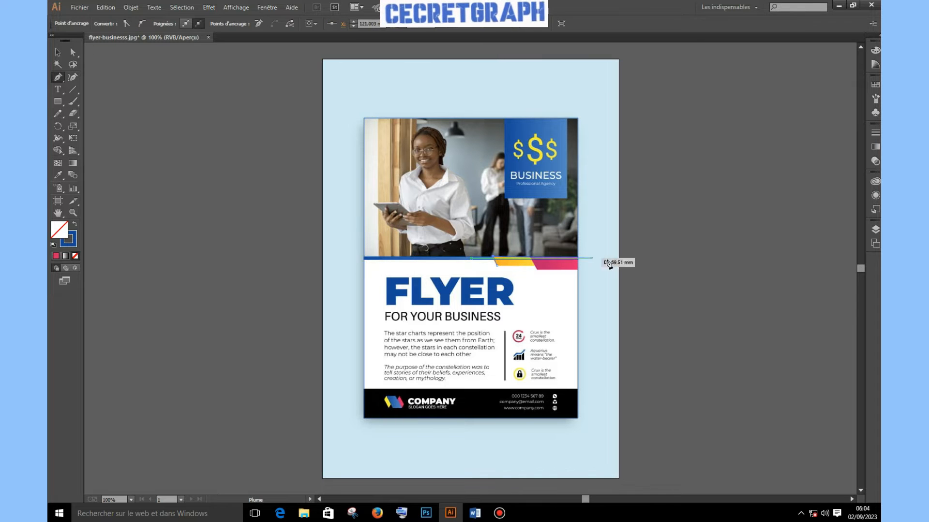
{"action": "left_click", "coordinate": [578, 258]}
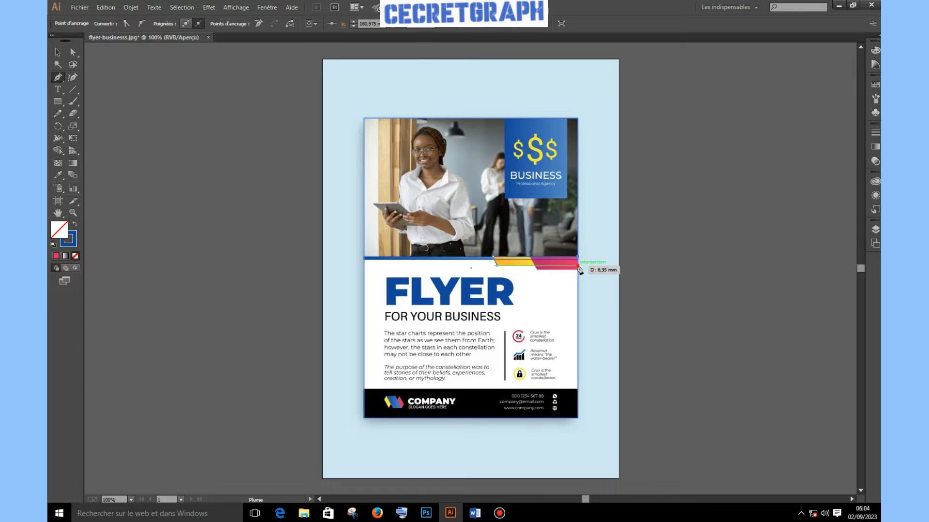
{"action": "left_click", "coordinate": [497, 265]}
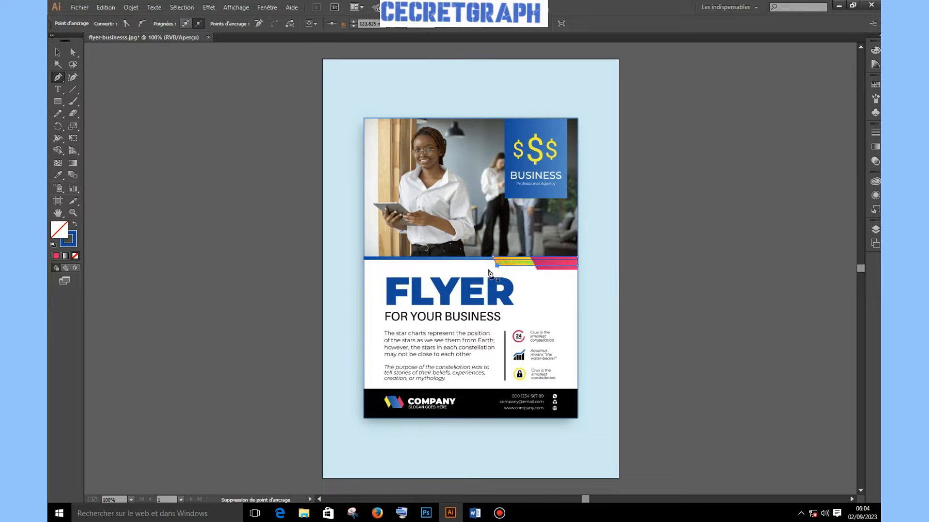
{"action": "left_click", "coordinate": [537, 268]}
{"action": "left_click", "coordinate": [531, 257]}
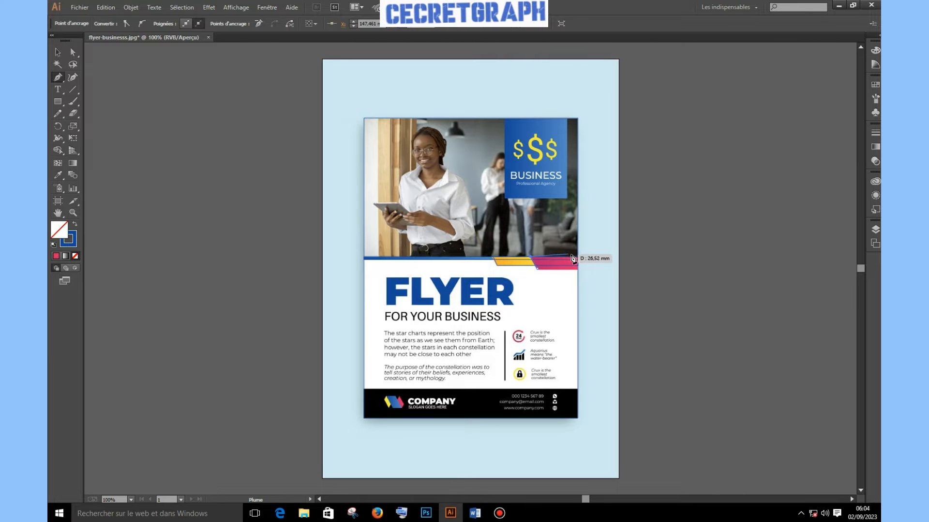
{"action": "key", "text": "Escape"}
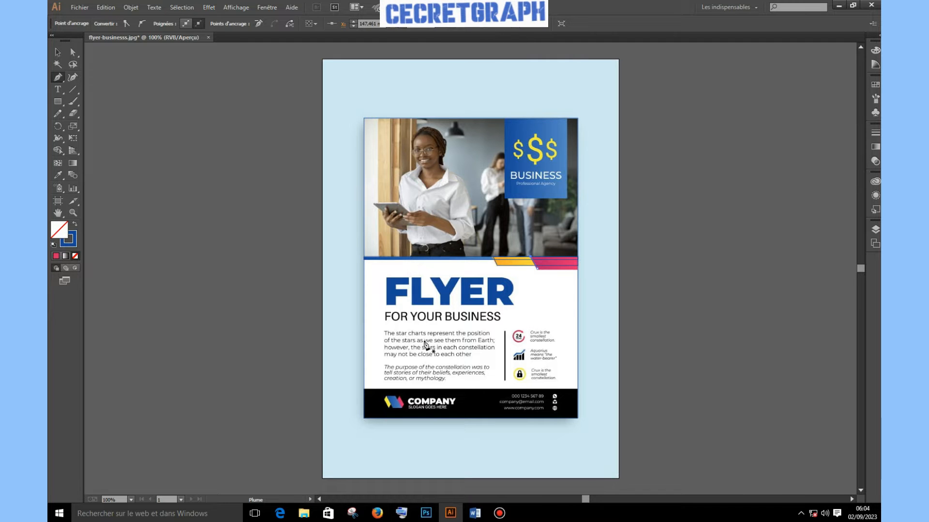
Draw rectangles over the BUSINESS panel, the 151.34 × 20.46 mm footer and the thin divider
{"action": "left_click", "coordinate": [57, 104]}
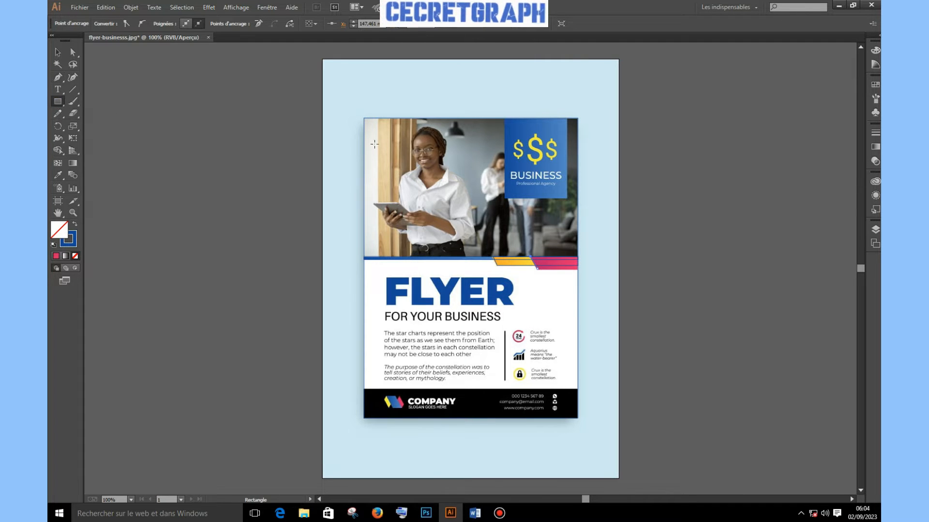
{"action": "left_click_drag", "start_coordinate": [504, 118], "coordinate": [567, 199]}
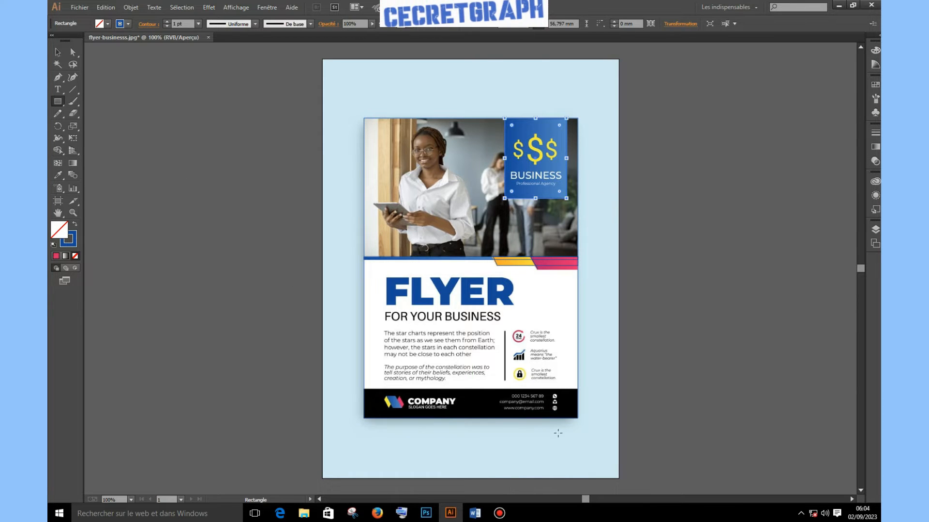
{"action": "left_click_drag", "start_coordinate": [366, 389], "coordinate": [578, 418]}
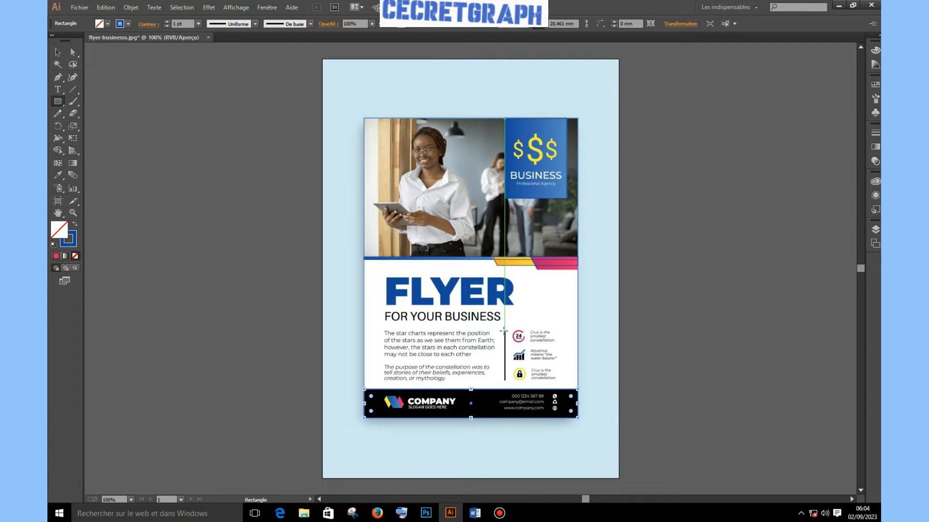
{"action": "left_click_drag", "start_coordinate": [504, 332], "coordinate": [506, 382]}
Check the traced shapes in Outline view against the image, then select the pink stripe path
{"action": "left_click", "coordinate": [58, 52]}
{"action": "key", "text": "ctrl+shift+a"}
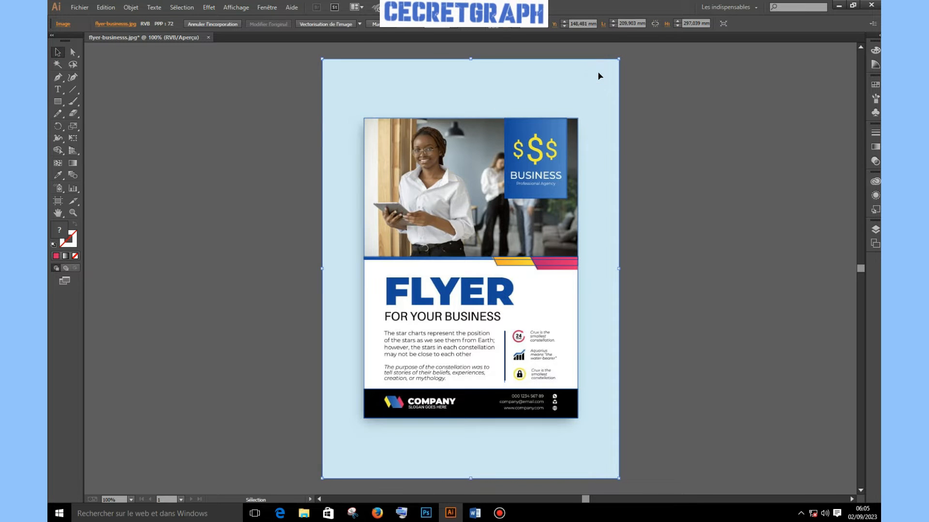
{"action": "key", "text": "ctrl+y"}
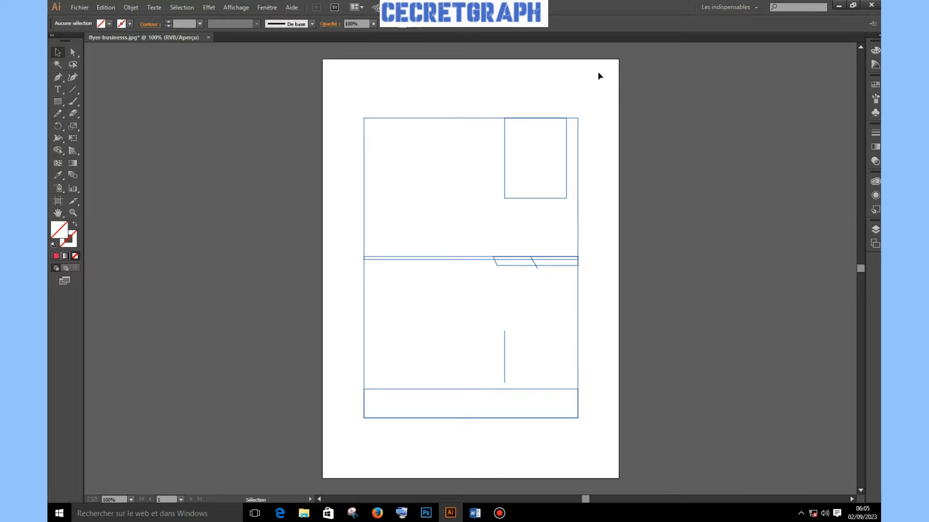
{"action": "key", "text": "ctrl+y"}
{"action": "key", "text": "ctrl+a"}
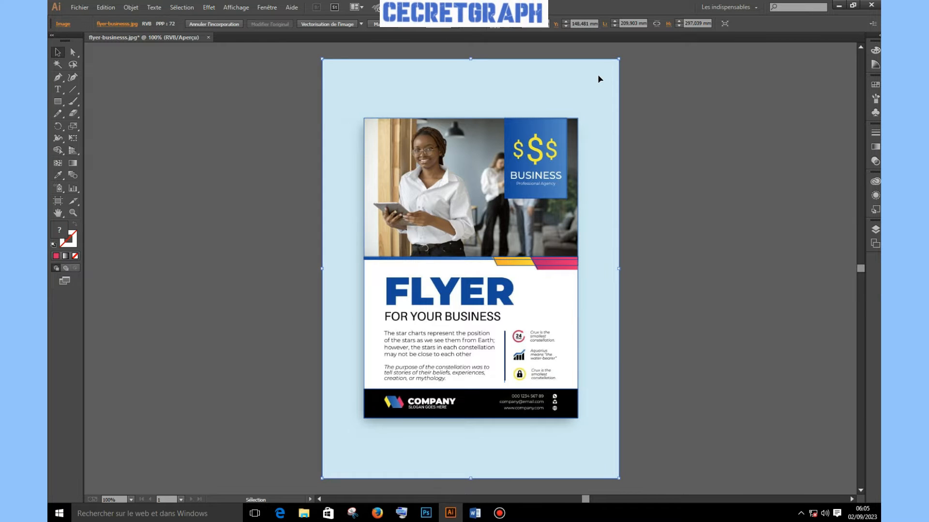
{"action": "left_click", "coordinate": [534, 263]}
{"action": "left_click", "coordinate": [73, 53]}
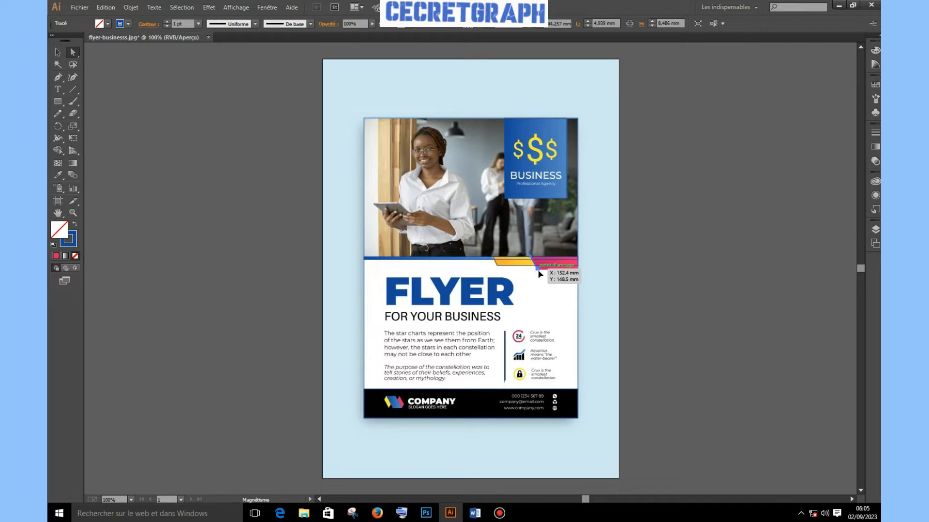
Draw a straight line forming the pink stripe's bottom edge from its corner anchor
{"action": "left_click", "coordinate": [73, 89]}
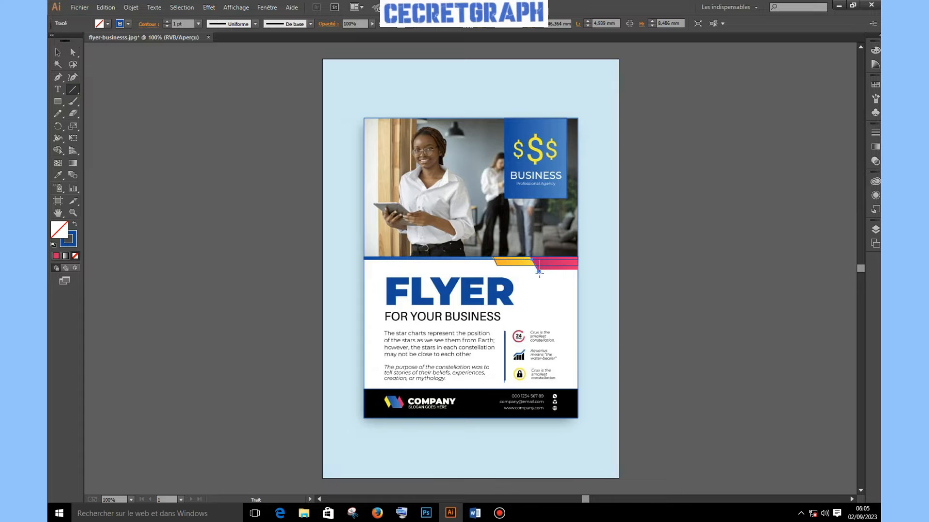
{"action": "left_click", "coordinate": [539, 271]}
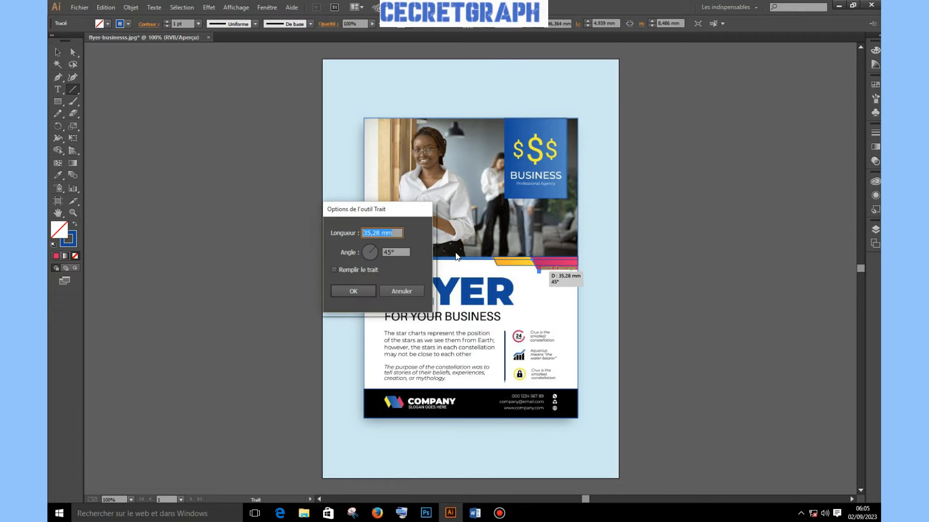
{"action": "key", "text": "Escape"}
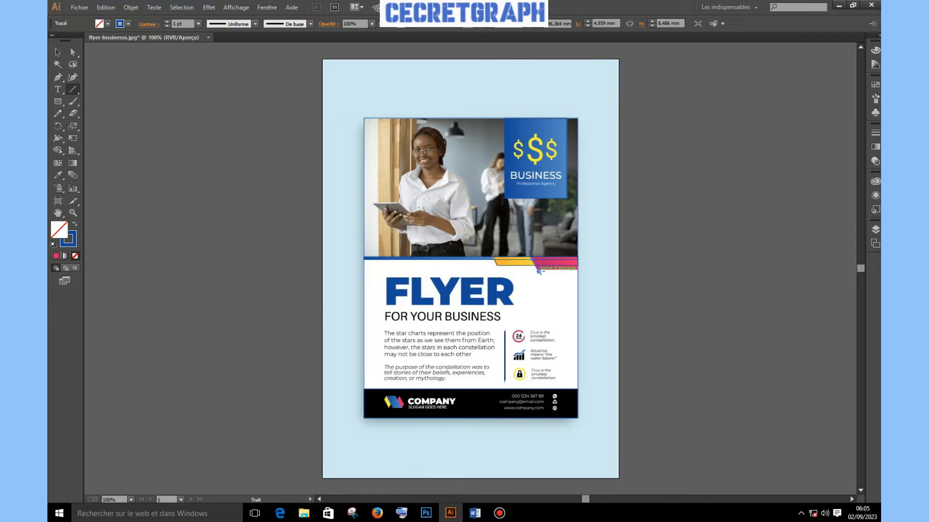
{"action": "left_click_drag", "start_coordinate": [538, 271], "coordinate": [577, 257]}
Hide the flyer reference image to check the outlines, then bring it back
{"action": "left_click", "coordinate": [57, 52]}
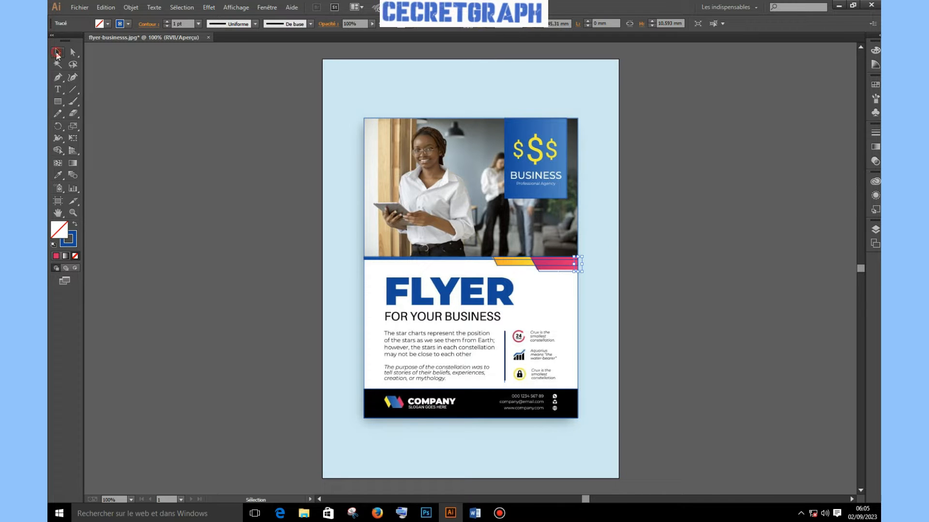
{"action": "left_click", "coordinate": [502, 81]}
{"action": "key", "text": "Delete"}
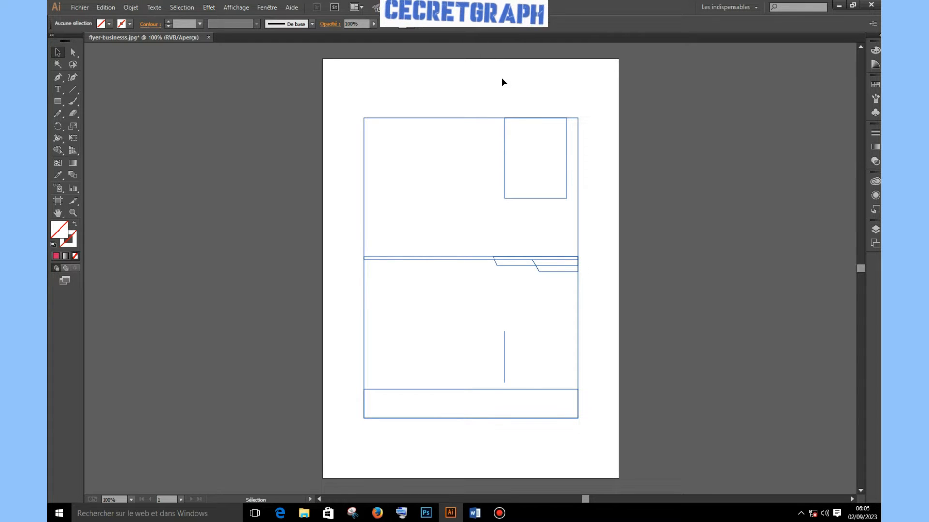
{"action": "left_click", "coordinate": [503, 82]}
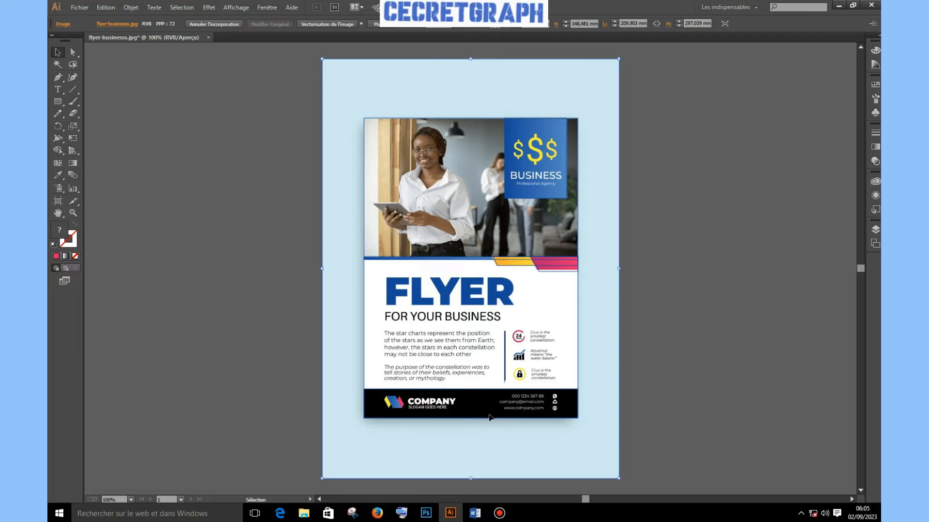
Sample the black footer bar and save it as a new swatch (R=0 V=0 B=0)
{"action": "left_click", "coordinate": [57, 175]}
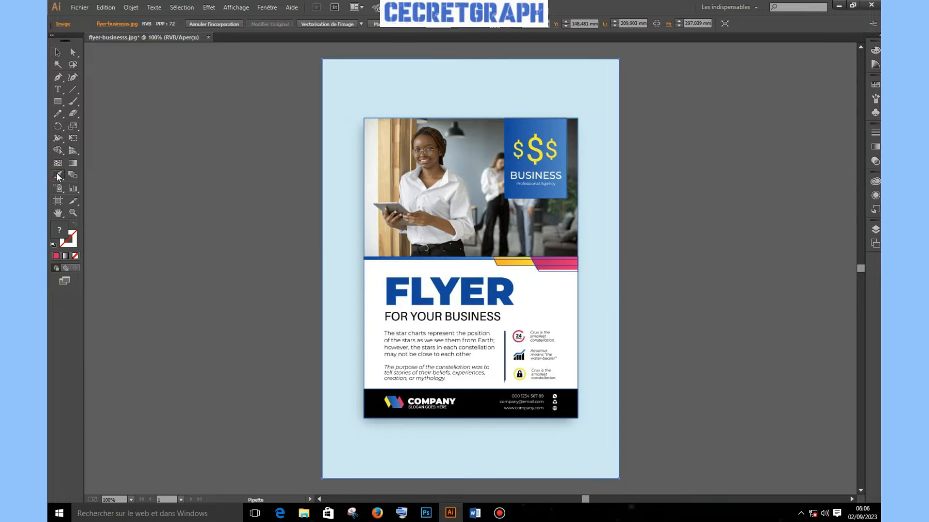
{"action": "left_click", "coordinate": [480, 409]}
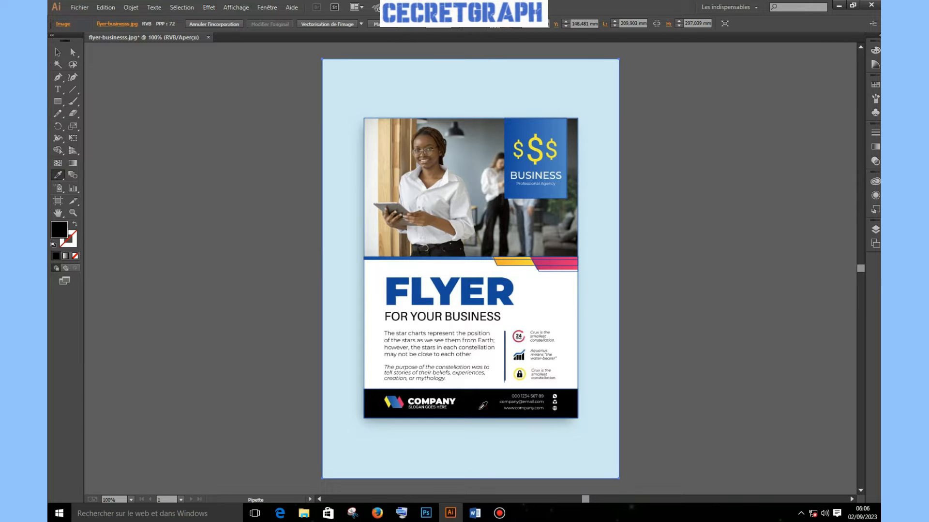
{"action": "left_click", "coordinate": [58, 52]}
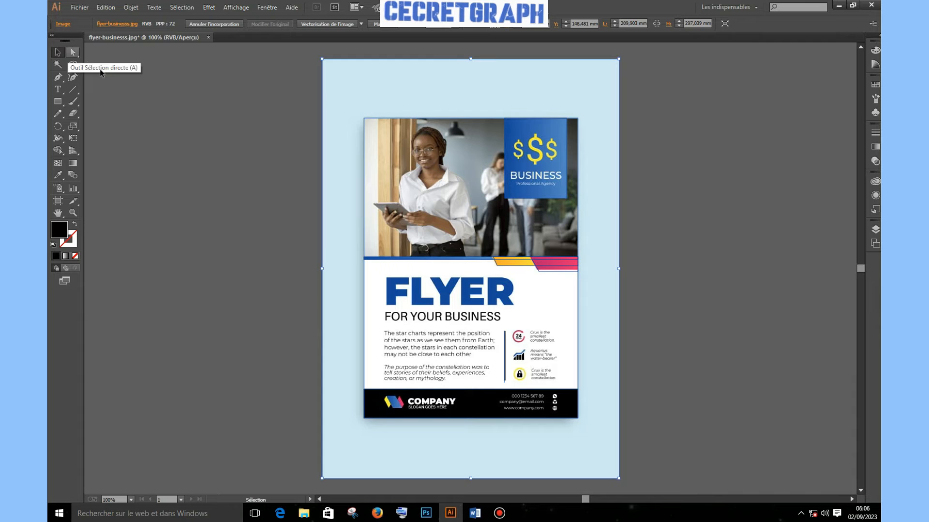
{"action": "left_click", "coordinate": [243, 230]}
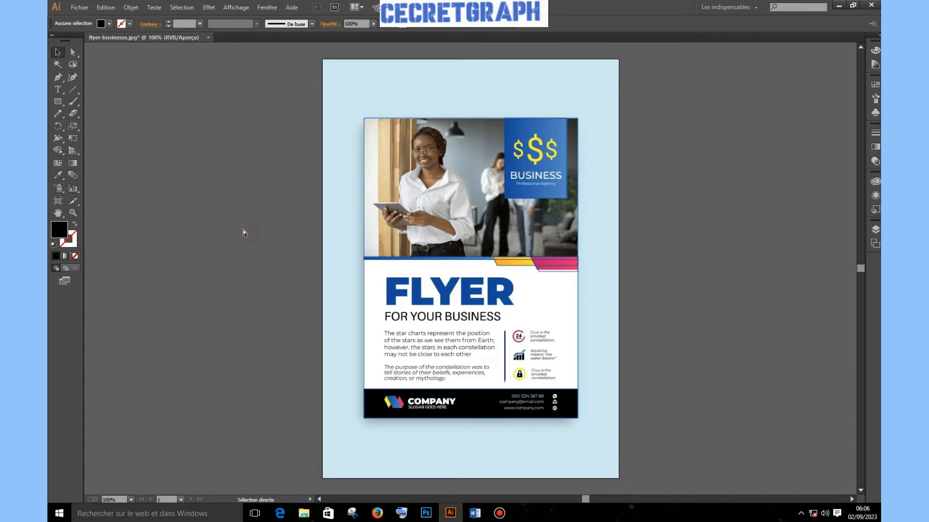
{"action": "left_click", "coordinate": [59, 176]}
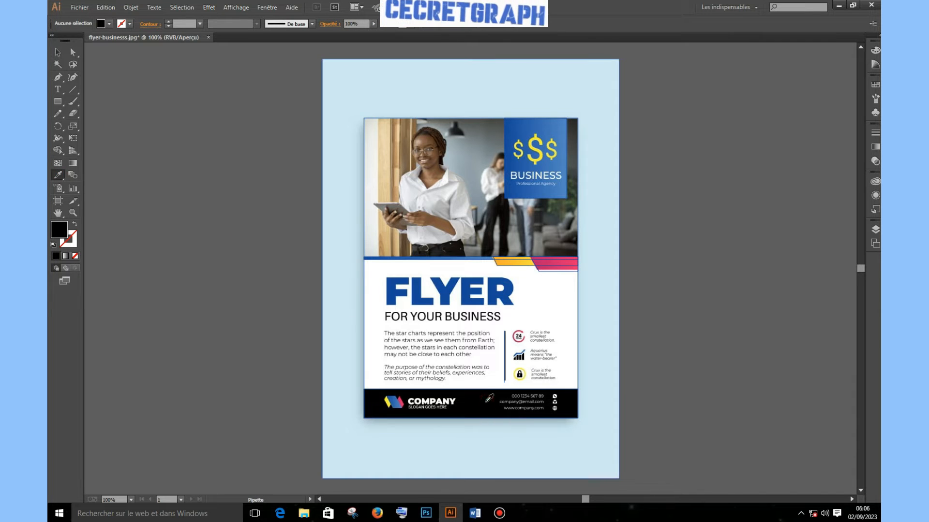
{"action": "left_click", "coordinate": [110, 24]}
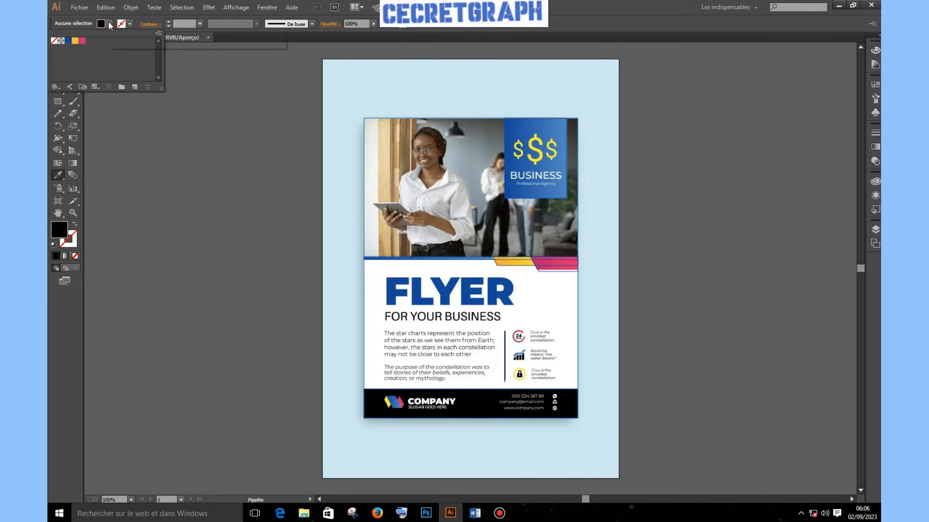
{"action": "left_click", "coordinate": [135, 86]}
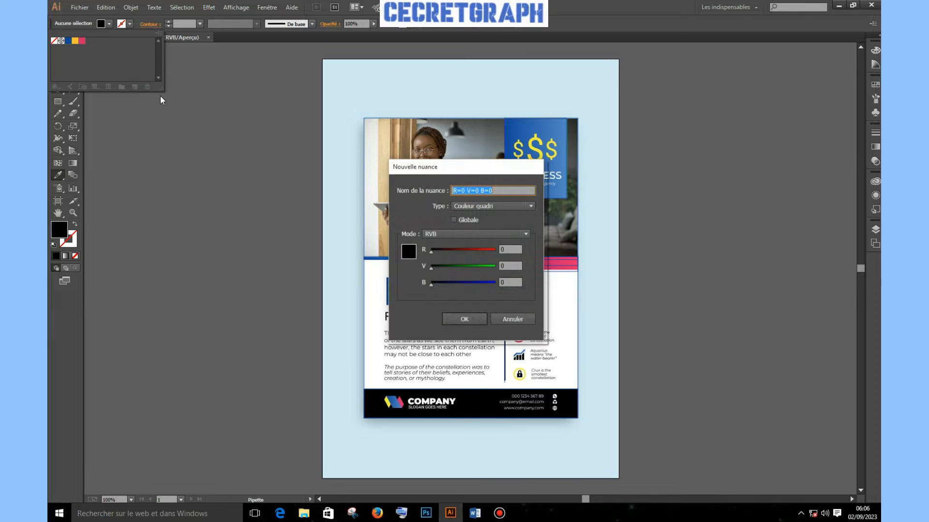
{"action": "left_click", "coordinate": [476, 317]}
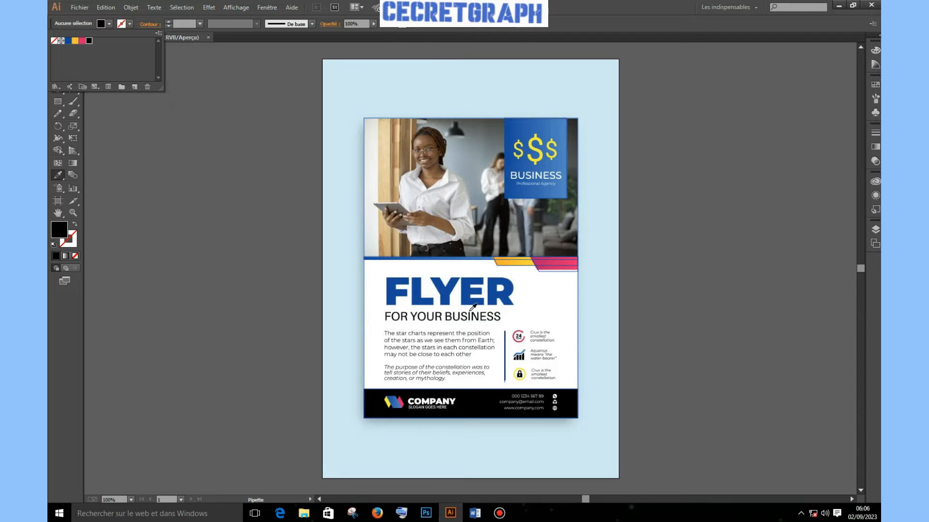
{"action": "left_click", "coordinate": [59, 174]}
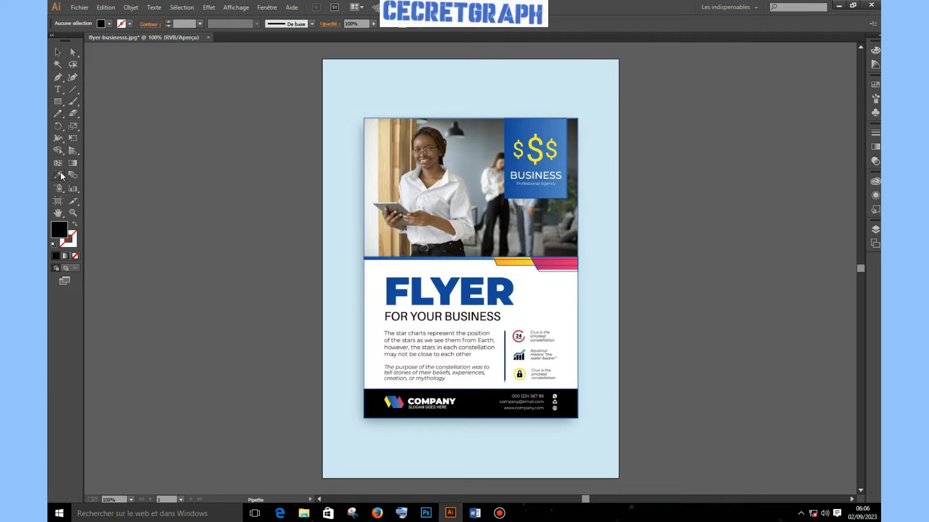
Select all artwork and set Shape Builder to pick colour from Swatches with Cursor Swatch Preview
{"action": "key", "text": "ctrl+a"}
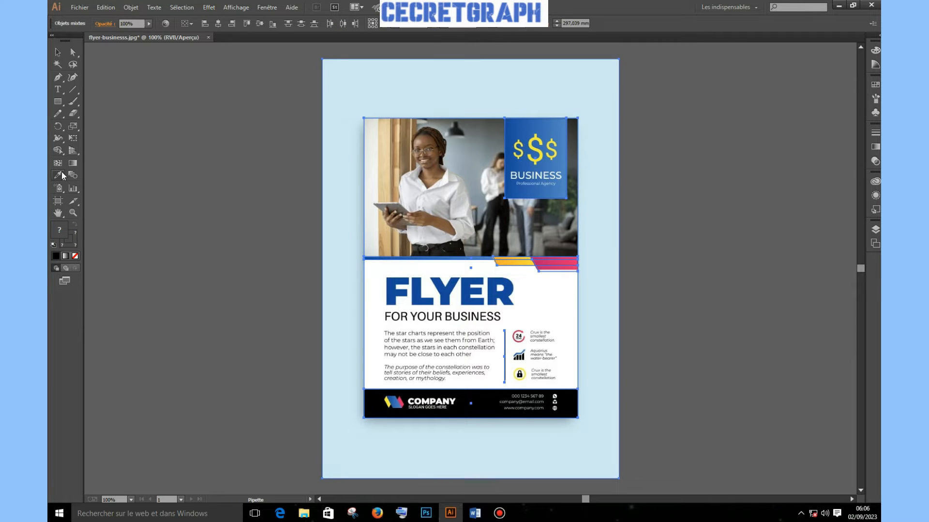
{"action": "left_click", "coordinate": [259, 226]}
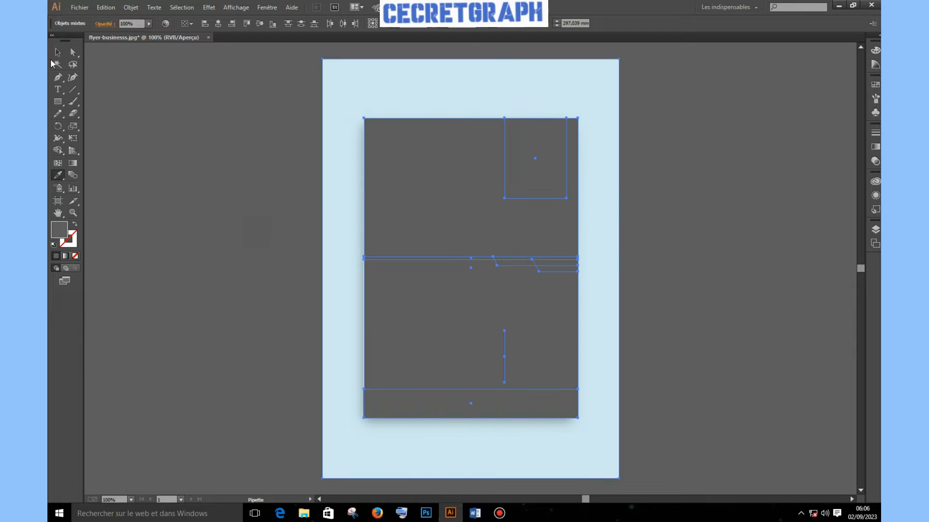
{"action": "key", "text": "ctrl+z"}
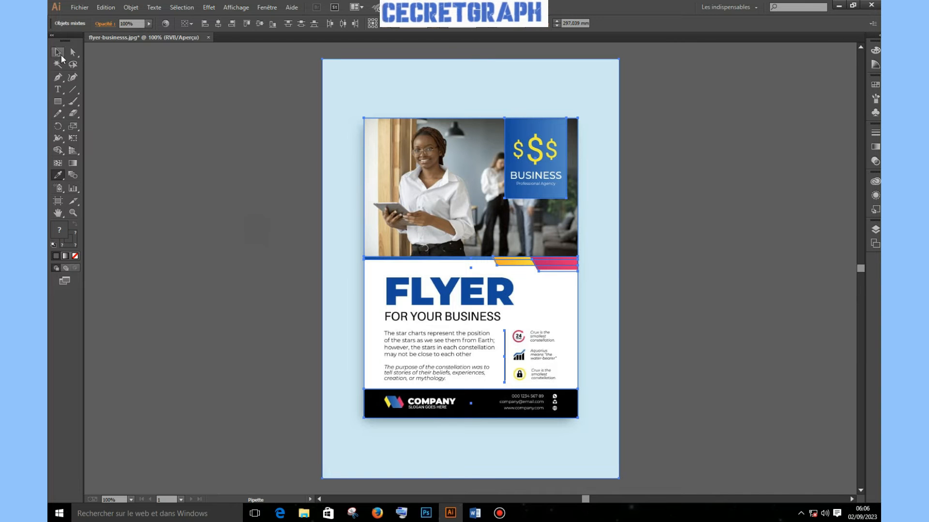
{"action": "left_click", "coordinate": [194, 106]}
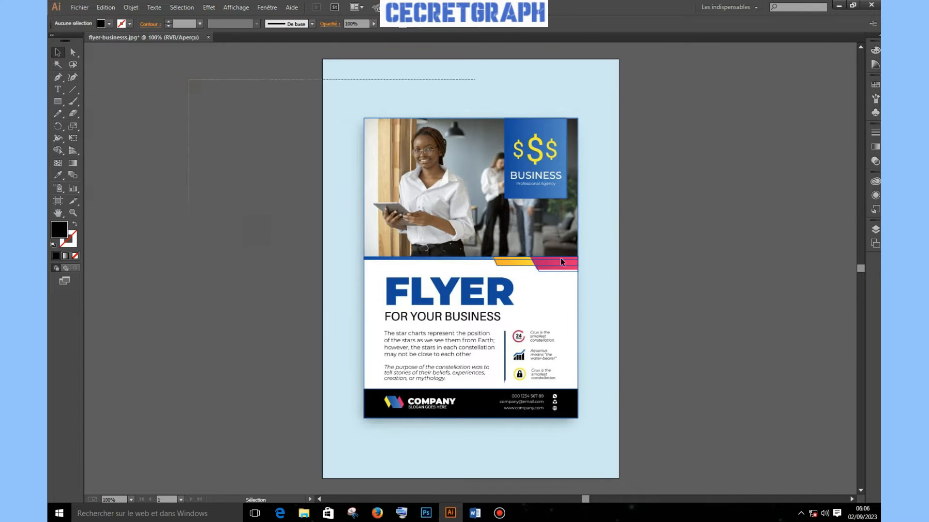
{"action": "key", "text": "ctrl+a"}
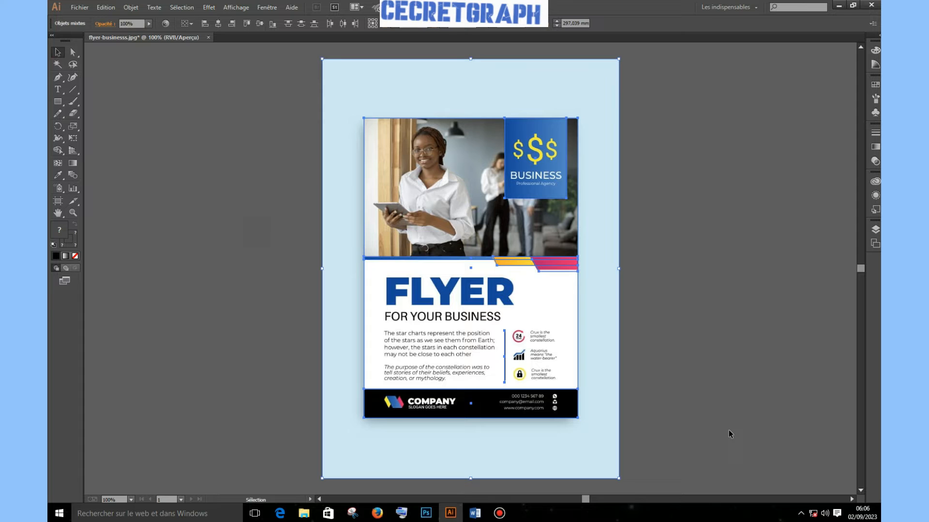
{"action": "double_click", "coordinate": [57, 151]}
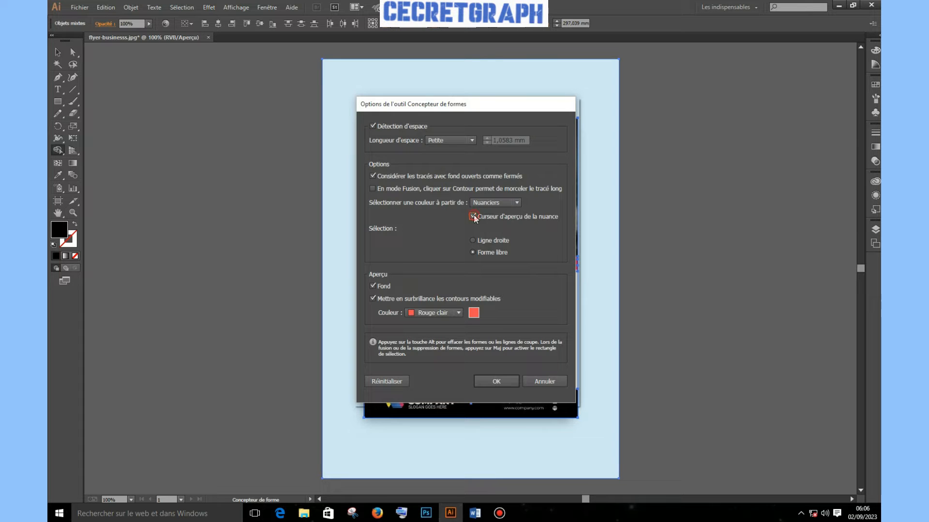
{"action": "left_click", "coordinate": [497, 381]}
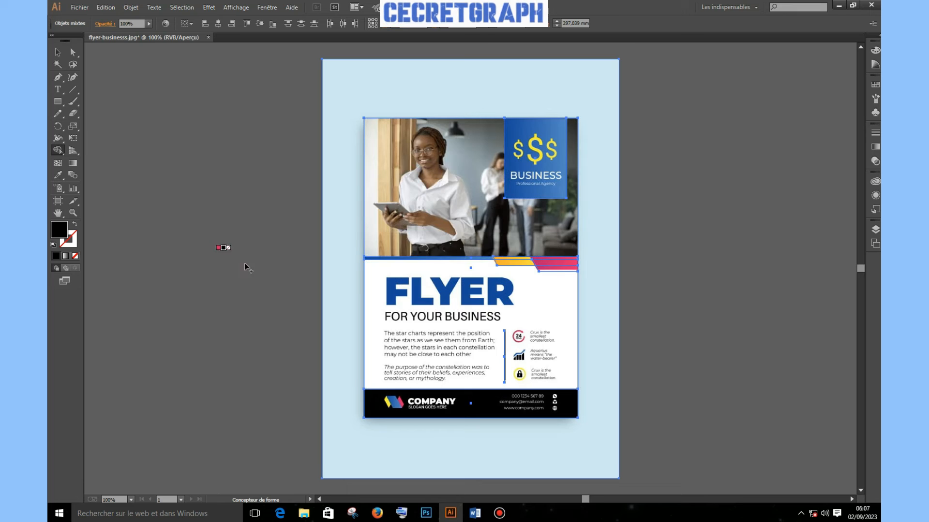
Paint the thin bar under the photo blue with the Live Paint Bucket
{"action": "key", "text": "Left"}
{"action": "key", "text": "Left"}
{"action": "key", "text": "Left"}
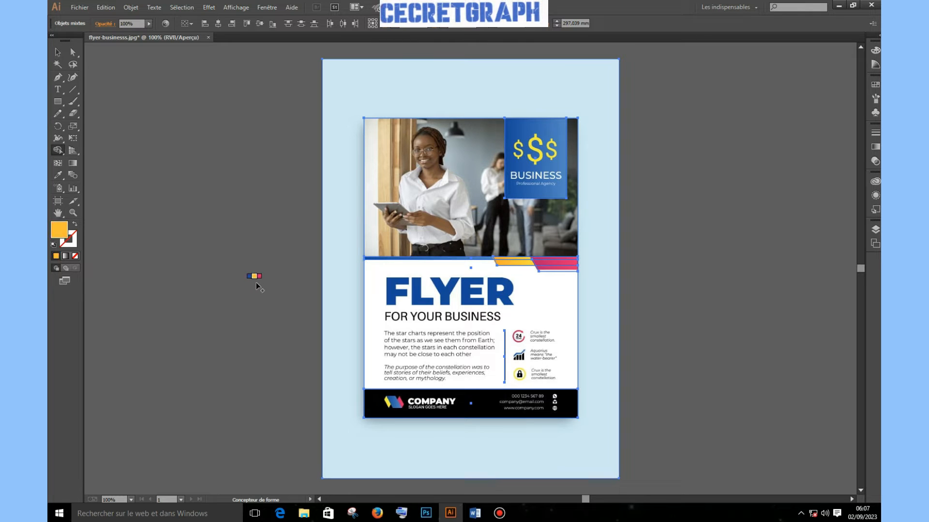
{"action": "key", "text": "Right"}
{"action": "key", "text": "Left"}
{"action": "key", "text": "Right"}
{"action": "key", "text": "Right"}
{"action": "key", "text": "Left"}
{"action": "key", "text": "Left"}
{"action": "key", "text": "Left"}
{"action": "key", "text": "Right"}
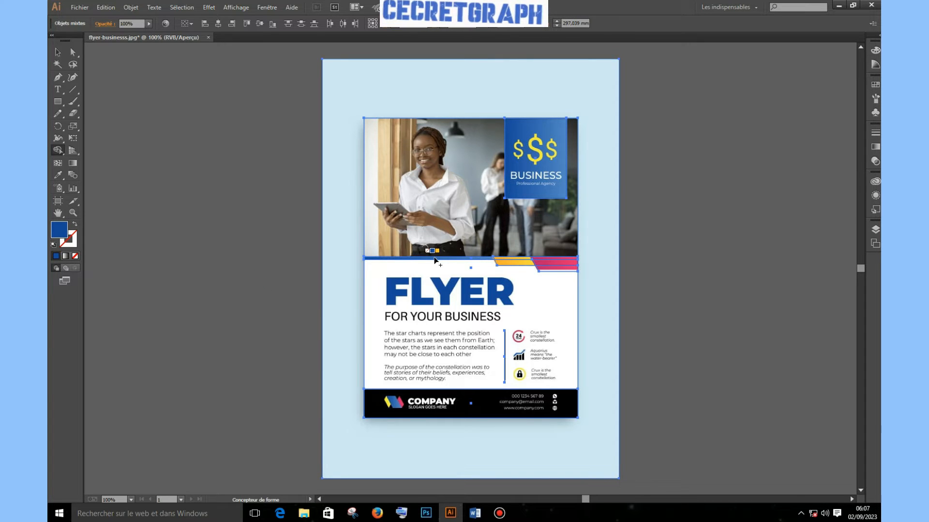
{"action": "scroll", "coordinate": [434, 262], "scroll_direction": "up", "scroll_amount": 3}
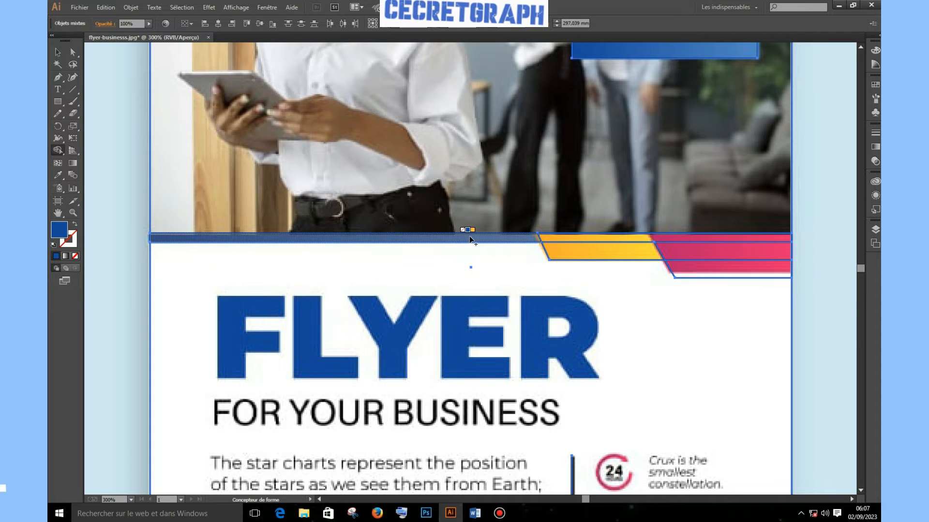
{"action": "left_click_drag", "start_coordinate": [469, 239], "coordinate": [508, 241]}
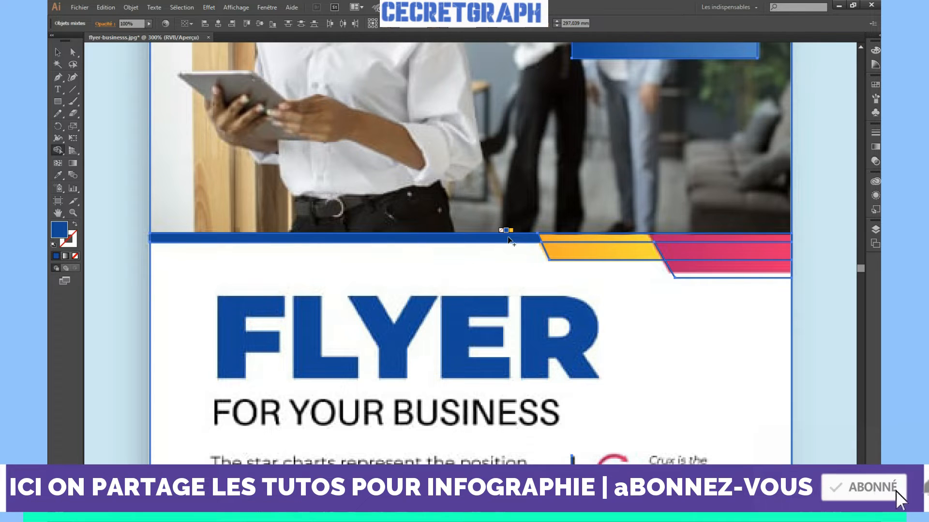
Paint the upper slanted strip yellow and the lower strip pink
{"action": "key", "text": "Right"}
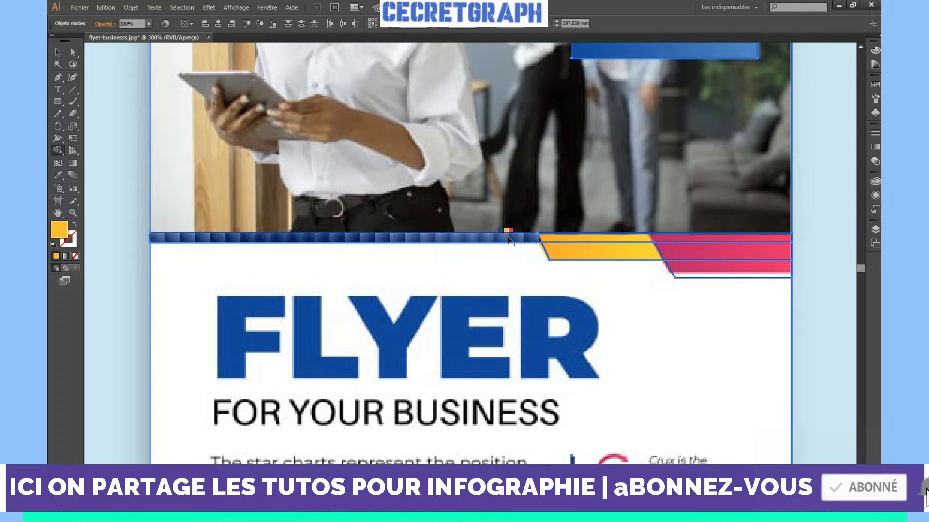
{"action": "left_click", "coordinate": [581, 242]}
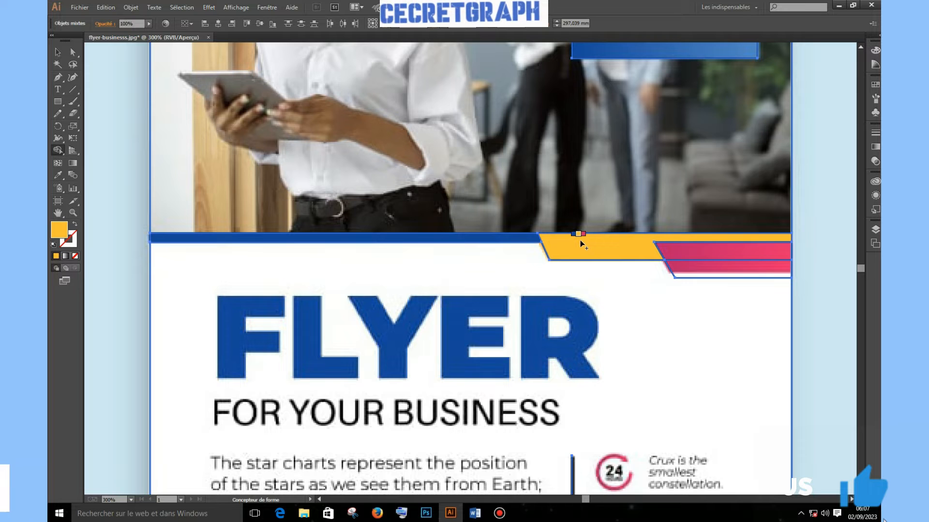
{"action": "key", "text": "Right"}
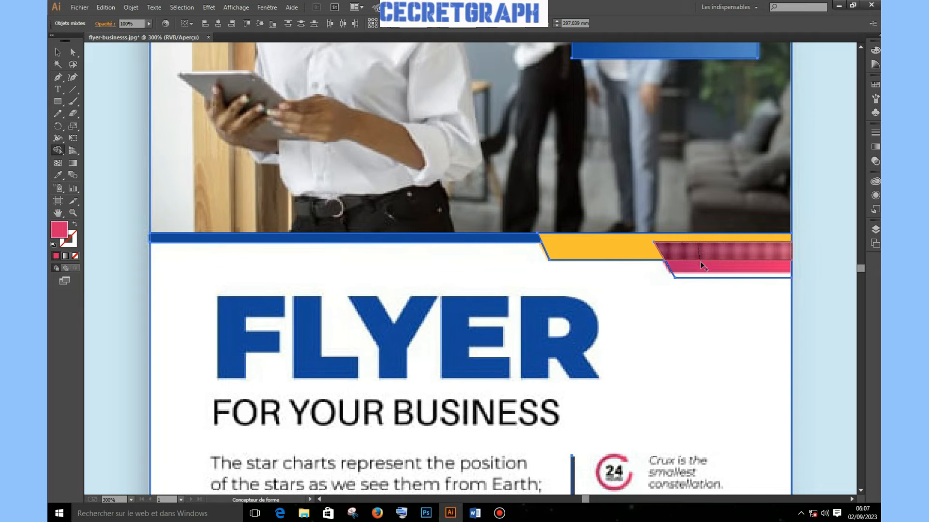
{"action": "left_click", "coordinate": [702, 269]}
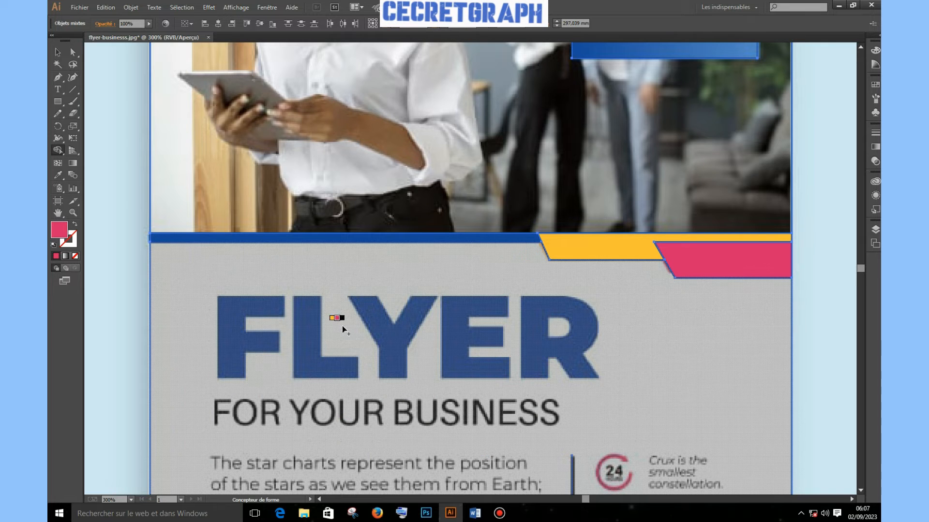
Fill the footer band solid black, then set the paint colour back to none
{"action": "key", "text": "ctrl+minus"}
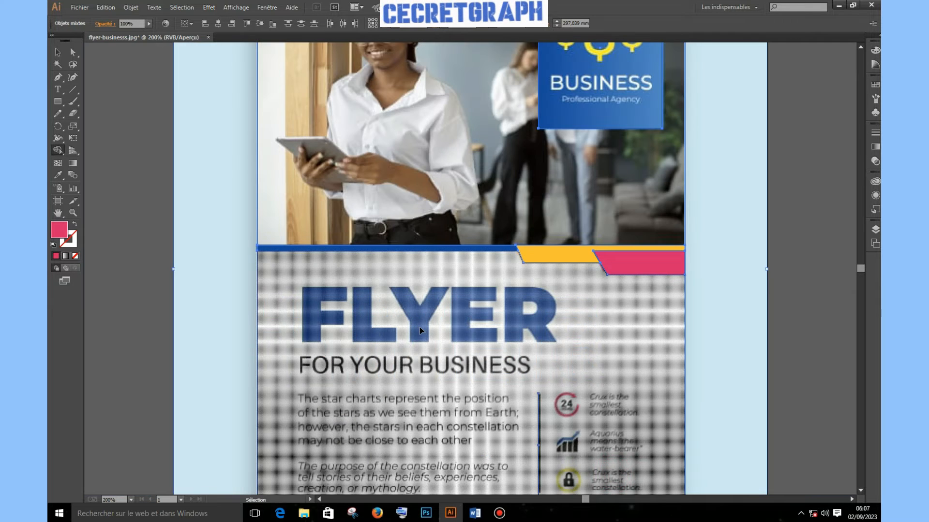
{"action": "key", "text": "ctrl+minus"}
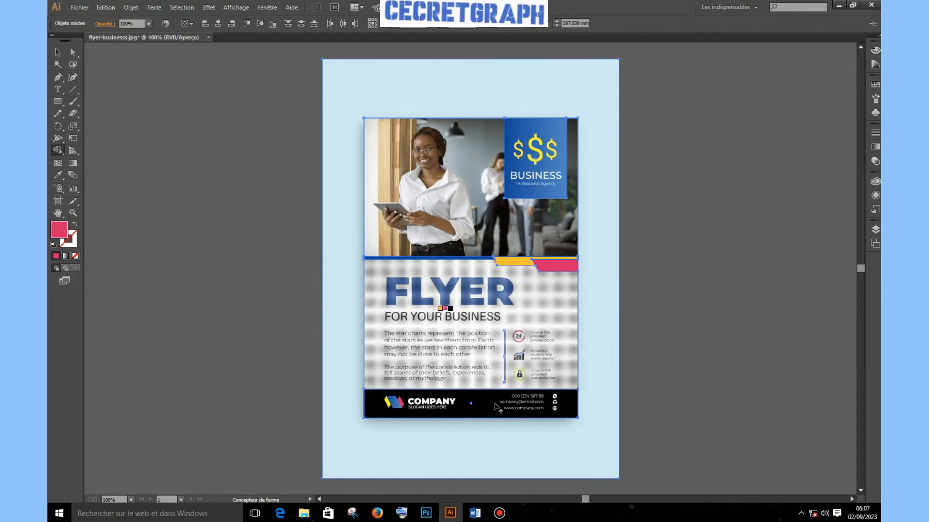
{"action": "left_click", "coordinate": [384, 404], "text": "alt"}
{"action": "left_click", "coordinate": [383, 404]}
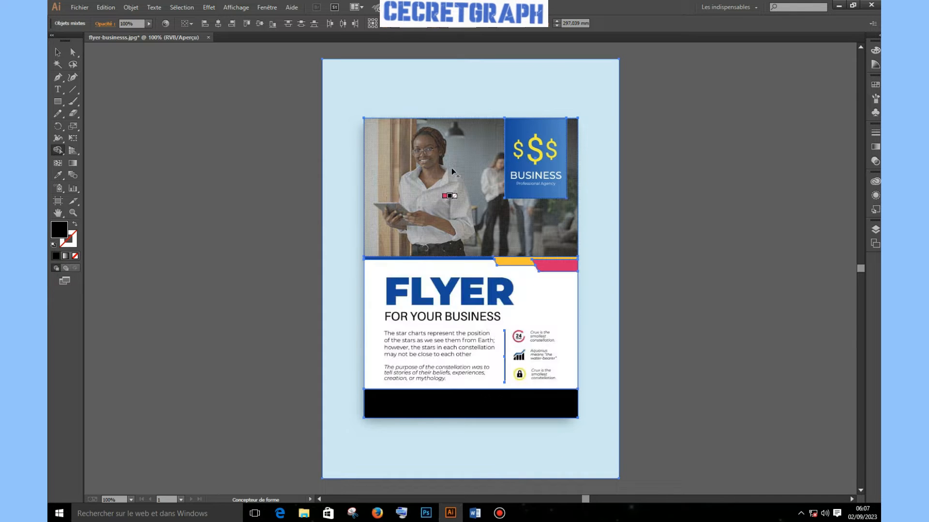
{"action": "key", "text": "Right"}
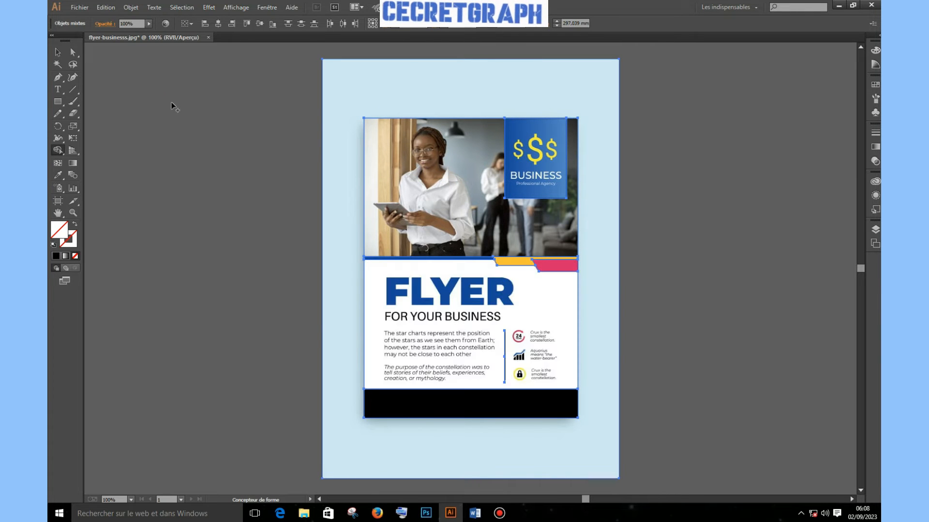
Give the lower panel rectangle a #FFFFFF white fill in the Color Picker
{"action": "left_click", "coordinate": [57, 49]}
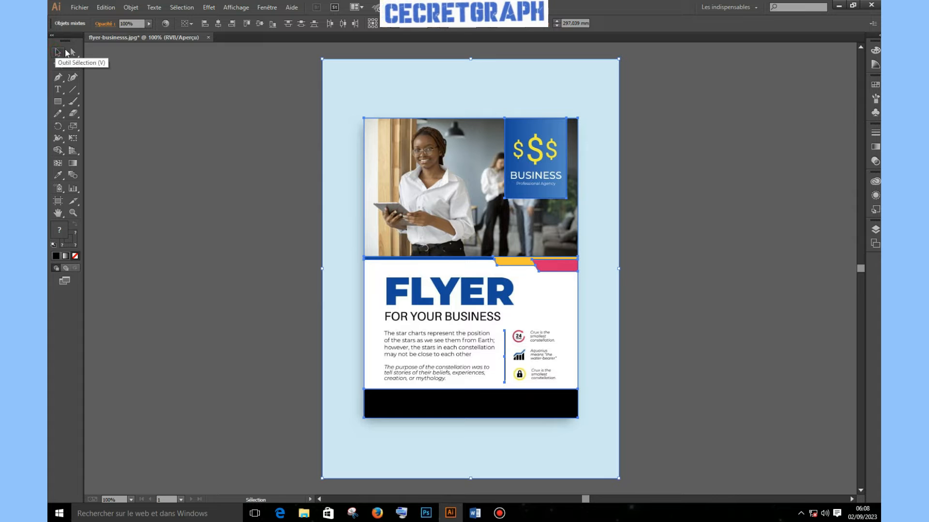
{"action": "left_click", "coordinate": [698, 238]}
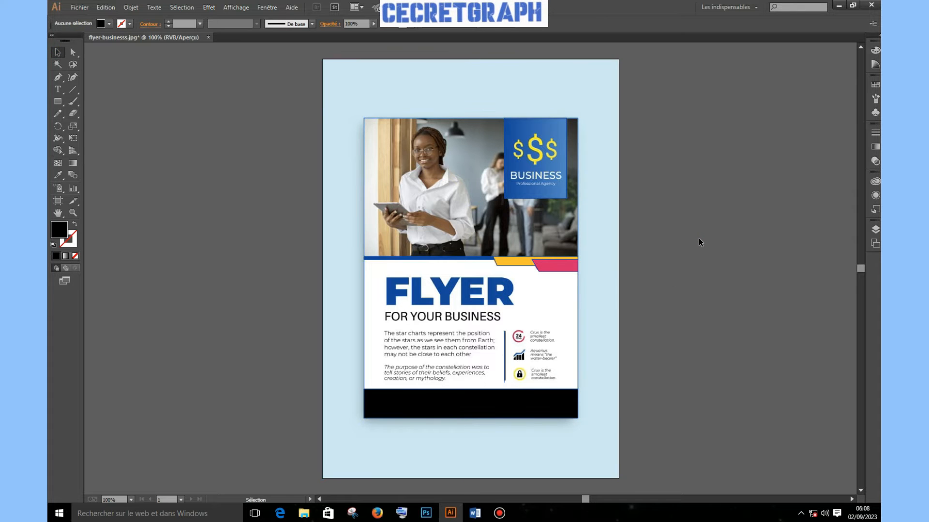
{"action": "left_click", "coordinate": [366, 311]}
{"action": "left_click", "coordinate": [365, 311]}
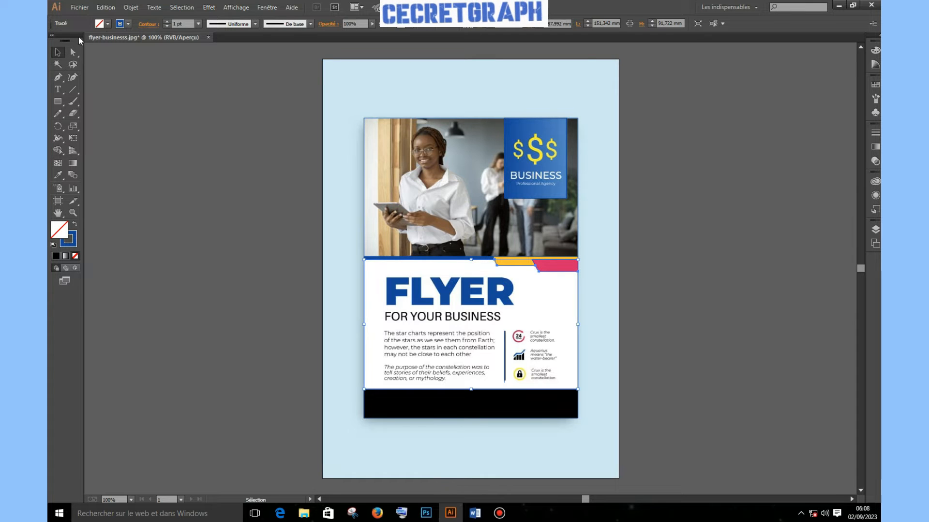
{"action": "double_click", "coordinate": [63, 236]}
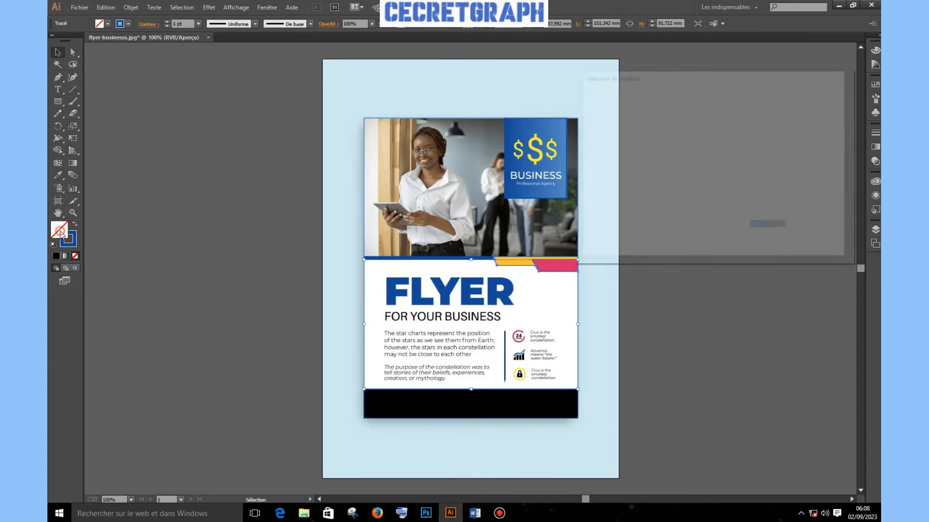
{"action": "left_click_drag", "start_coordinate": [608, 145], "coordinate": [582, 88]}
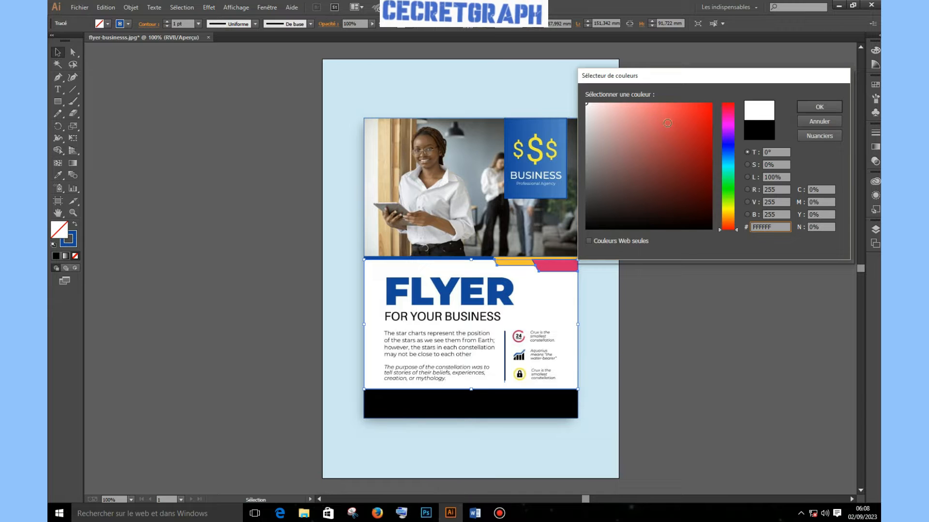
{"action": "left_click", "coordinate": [818, 106]}
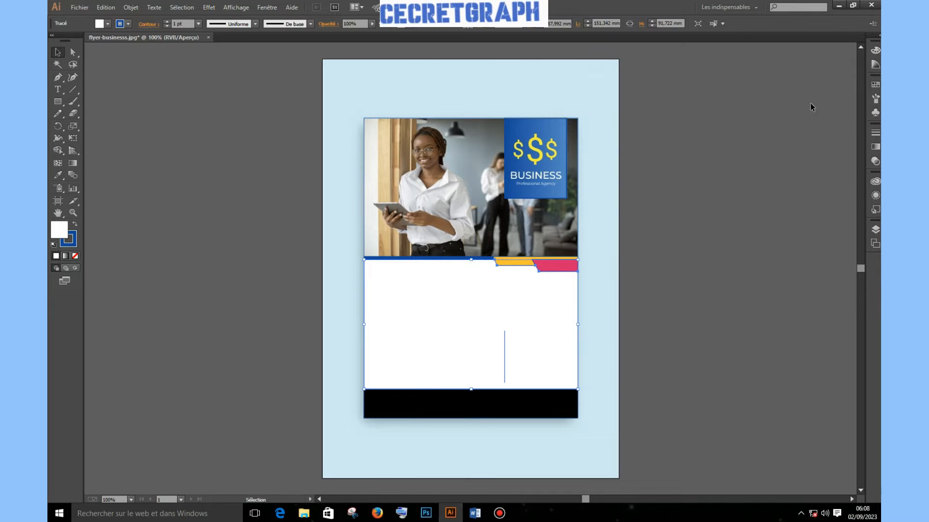
Make the photo frame white with the Eyedropper and select all artwork
{"action": "left_click", "coordinate": [456, 169]}
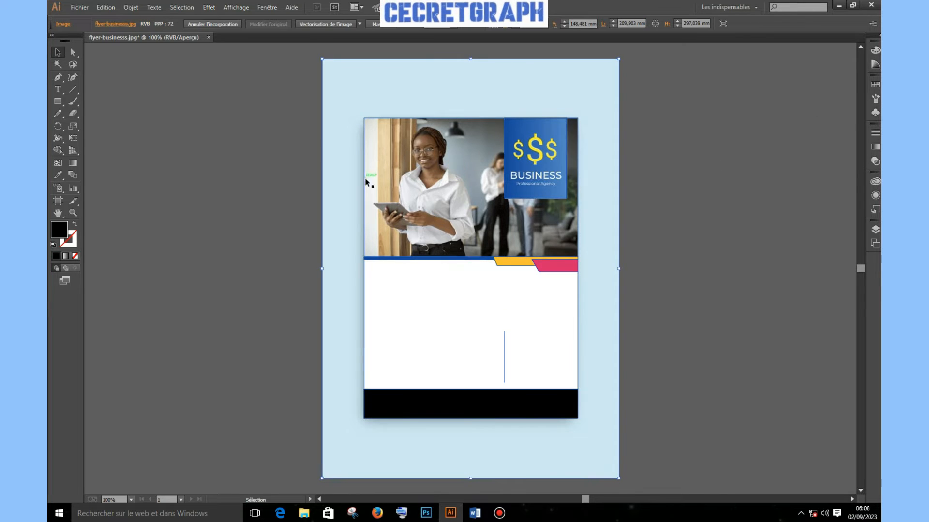
{"action": "left_click", "coordinate": [365, 183]}
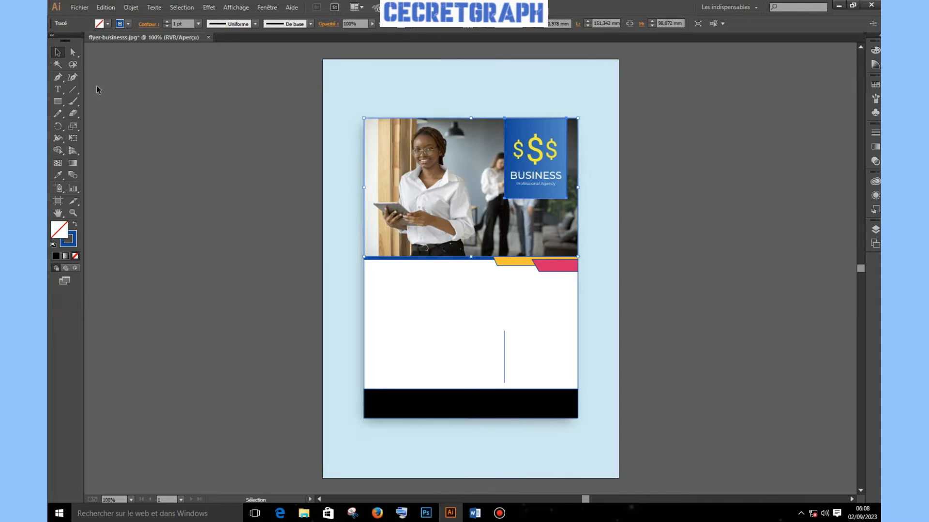
{"action": "left_click", "coordinate": [436, 320]}
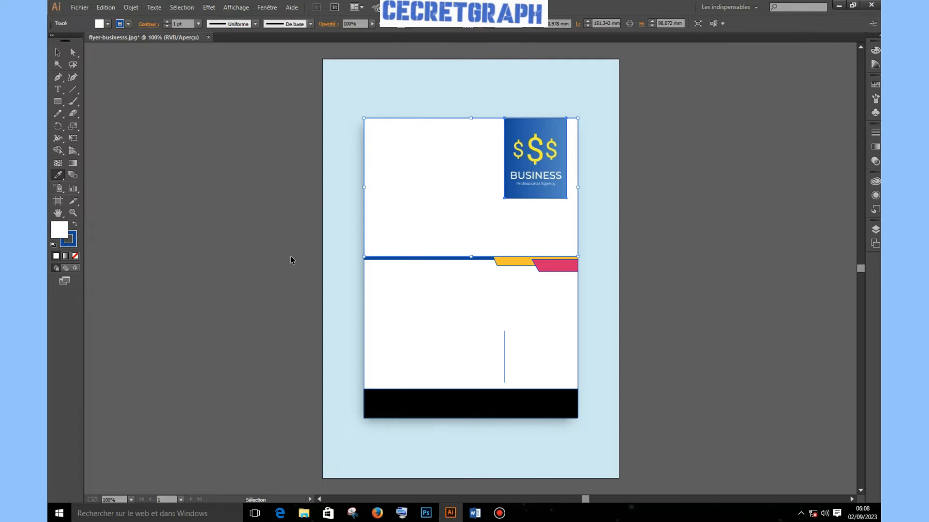
{"action": "key", "text": "ctrl+a"}
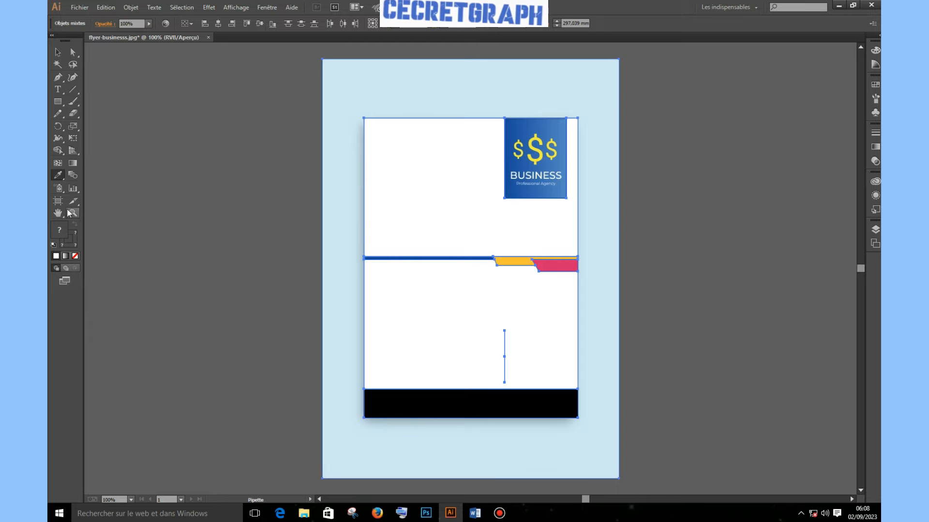
Rebuild the top-right logo square with Shape Builder and fill it with the blue swatch
{"action": "left_click", "coordinate": [60, 151]}
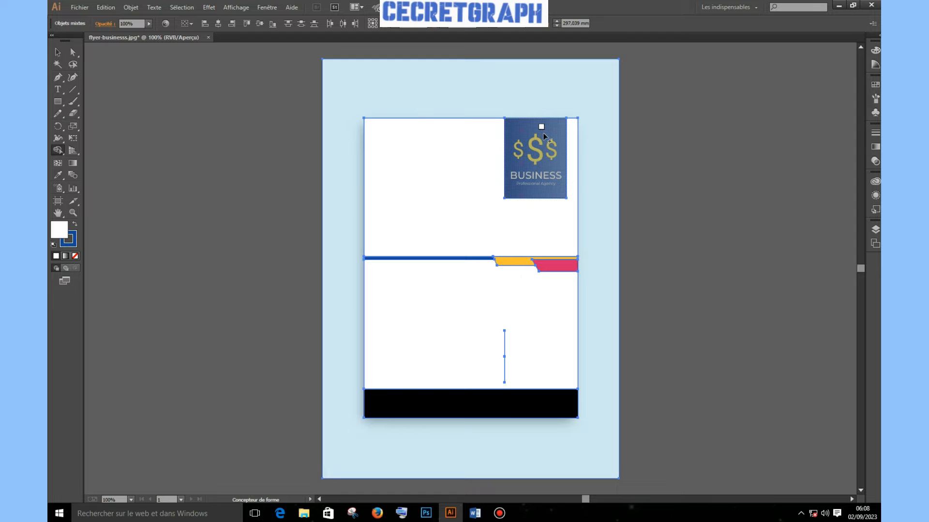
{"action": "left_click", "coordinate": [518, 179]}
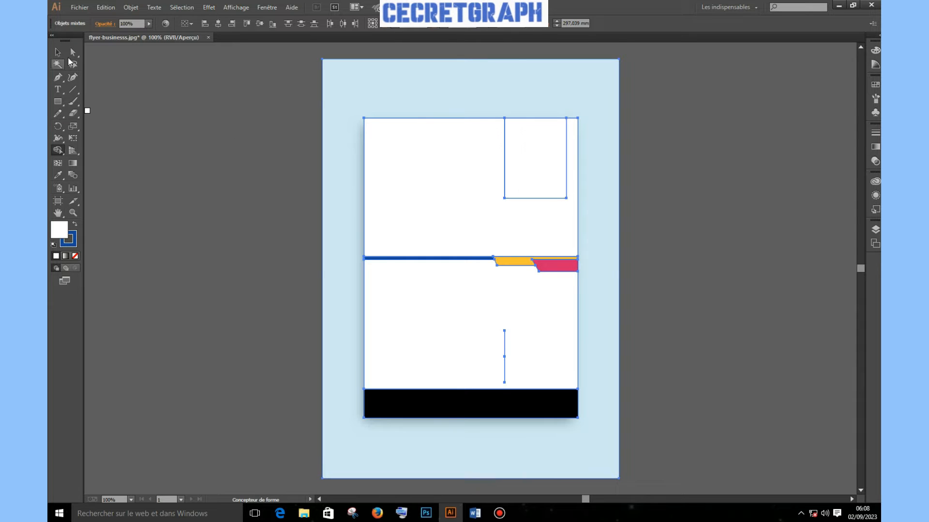
{"action": "left_click", "coordinate": [57, 52]}
{"action": "left_click", "coordinate": [175, 181]}
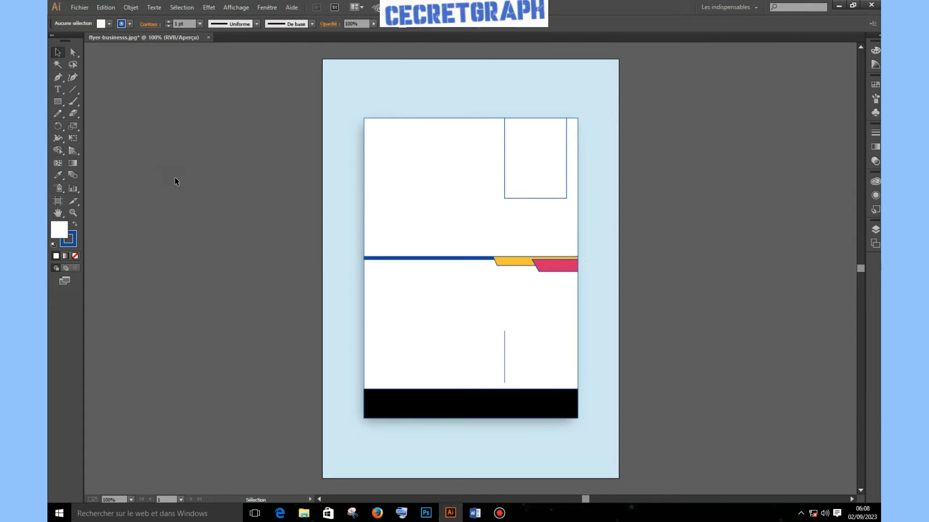
{"action": "left_click", "coordinate": [543, 165]}
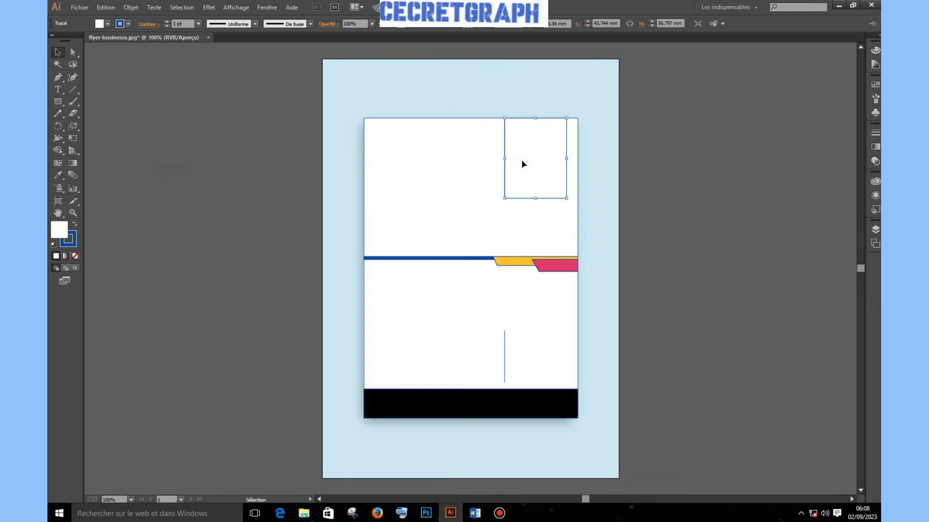
{"action": "left_click", "coordinate": [109, 23]}
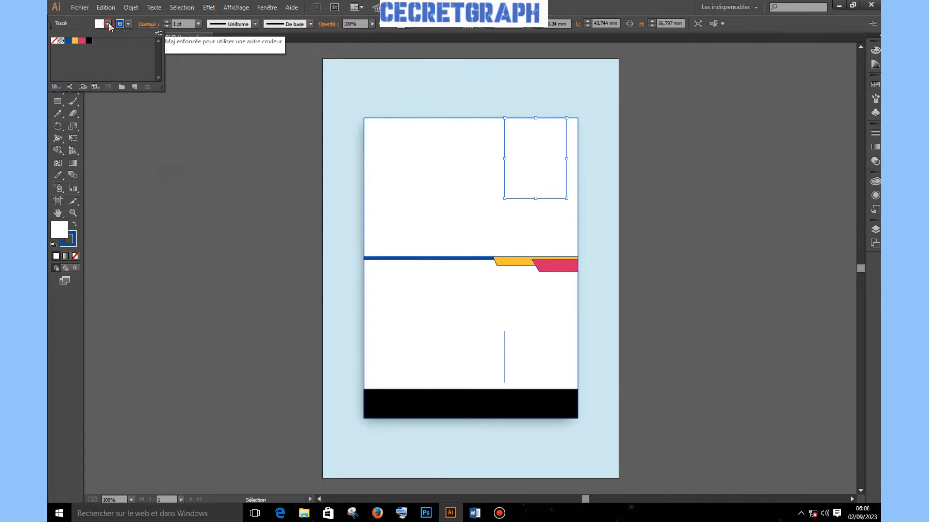
{"action": "left_click", "coordinate": [70, 41]}
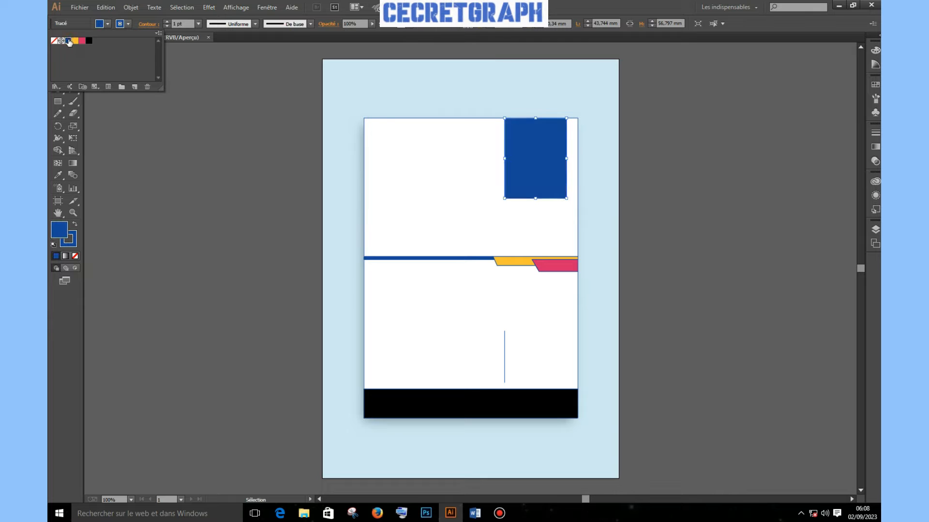
{"action": "left_click", "coordinate": [619, 314]}
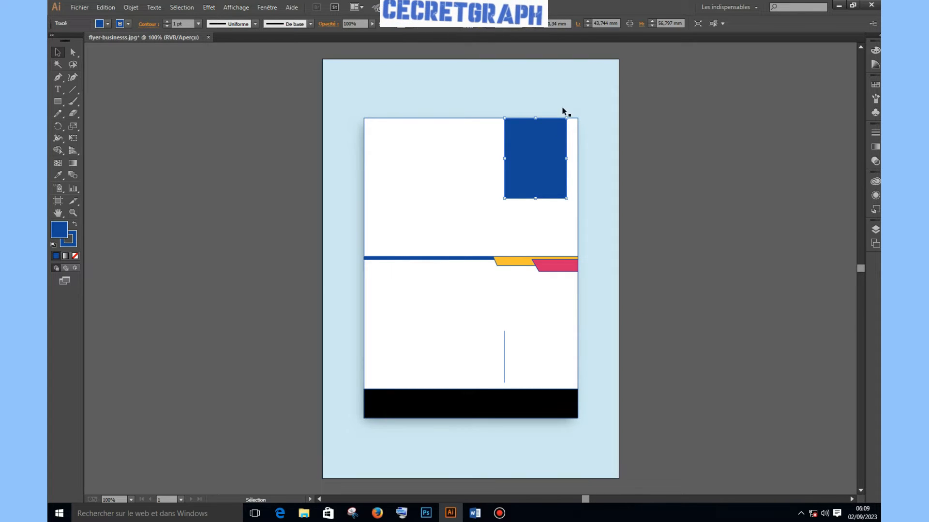
{"action": "left_click", "coordinate": [704, 209]}
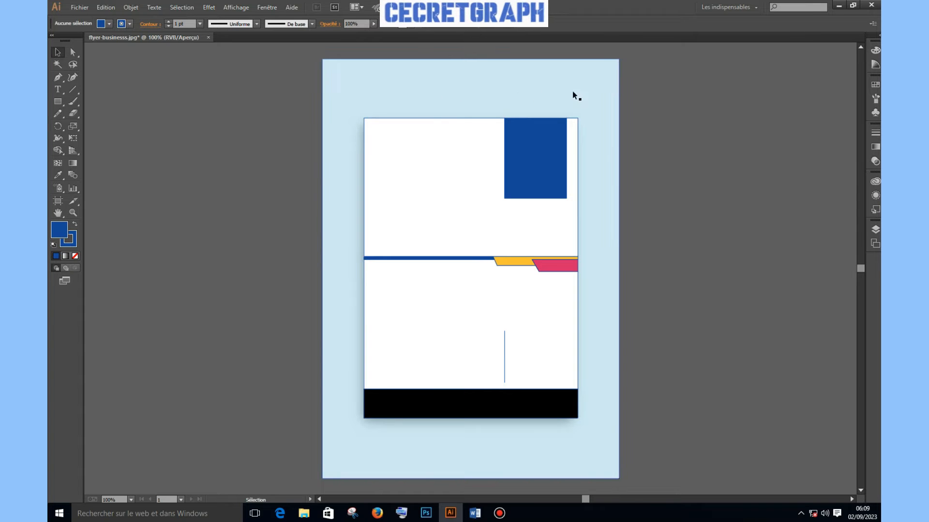
{"action": "left_click_drag", "start_coordinate": [598, 88], "coordinate": [300, 89]}
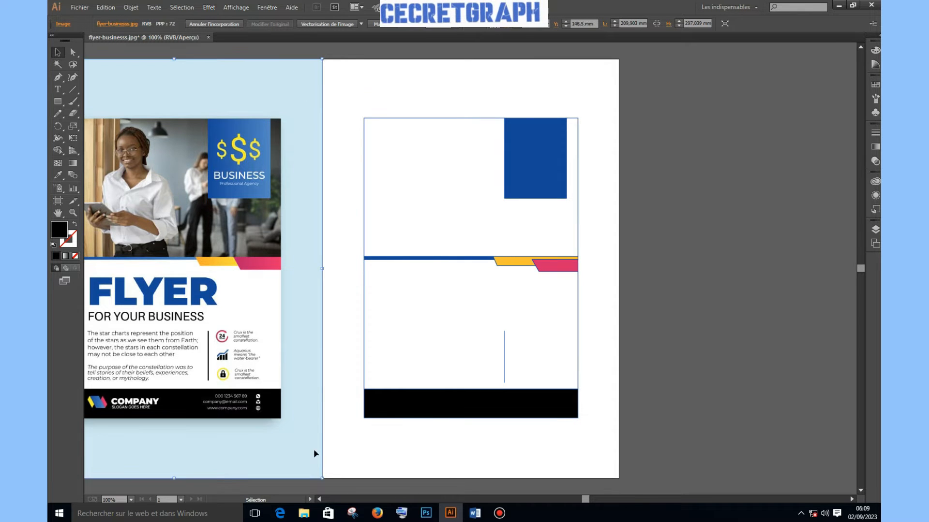
{"action": "left_click", "coordinate": [318, 499]}
{"action": "left_click_drag", "start_coordinate": [318, 499], "coordinate": [318, 499]}
{"action": "left_click_drag", "start_coordinate": [406, 245], "coordinate": [386, 246]}
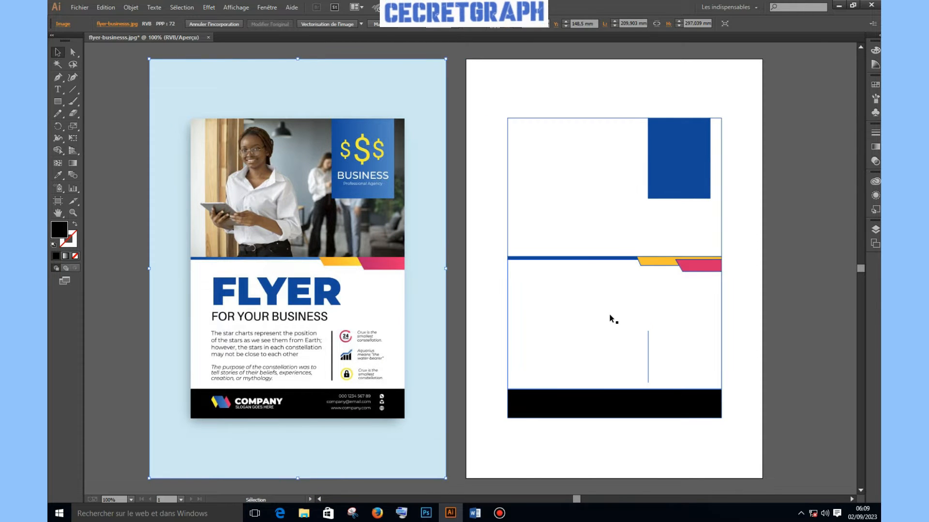
{"action": "left_click_drag", "start_coordinate": [490, 89], "coordinate": [750, 447]}
{"action": "left_click", "coordinate": [812, 287]}
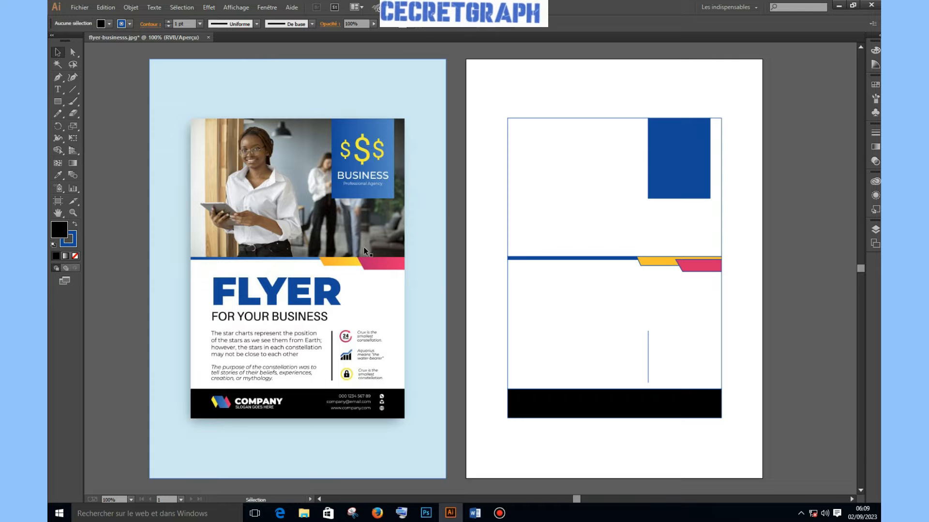
Raise the pink stripe's left corner point 2.12 mm to meet the yellow stripe's top edge
{"action": "left_click", "coordinate": [696, 268]}
{"action": "left_click", "coordinate": [72, 52]}
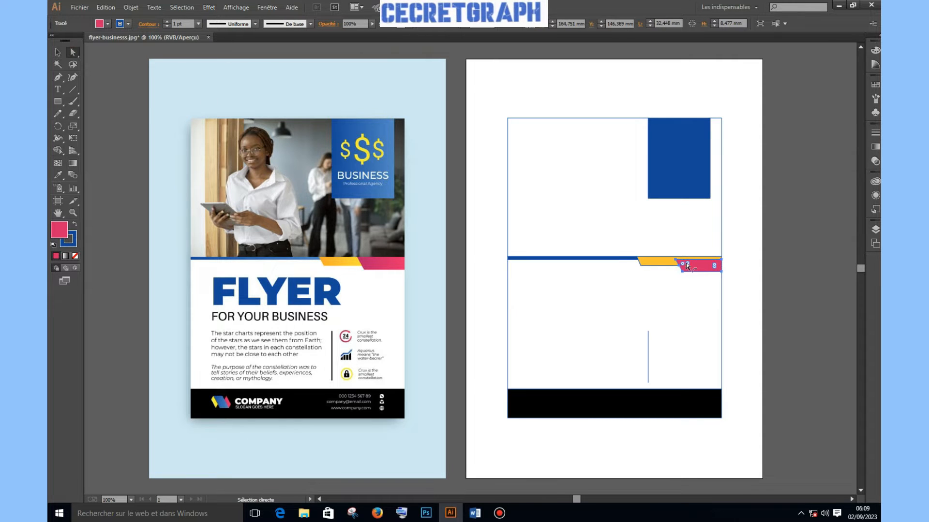
{"action": "left_click", "coordinate": [675, 262]}
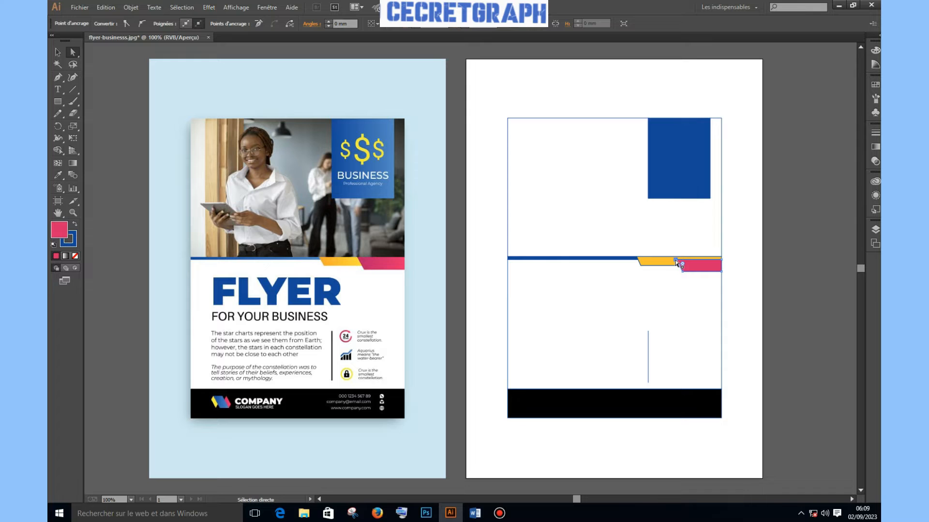
{"action": "left_click_drag", "start_coordinate": [676, 263], "coordinate": [722, 259]}
{"action": "left_click", "coordinate": [57, 52]}
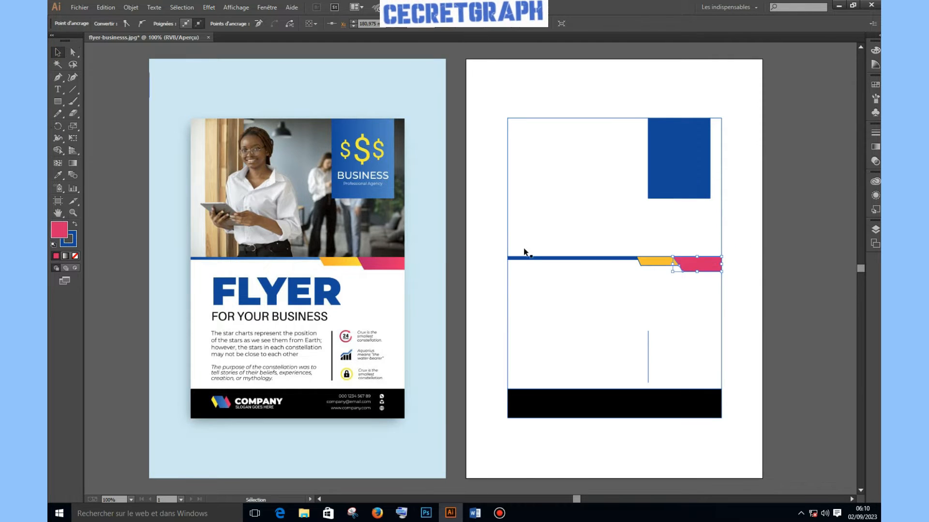
{"action": "left_click", "coordinate": [828, 303]}
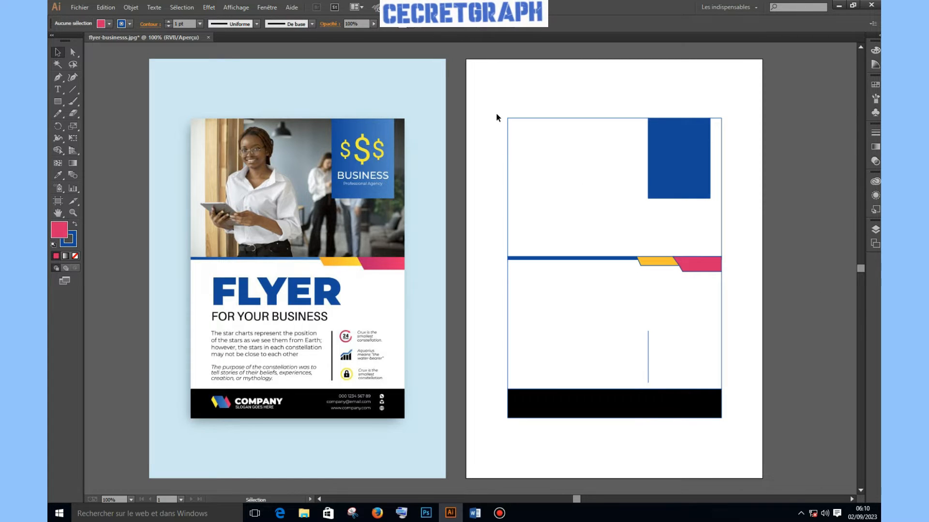
Scale all the flyer artwork out to the page corners, then narrow the thin vertical divider
{"action": "left_click_drag", "start_coordinate": [491, 95], "coordinate": [753, 434]}
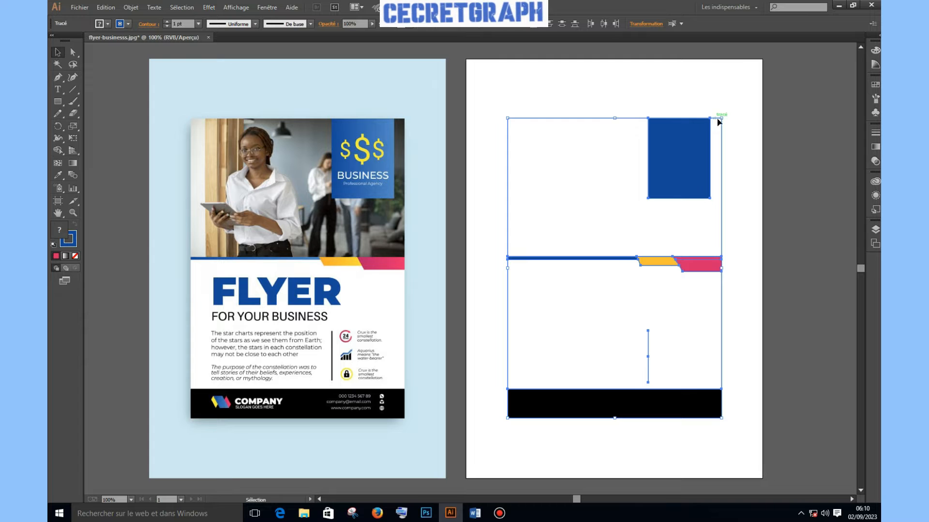
{"action": "left_click_drag", "start_coordinate": [721, 118], "coordinate": [763, 58]}
{"action": "left_click_drag", "start_coordinate": [509, 420], "coordinate": [465, 479]}
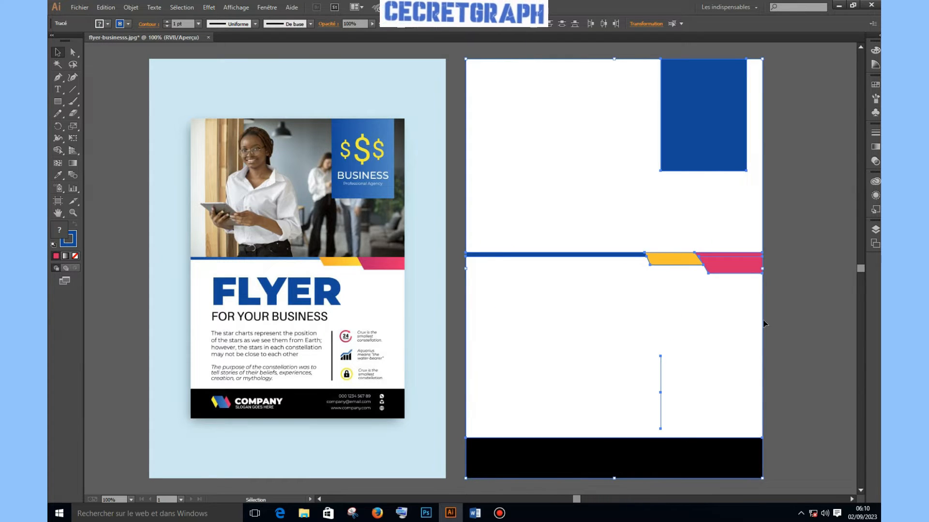
{"action": "left_click", "coordinate": [817, 268]}
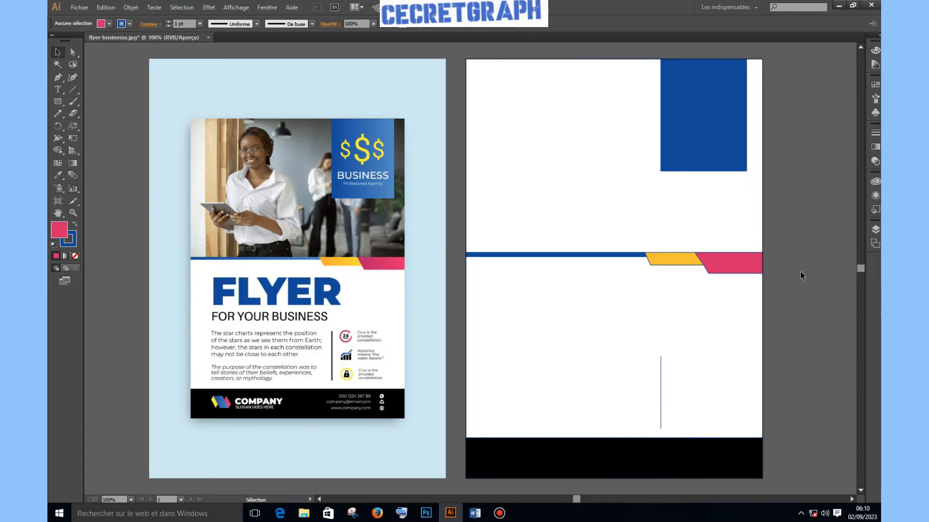
{"action": "left_click", "coordinate": [661, 385]}
{"action": "left_click_drag", "start_coordinate": [666, 394], "coordinate": [653, 393]}
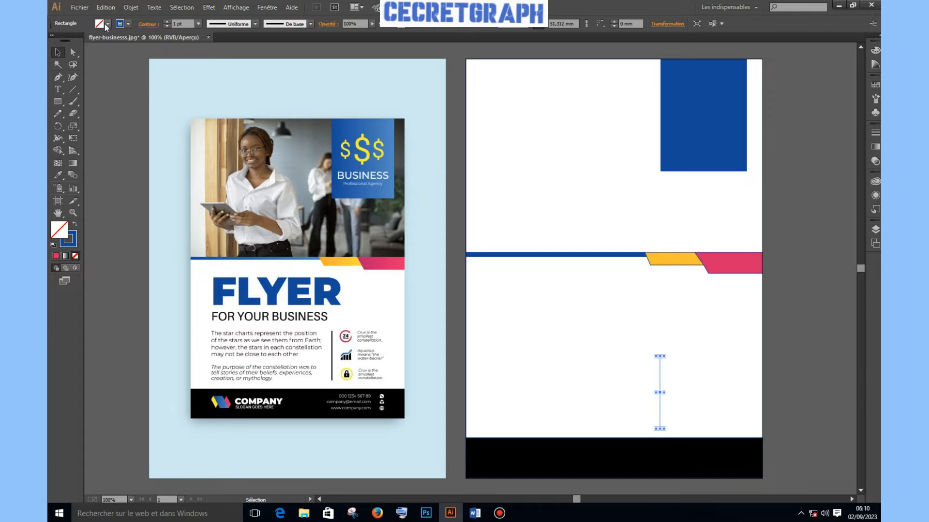
Fill the thin vertical divider line with the blue swatch
{"action": "left_click", "coordinate": [106, 24]}
{"action": "left_click", "coordinate": [69, 41]}
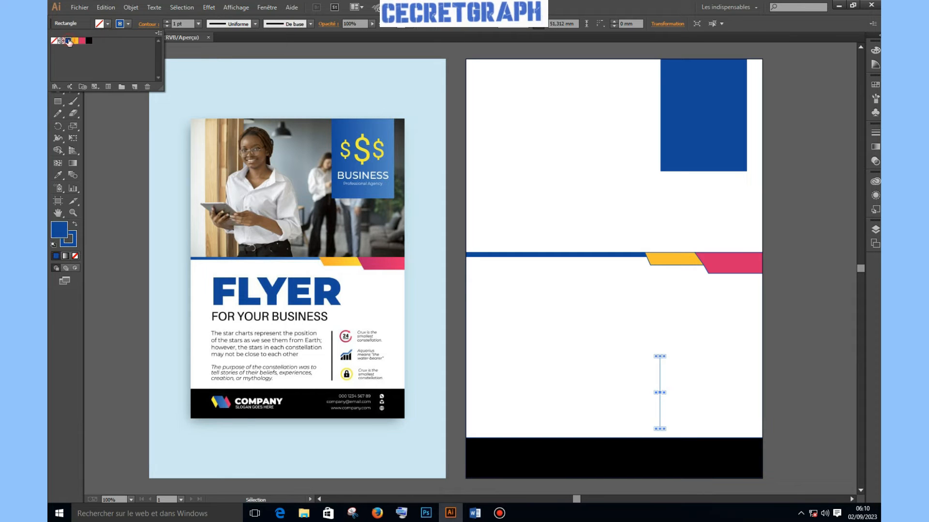
{"action": "left_click", "coordinate": [665, 353]}
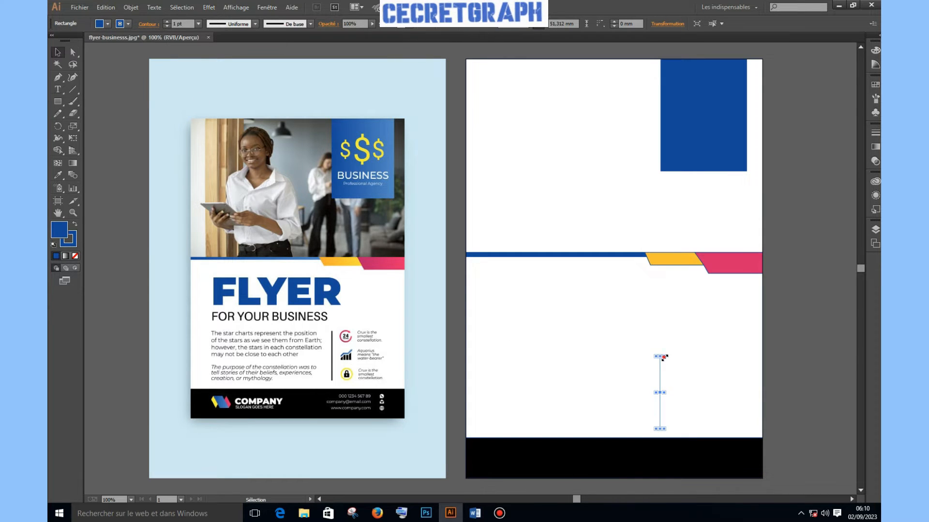
{"action": "left_click_drag", "start_coordinate": [661, 392], "coordinate": [672, 394]}
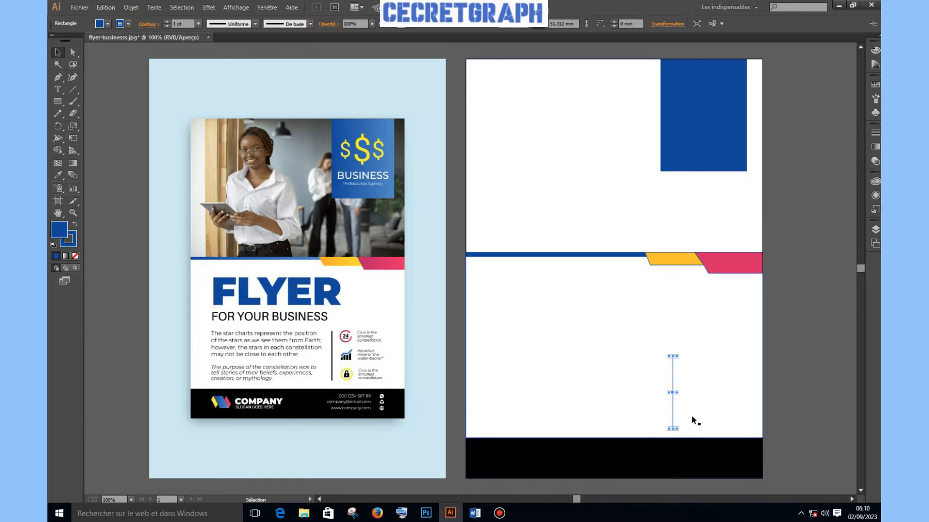
{"action": "left_click", "coordinate": [719, 390]}
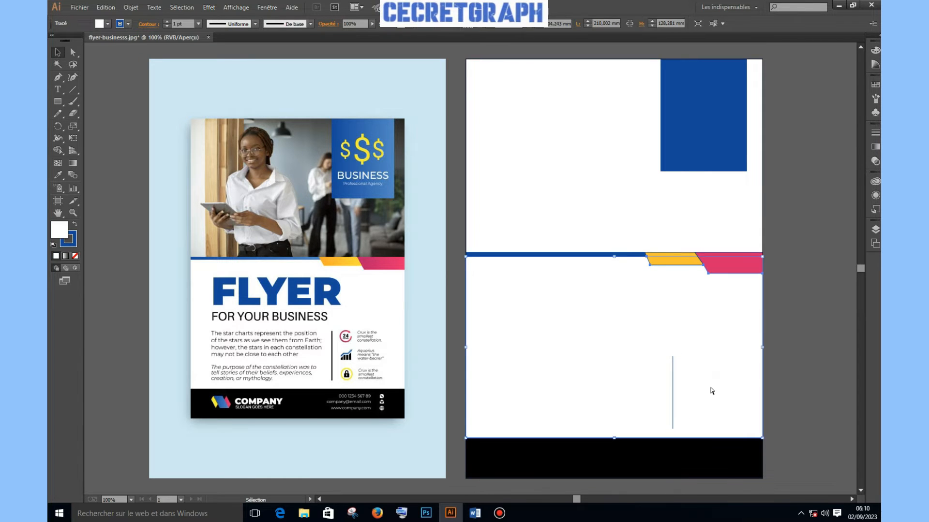
{"action": "key", "text": "ctrl+z"}
{"action": "key", "text": "ctrl+z"}
{"action": "left_click", "coordinate": [785, 380]}
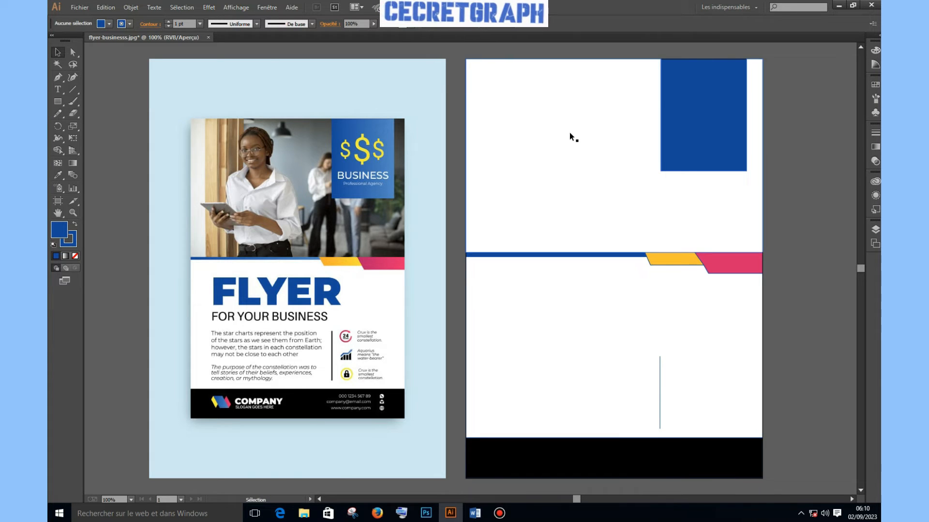
Set the stroke of all flyer shapes to None and open the tuto image folder
{"action": "left_click_drag", "start_coordinate": [458, 51], "coordinate": [782, 485]}
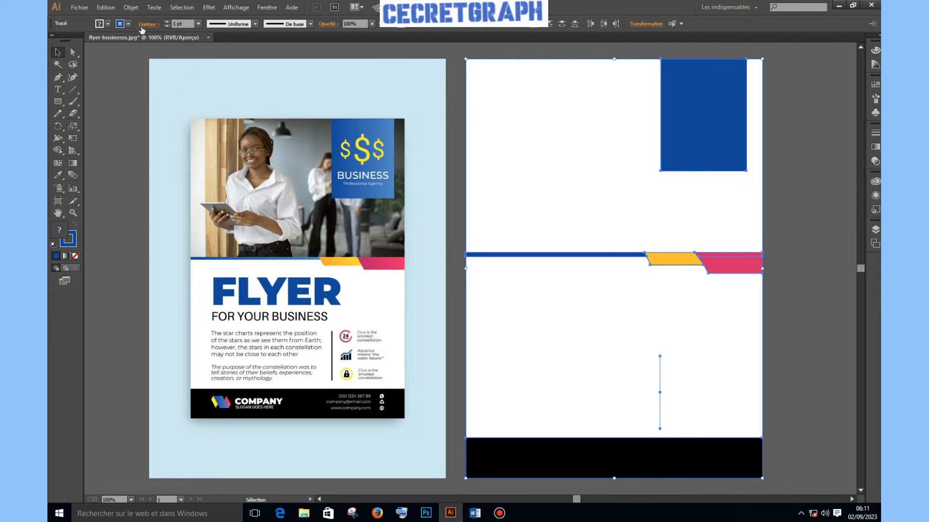
{"action": "left_click", "coordinate": [107, 24]}
{"action": "left_click", "coordinate": [55, 40]}
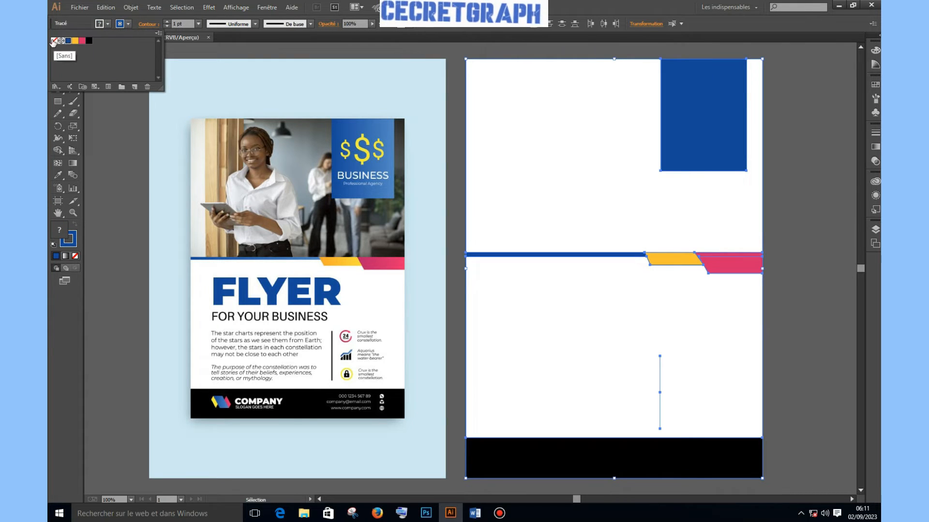
{"action": "left_click", "coordinate": [796, 257]}
{"action": "left_click", "coordinate": [800, 256]}
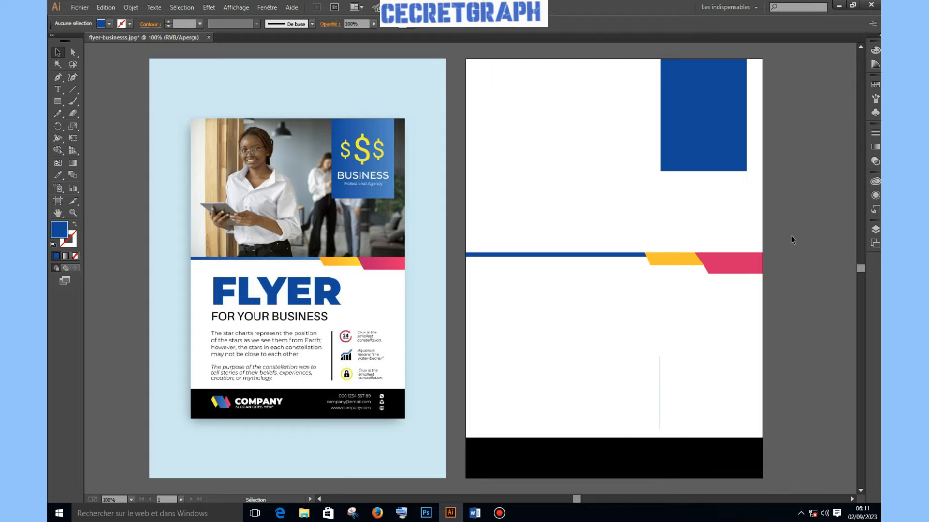
{"action": "left_click", "coordinate": [496, 144]}
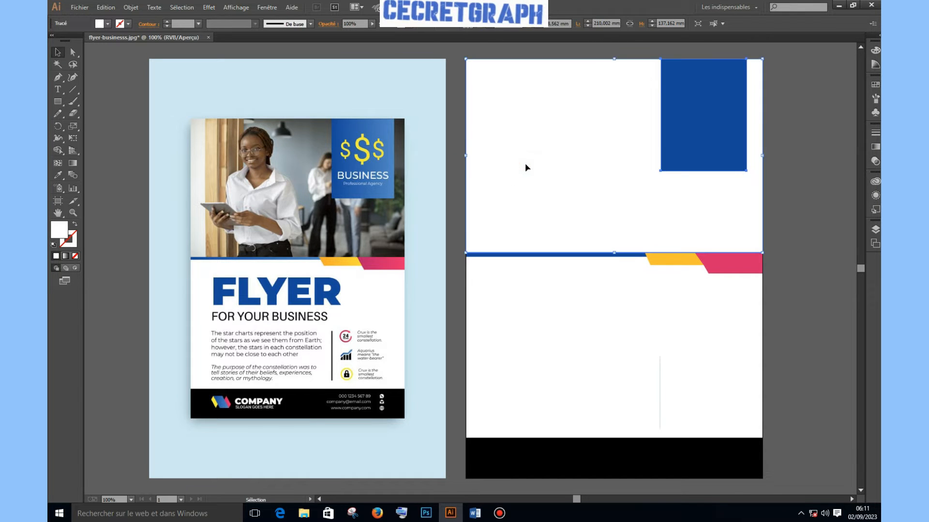
{"action": "left_click", "coordinate": [306, 515]}
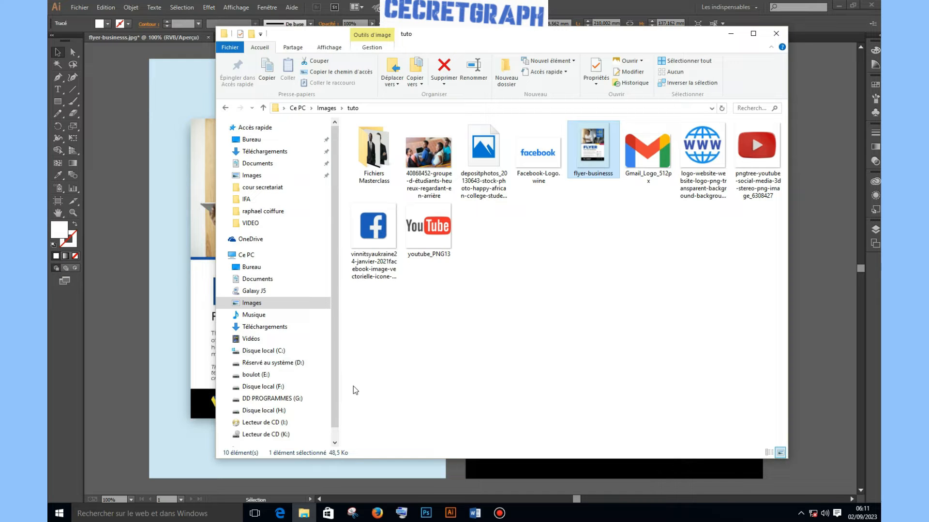
Drag the 40868452 group-of-students photo from the tuto folder onto the flyer's top section
{"action": "left_click", "coordinate": [646, 284]}
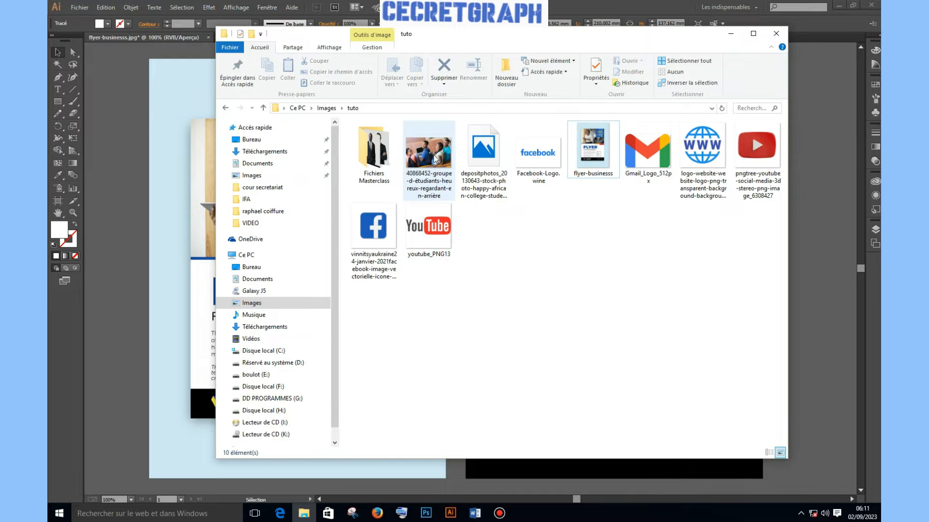
{"action": "left_click_drag", "start_coordinate": [411, 173], "coordinate": [765, 257]}
{"action": "left_click", "coordinate": [134, 335]}
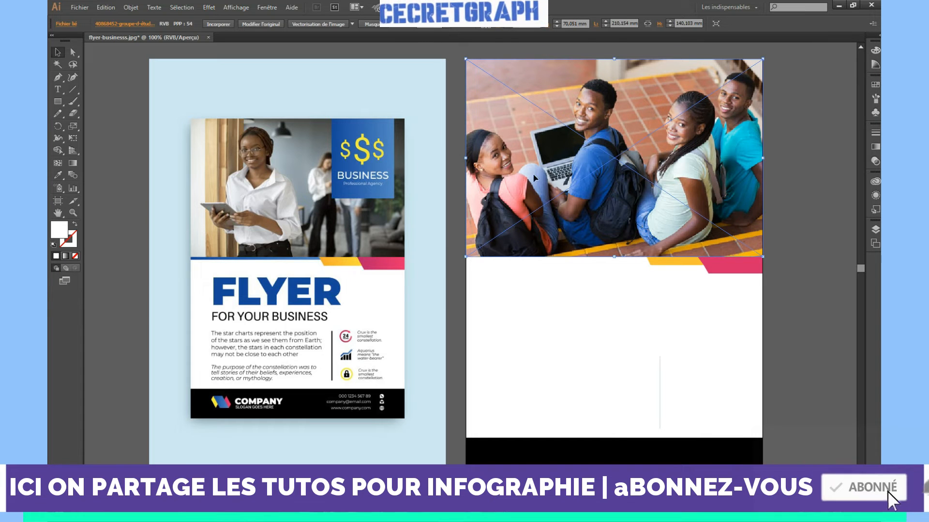
Send the students photo to the back, behind all other flyer shapes
{"action": "right_click", "coordinate": [492, 166]}
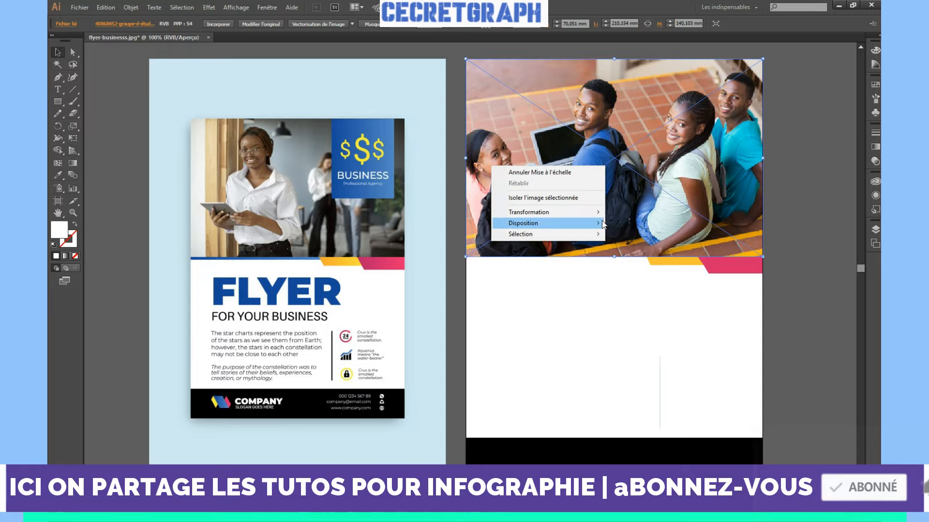
{"action": "mouse_move", "coordinate": [603, 223]}
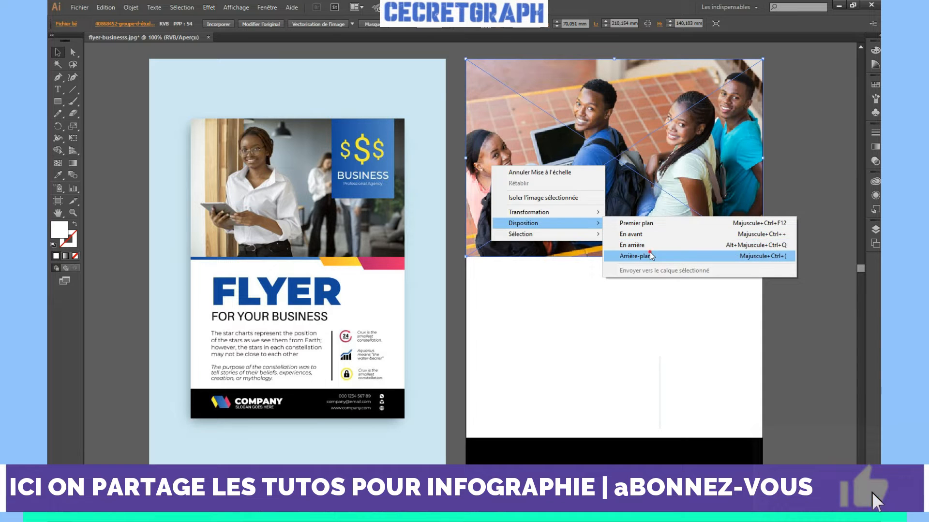
{"action": "left_click", "coordinate": [649, 252]}
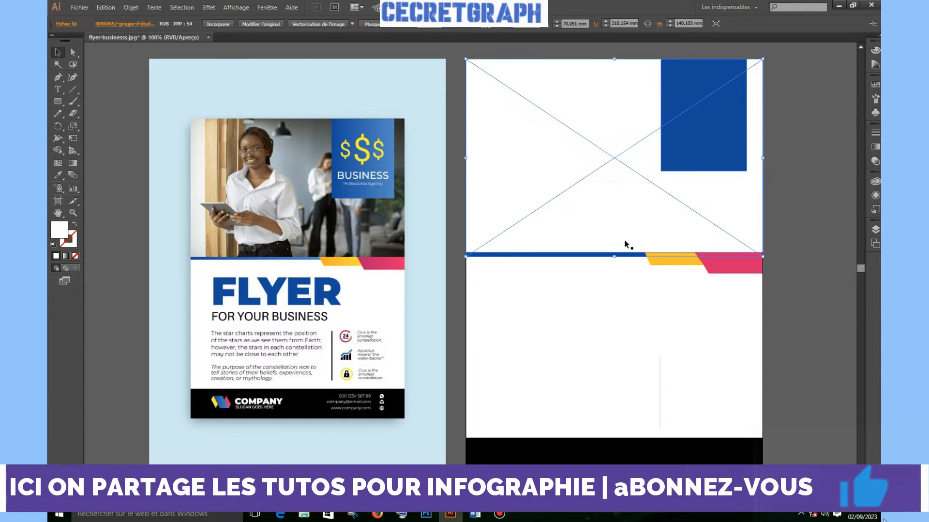
{"action": "left_click", "coordinate": [457, 191]}
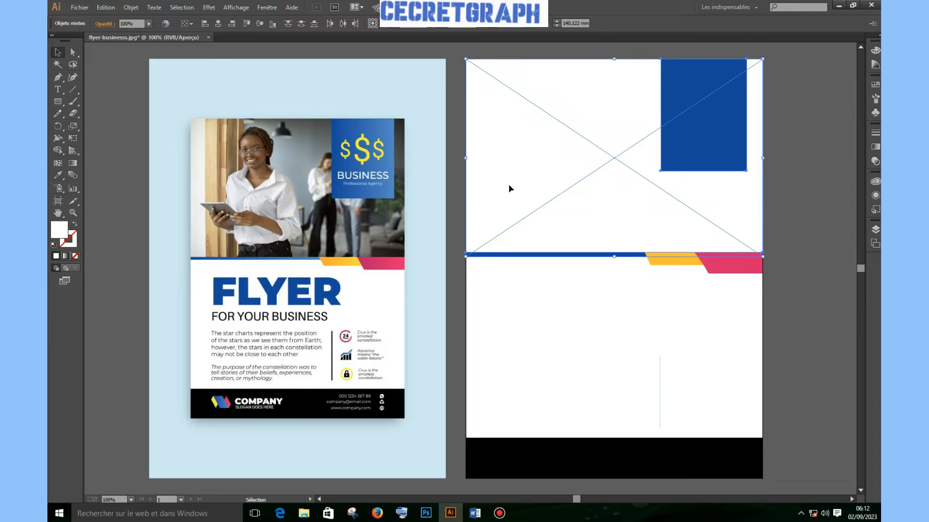
Clip the photo into the top white area with a clipping mask
{"action": "right_click", "coordinate": [509, 189]}
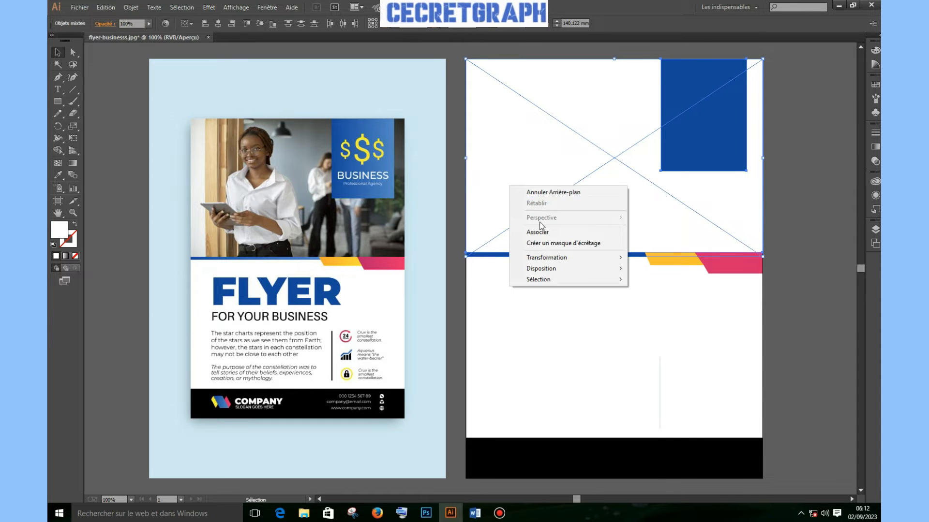
{"action": "left_click", "coordinate": [547, 244]}
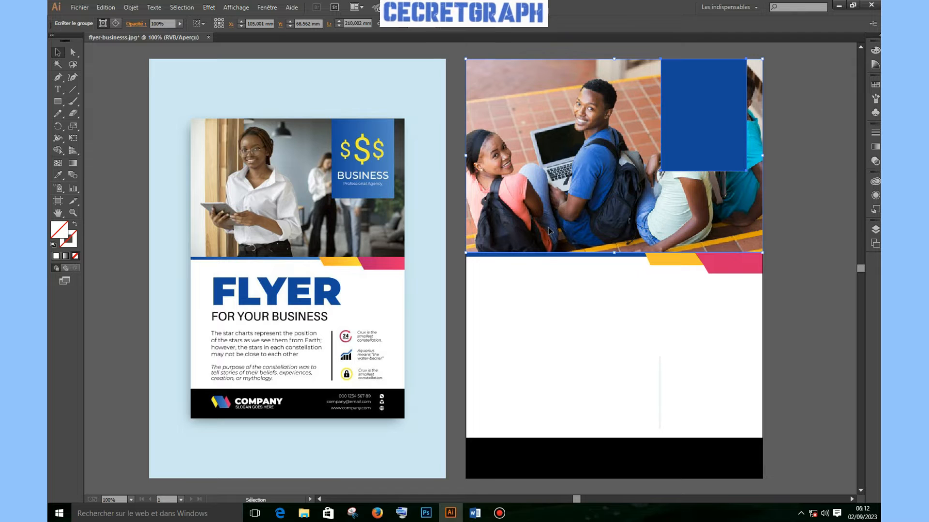
{"action": "left_click", "coordinate": [817, 243]}
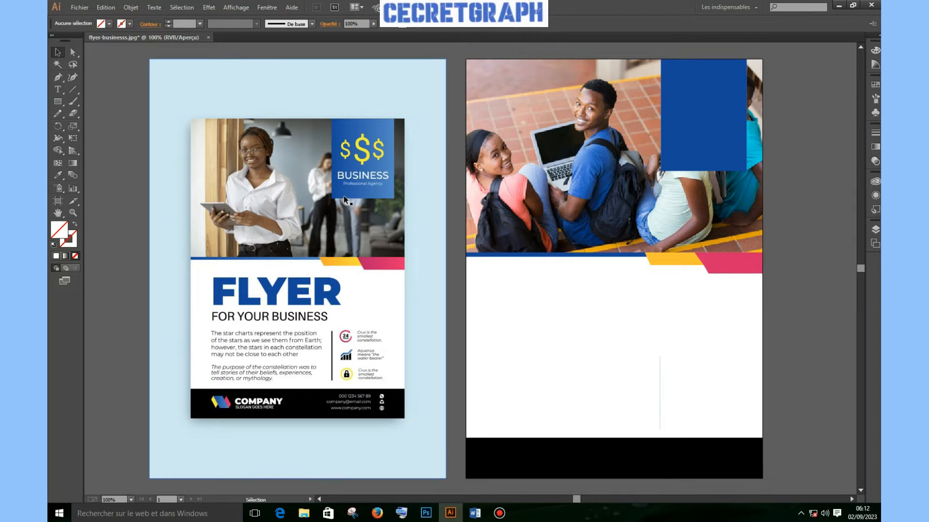
{"action": "left_click", "coordinate": [687, 138]}
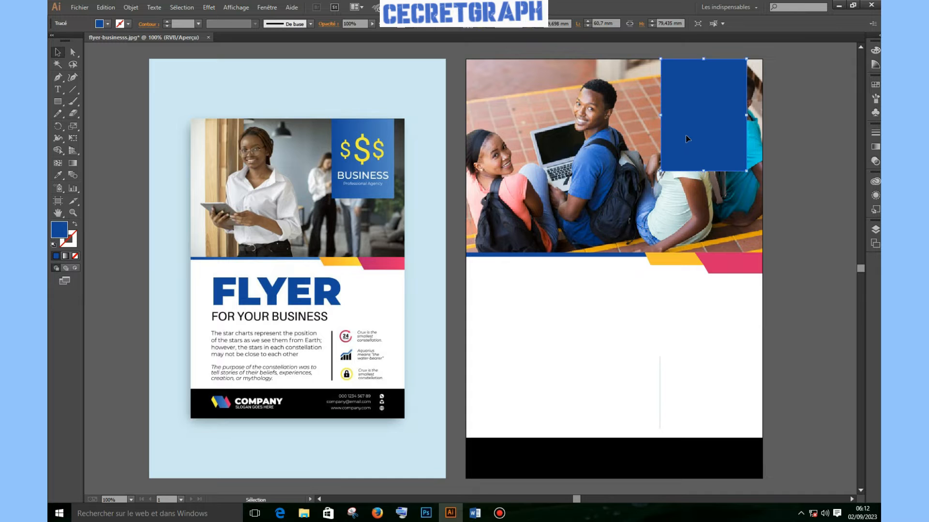
{"action": "left_click", "coordinate": [305, 514]}
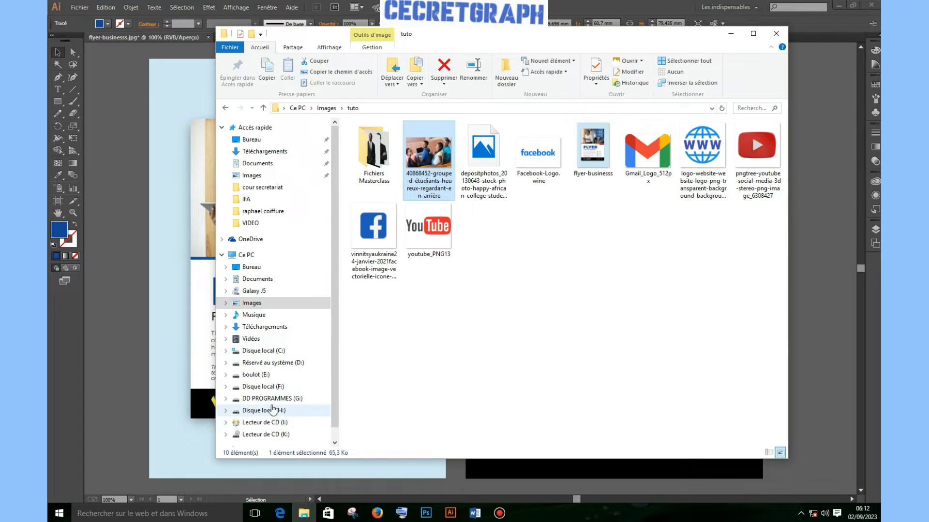
Drag LOGO SECRETGRAPH-01 from the boulot (E:) drive onto the flyer canvas, then minimise Explorer
{"action": "left_click", "coordinate": [255, 375]}
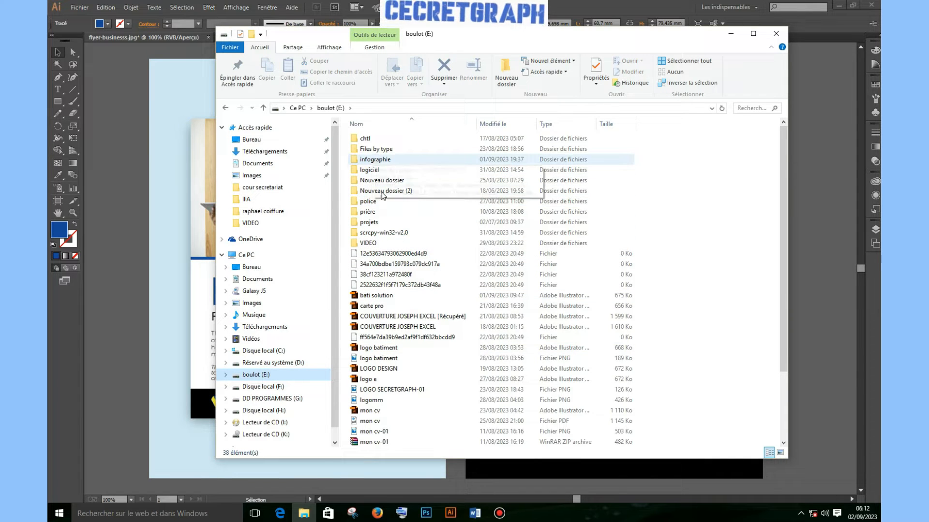
{"action": "left_click", "coordinate": [395, 359]}
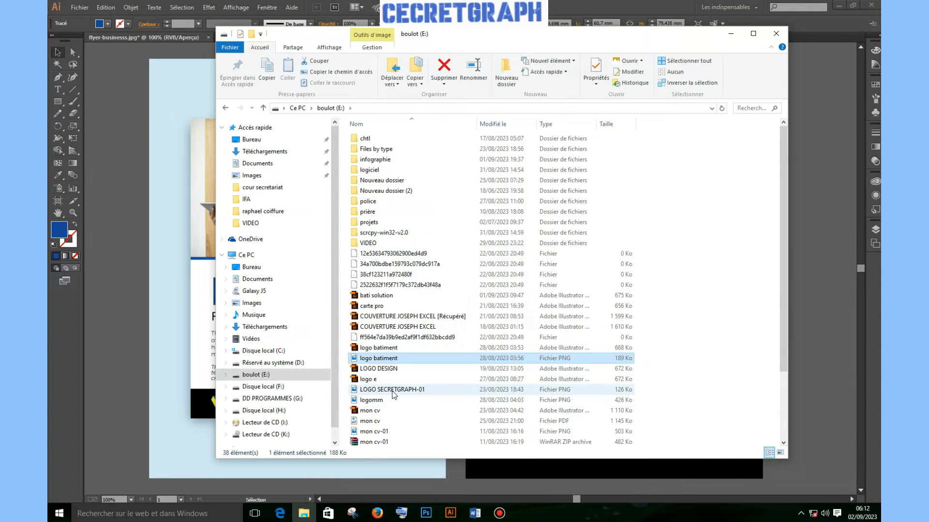
{"action": "left_click", "coordinate": [392, 391]}
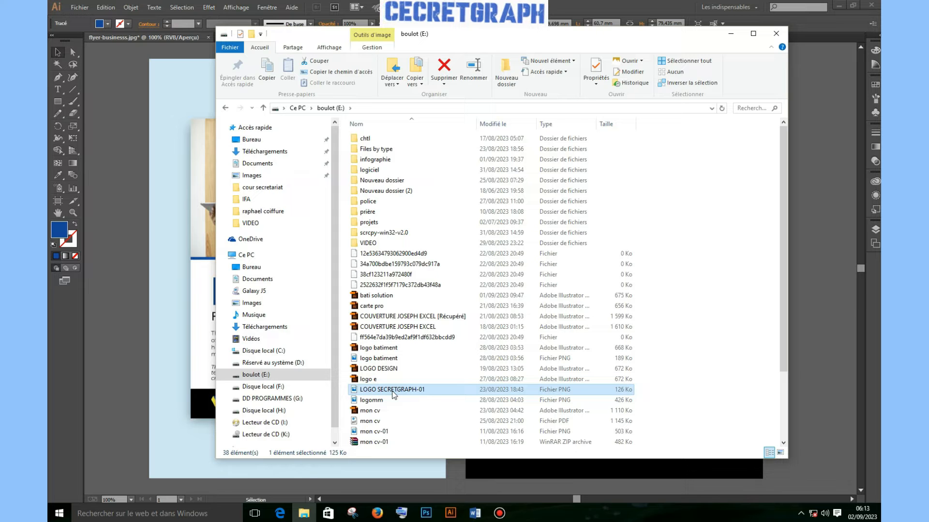
{"action": "left_click_drag", "start_coordinate": [395, 395], "coordinate": [129, 320]}
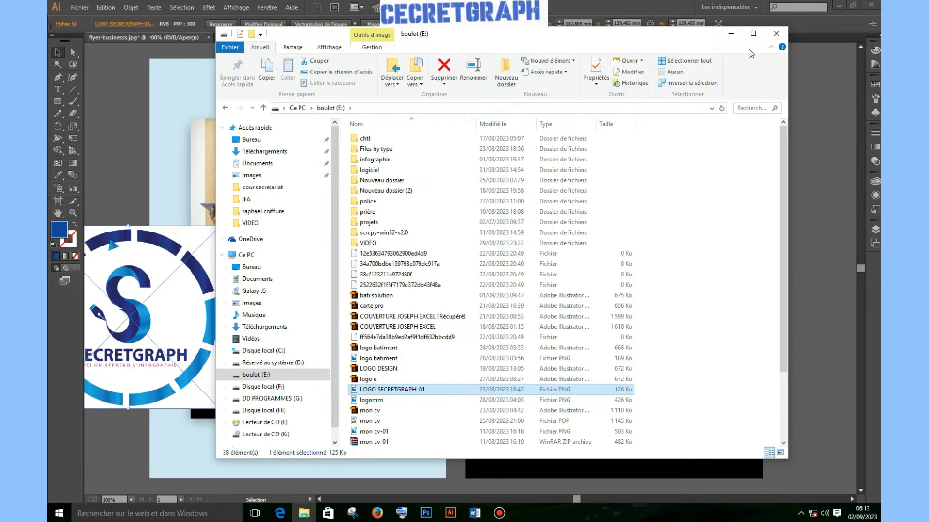
{"action": "left_click", "coordinate": [731, 33]}
Move the logo to the right flyer, scale it to 51,87 mm and set it in the blue block
{"action": "left_click_drag", "start_coordinate": [220, 303], "coordinate": [712, 144]}
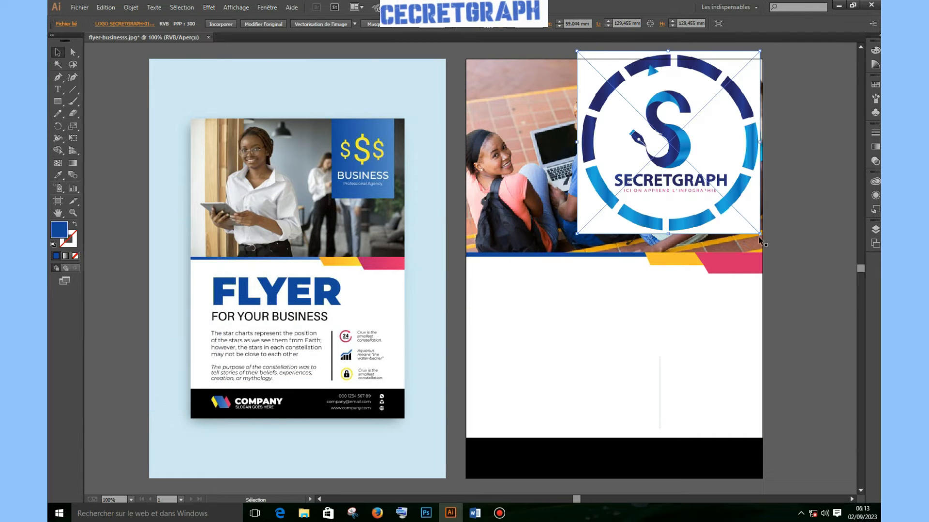
{"action": "left_click_drag", "start_coordinate": [760, 235], "coordinate": [705, 179]}
{"action": "left_click_drag", "start_coordinate": [687, 142], "coordinate": [719, 111]}
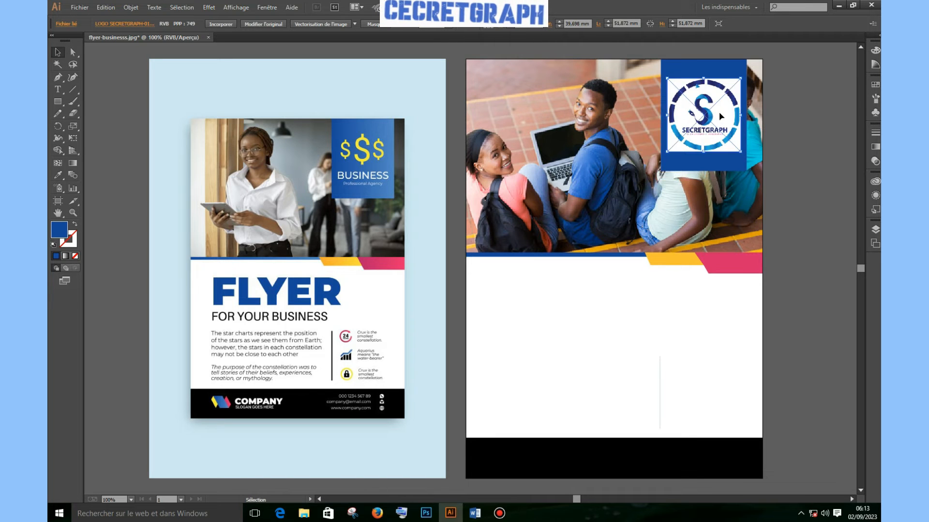
{"action": "left_click", "coordinate": [823, 136]}
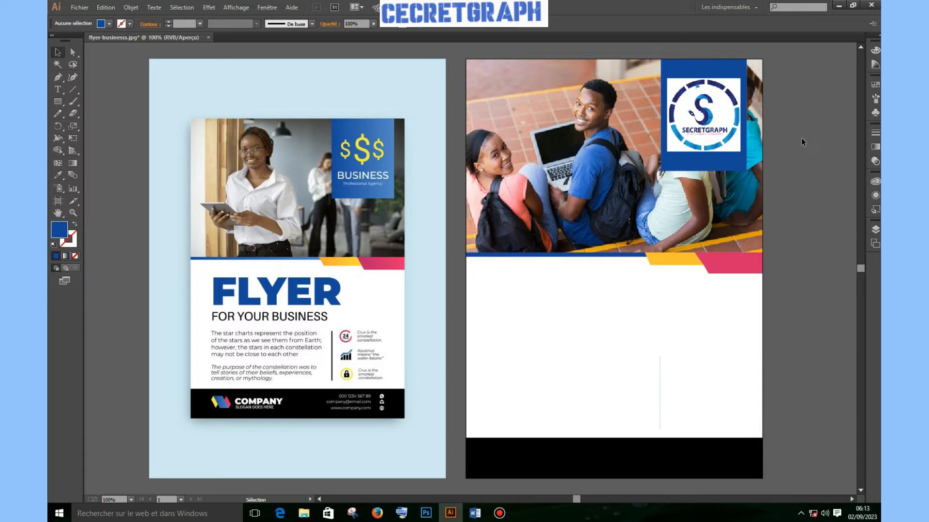
{"action": "left_click", "coordinate": [811, 192]}
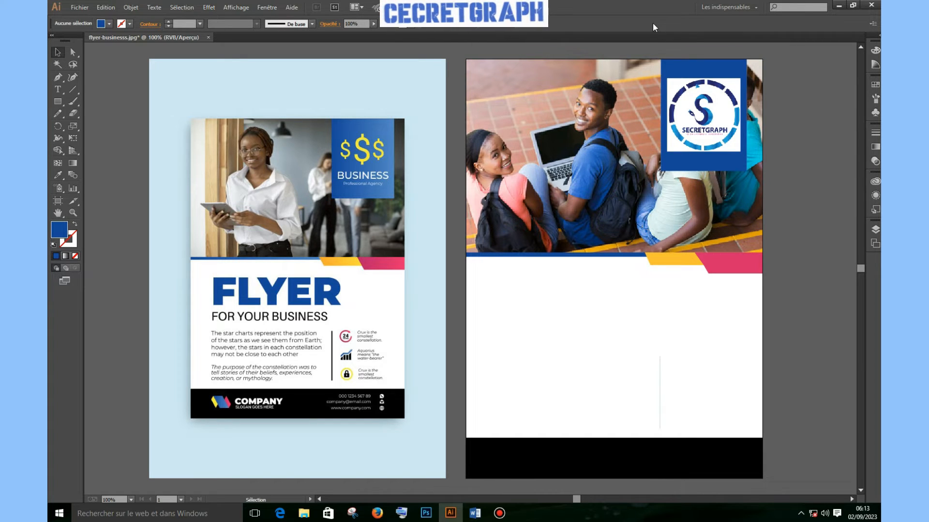
{"action": "left_click", "coordinate": [659, 392]}
Delete the thin vertical line and draw a 2.12 × 66.68 mm blue bar in its place
{"action": "left_click_drag", "start_coordinate": [665, 390], "coordinate": [674, 391]}
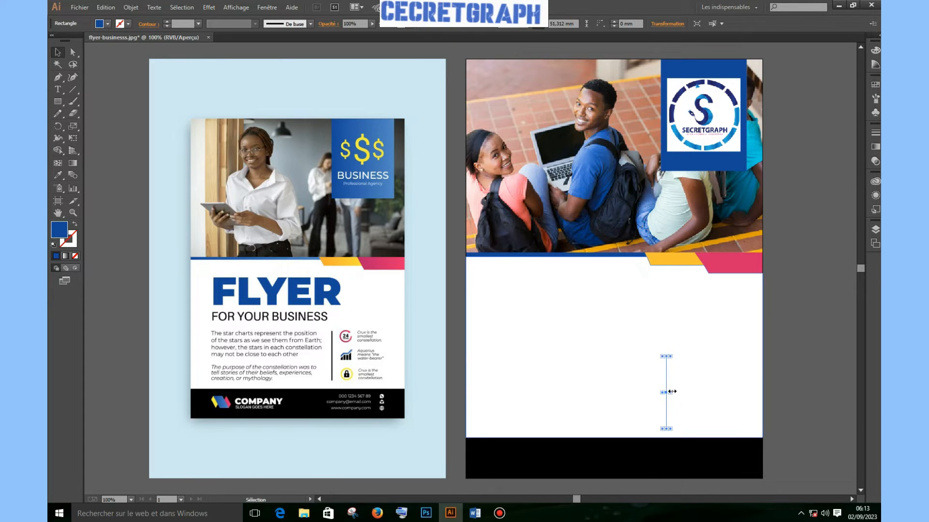
{"action": "key", "text": "Delete"}
{"action": "left_click", "coordinate": [57, 101]}
{"action": "left_click_drag", "start_coordinate": [652, 334], "coordinate": [654, 428]}
{"action": "left_click", "coordinate": [58, 52]}
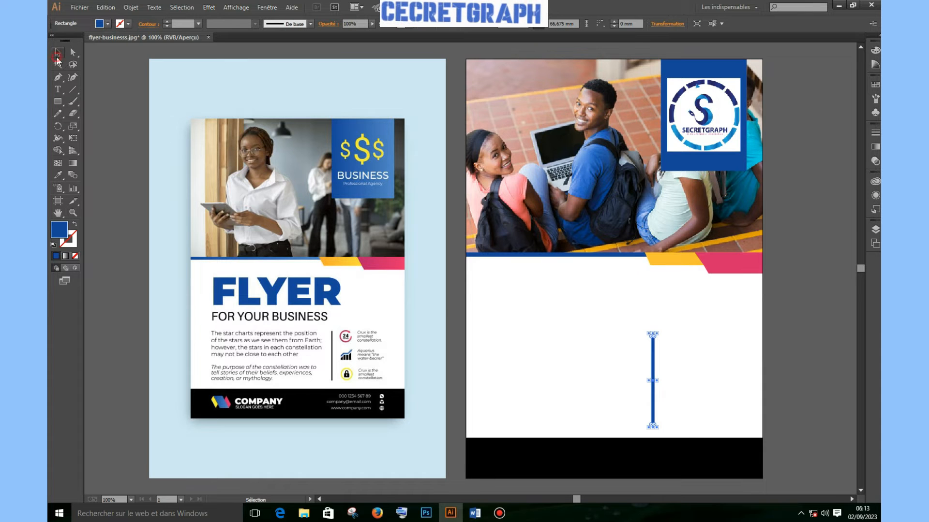
{"action": "left_click", "coordinate": [800, 333]}
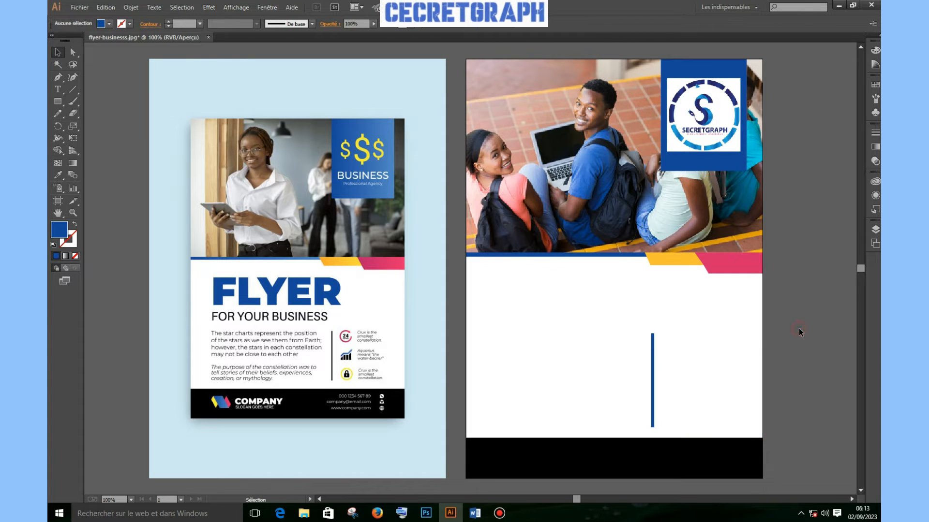
{"action": "left_click", "coordinate": [653, 368]}
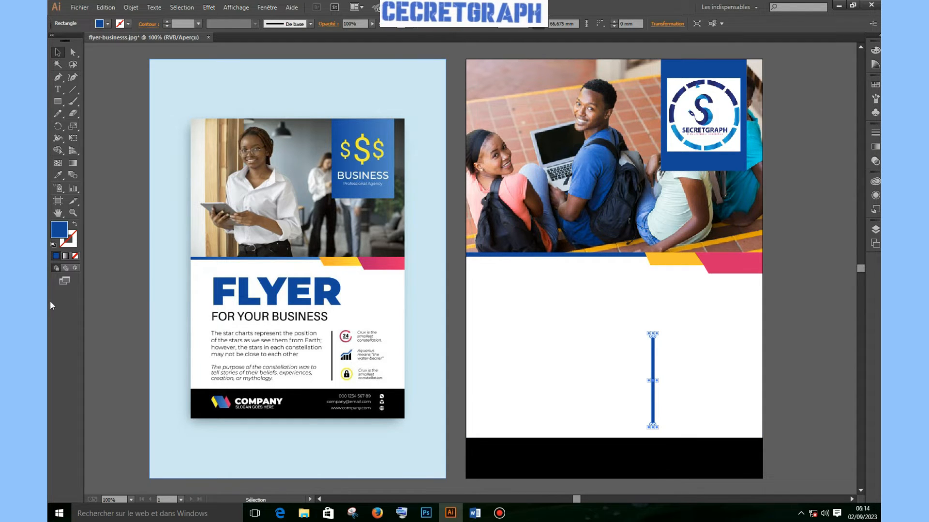
Type SECRETGRAPH below the photo, enlarge it and move it just under the photo
{"action": "left_click", "coordinate": [59, 90]}
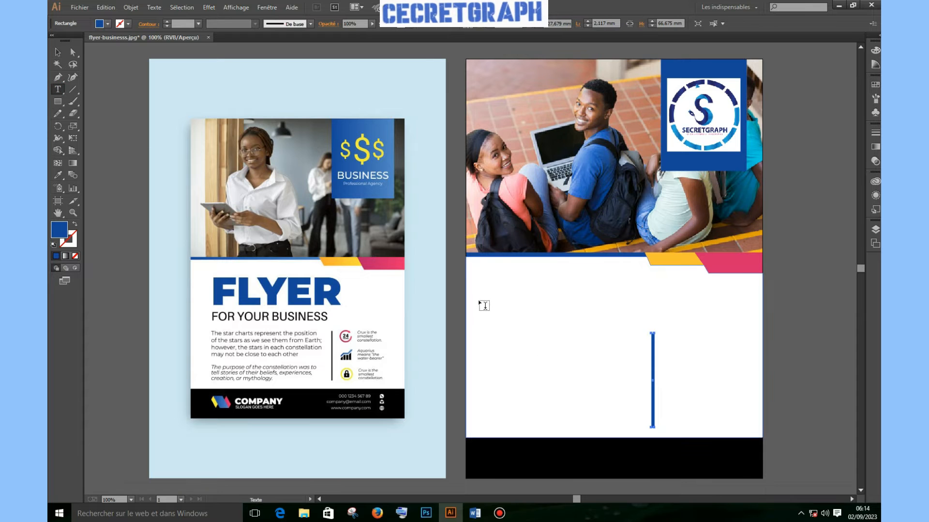
{"action": "left_click", "coordinate": [482, 302]}
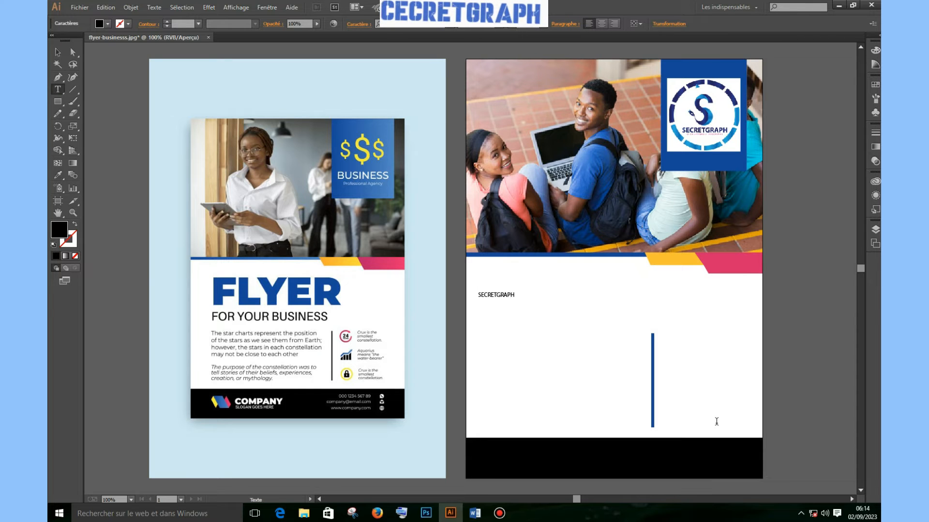
{"action": "key", "text": "Escape"}
{"action": "left_click_drag", "start_coordinate": [516, 299], "coordinate": [718, 390]}
{"action": "left_click", "coordinate": [587, 346]}
{"action": "left_click", "coordinate": [57, 52]}
{"action": "left_click_drag", "start_coordinate": [566, 328], "coordinate": [555, 299]}
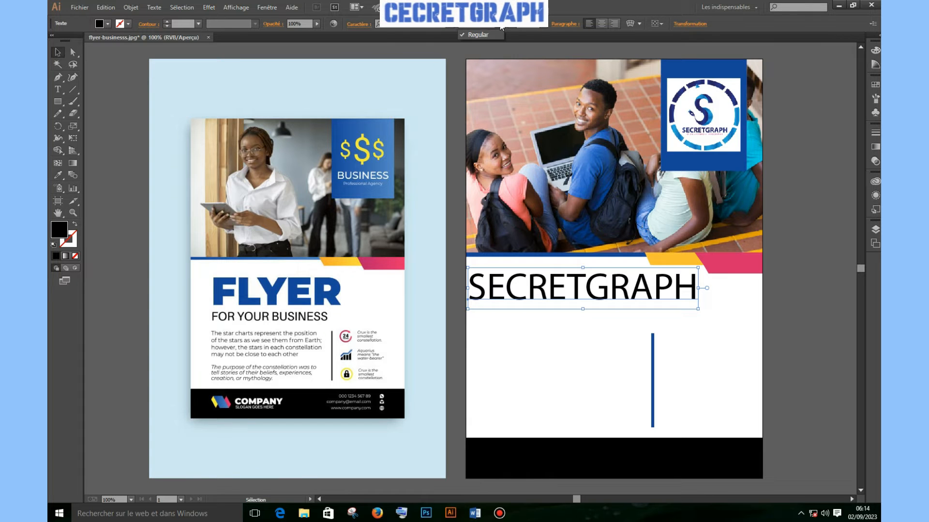
Try the Mothercode font on the heading, shrinking it and shifting it left
{"action": "left_click", "coordinate": [451, 26]}
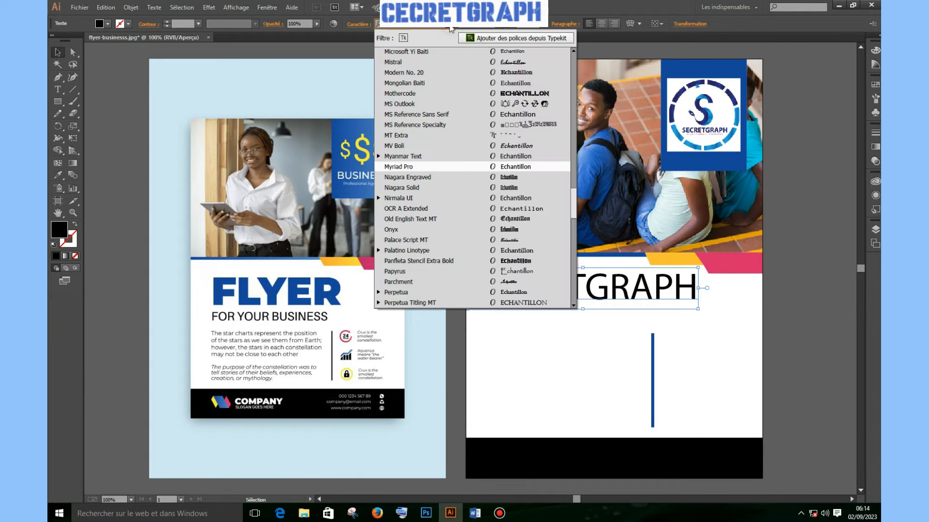
{"action": "left_click", "coordinate": [535, 93]}
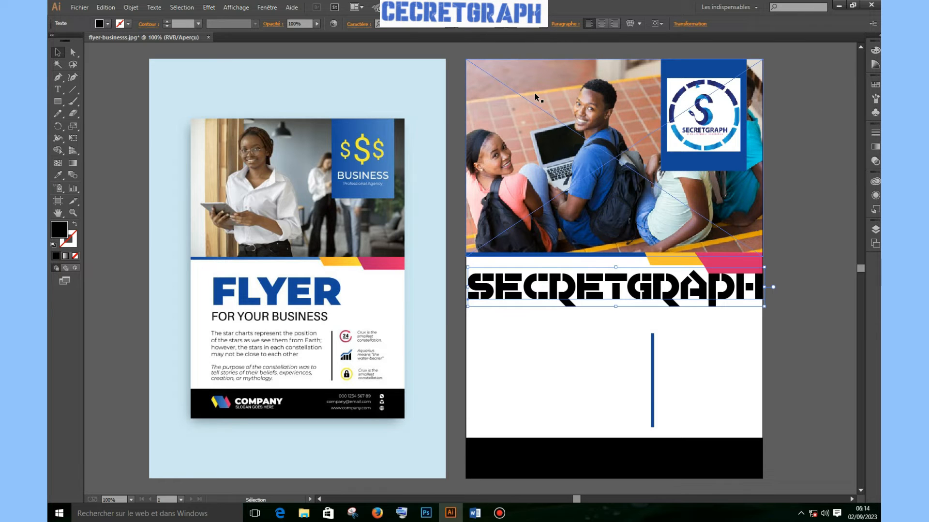
{"action": "left_click_drag", "start_coordinate": [765, 267], "coordinate": [746, 274]}
{"action": "left_click_drag", "start_coordinate": [690, 288], "coordinate": [673, 307]}
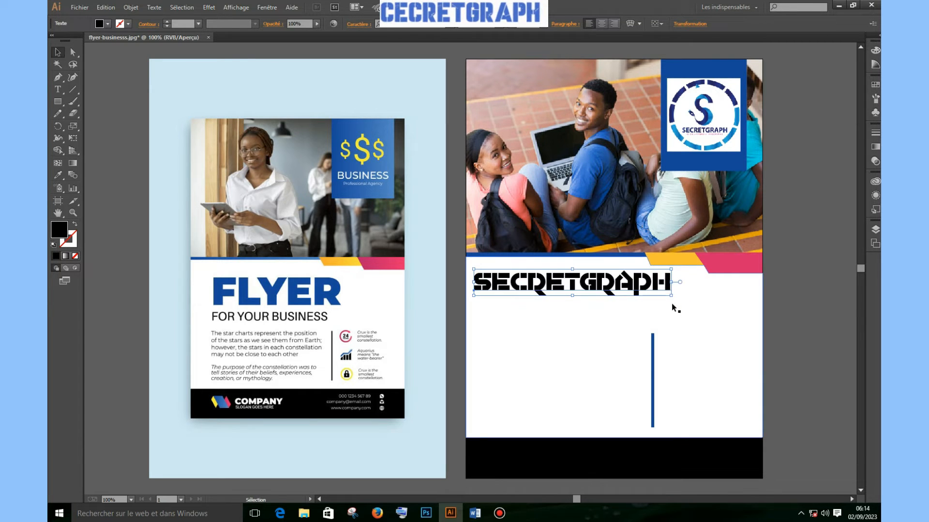
Set the heading in Panfleta Stencil Extra Bold, resizing and nudging it to the left edge
{"action": "left_click", "coordinate": [454, 28]}
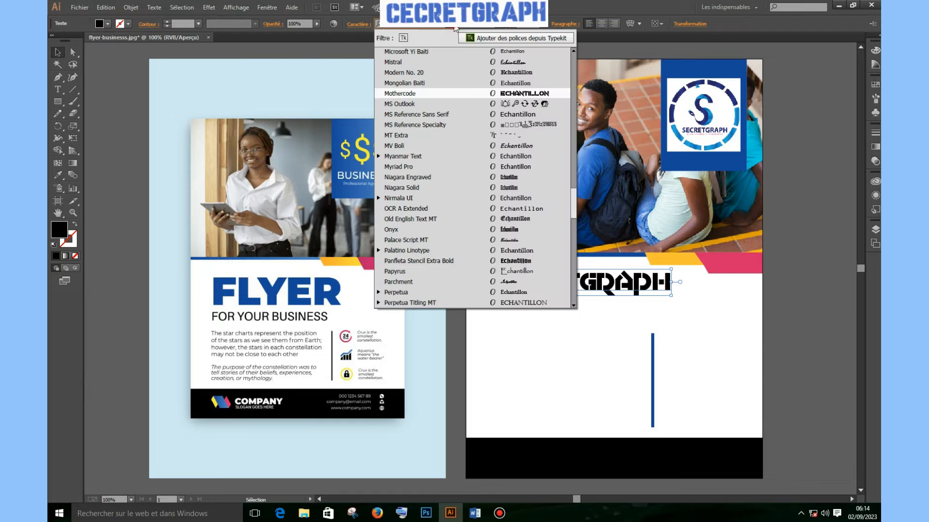
{"action": "left_click", "coordinate": [529, 261]}
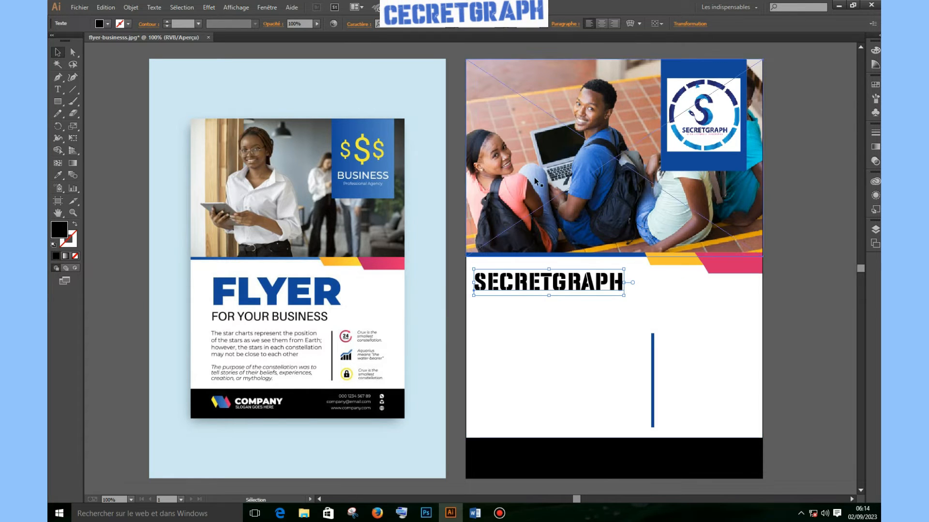
{"action": "left_click_drag", "start_coordinate": [623, 295], "coordinate": [663, 347]}
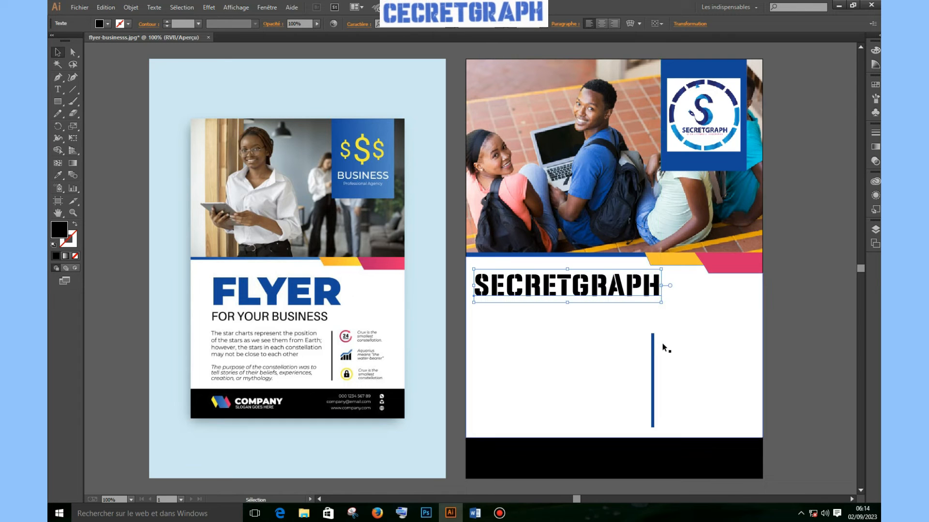
{"action": "left_click_drag", "start_coordinate": [474, 269], "coordinate": [470, 273]}
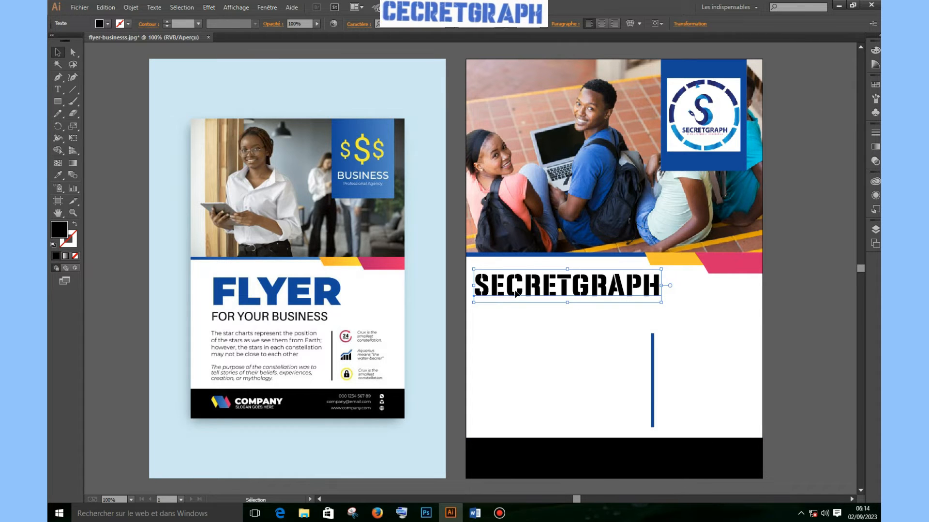
{"action": "key", "text": "Up"}
{"action": "key", "text": "Up"}
{"action": "key", "text": "Up"}
{"action": "key", "text": "Up"}
{"action": "key", "text": "Up"}
{"action": "key", "text": "Up"}
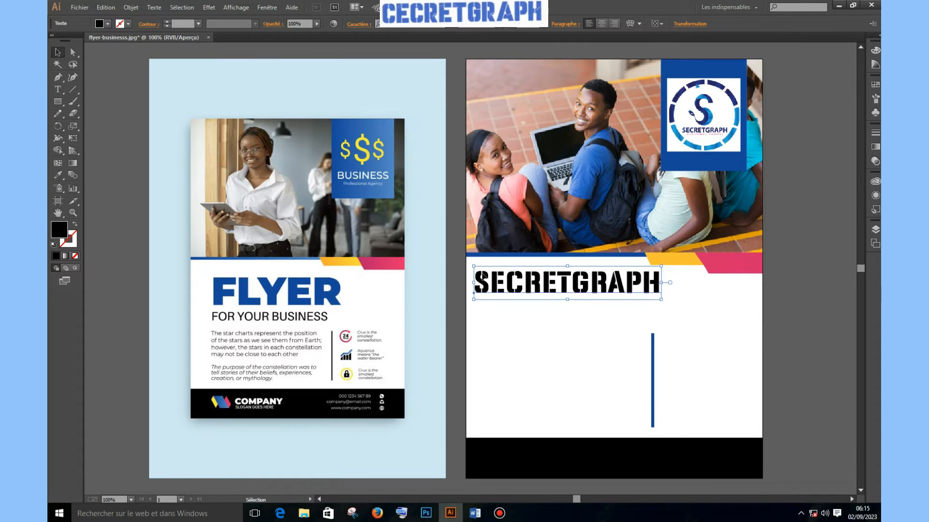
{"action": "left_click_drag", "start_coordinate": [474, 266], "coordinate": [466, 264]}
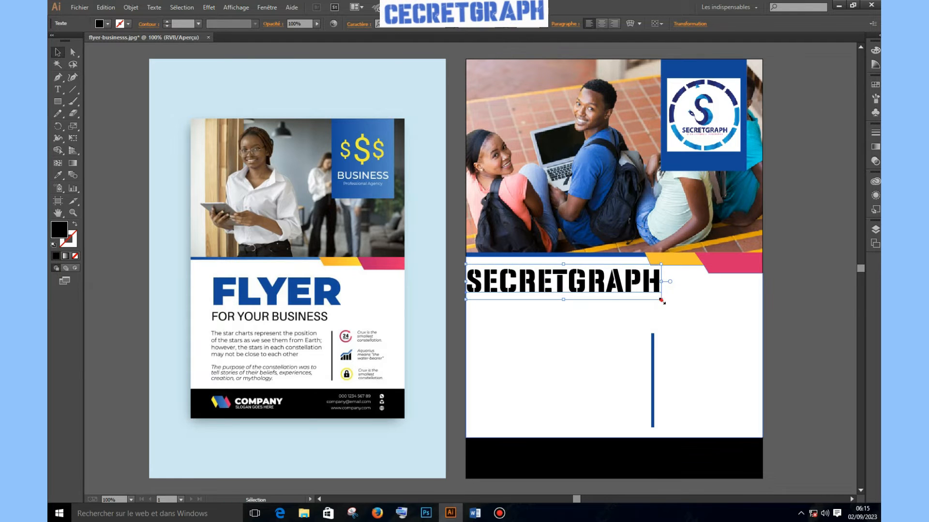
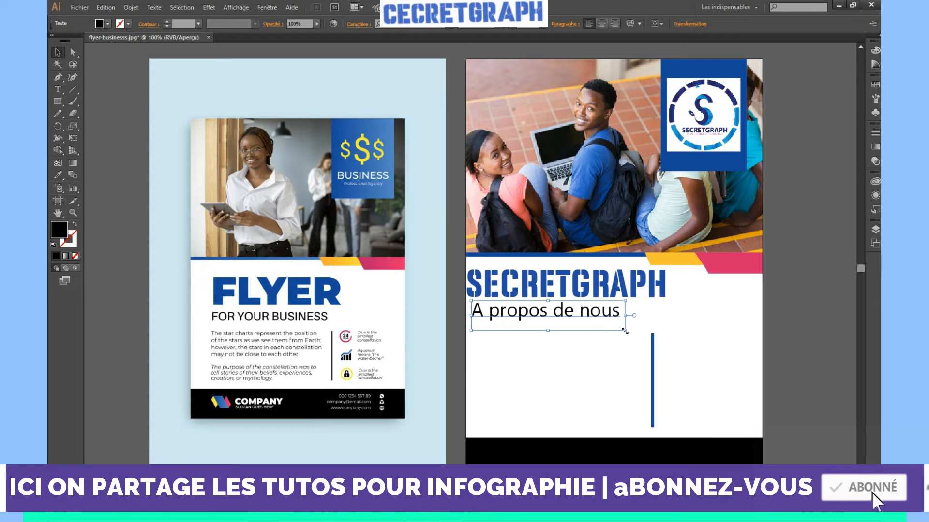
Scale up the 'A propos de nous' heading beneath the SECRETGRAPH title
{"action": "left_click_drag", "start_coordinate": [625, 331], "coordinate": [654, 358]}
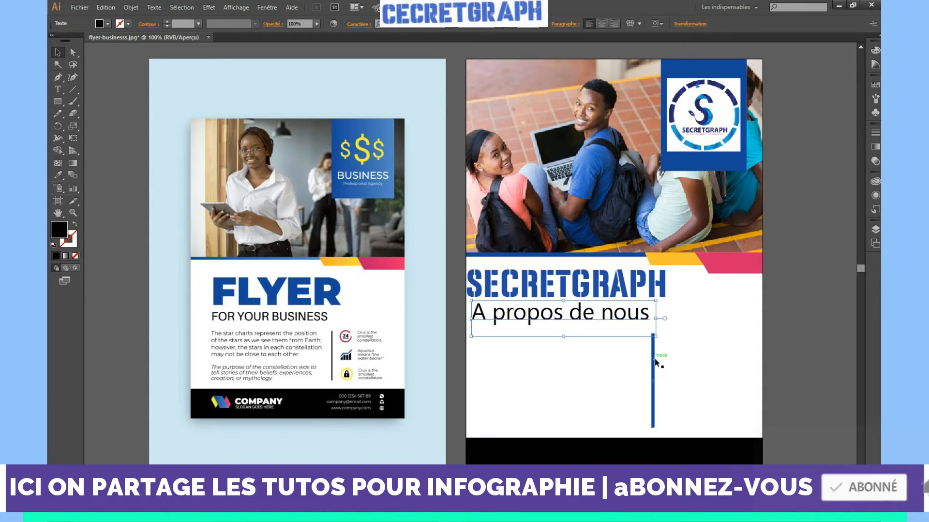
{"action": "left_click", "coordinate": [701, 360]}
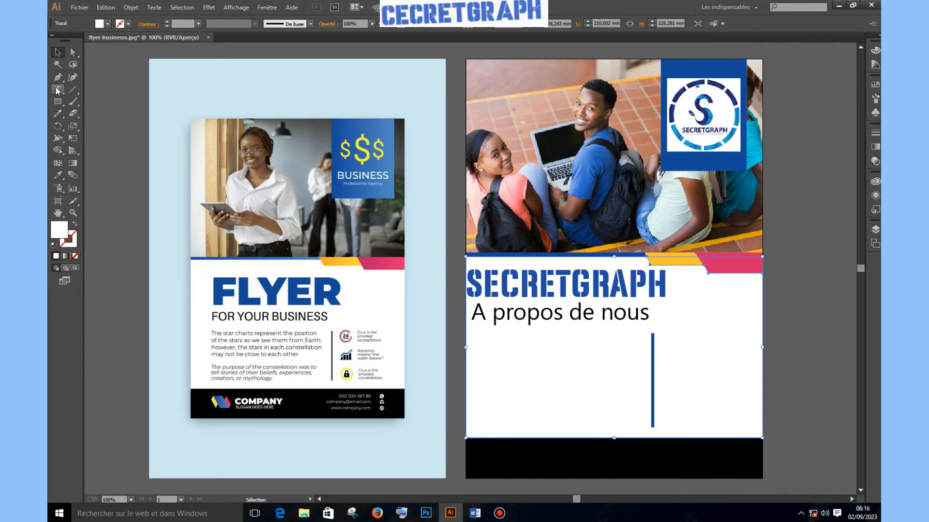
Draw an area-text frame below 'A propos de nous', redrawn to sit left of the blue line
{"action": "left_click", "coordinate": [58, 90]}
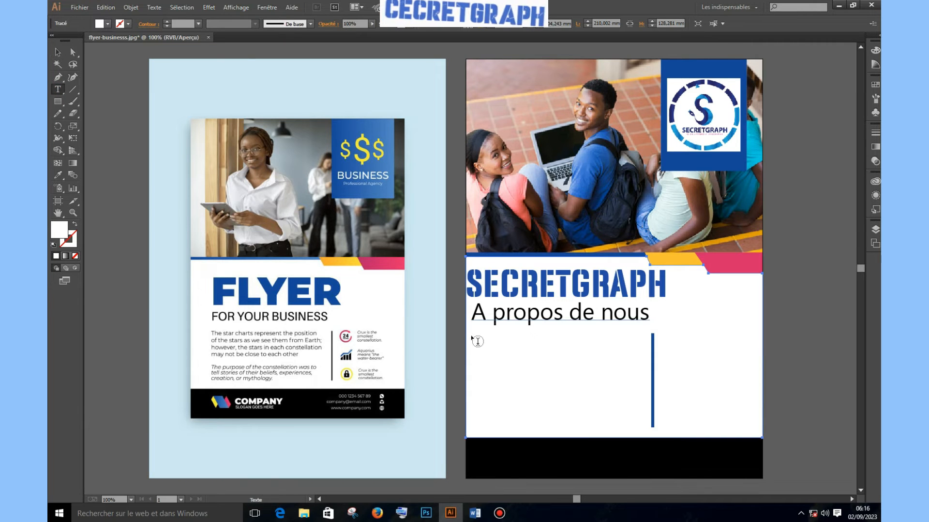
{"action": "left_click_drag", "start_coordinate": [475, 341], "coordinate": [645, 425]}
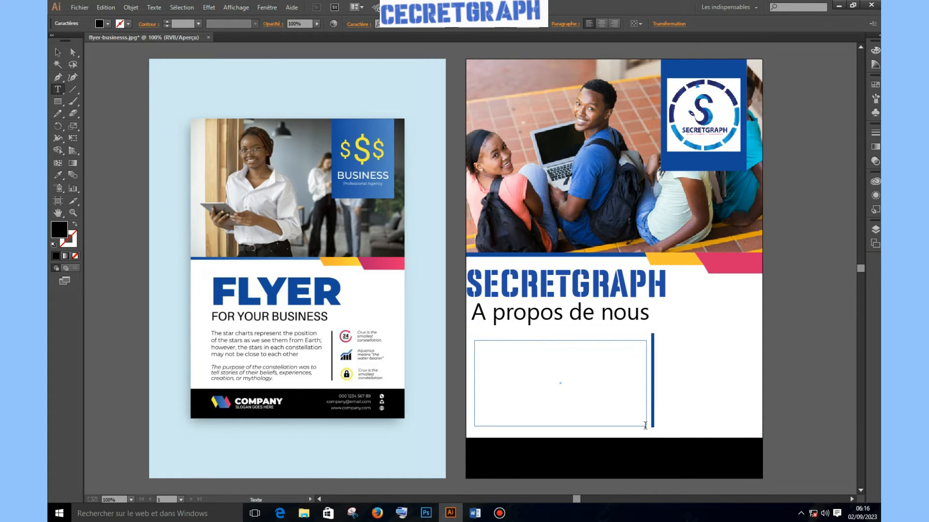
{"action": "key", "text": "Escape"}
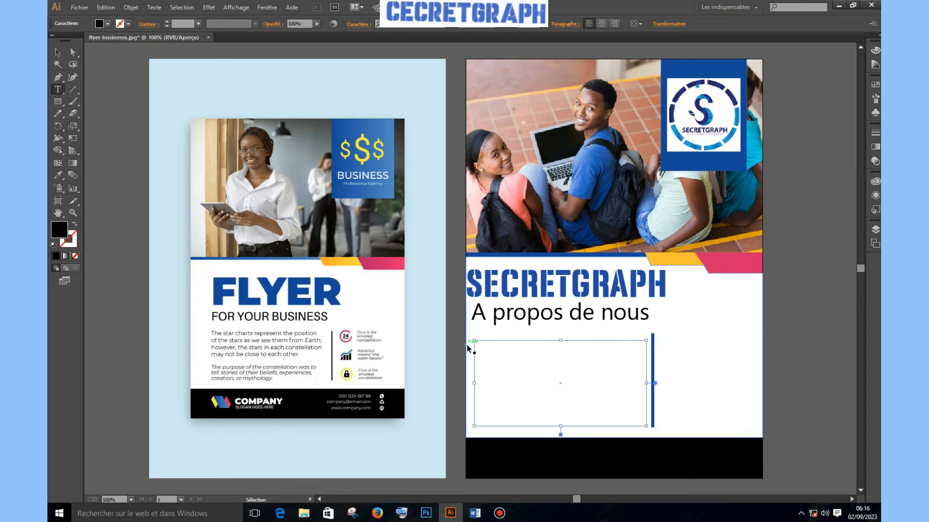
{"action": "left_click", "coordinate": [466, 345]}
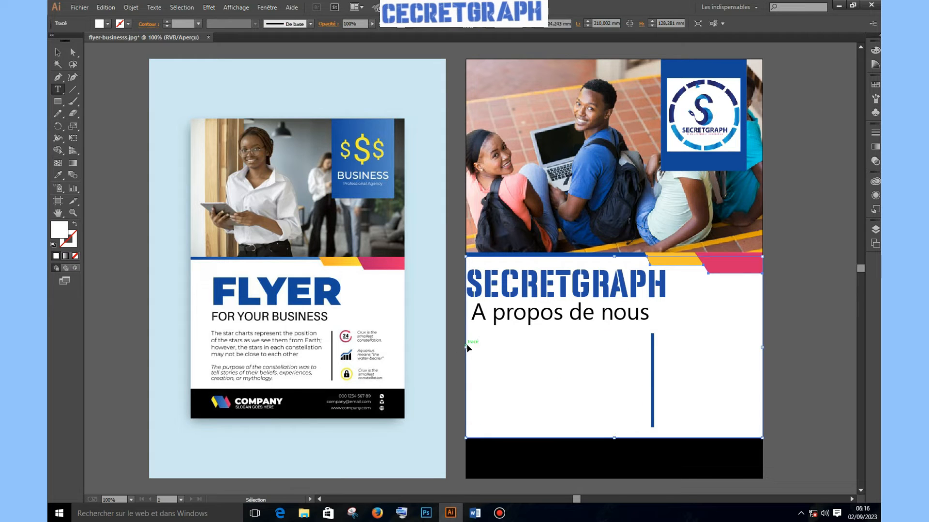
{"action": "left_click", "coordinate": [59, 94]}
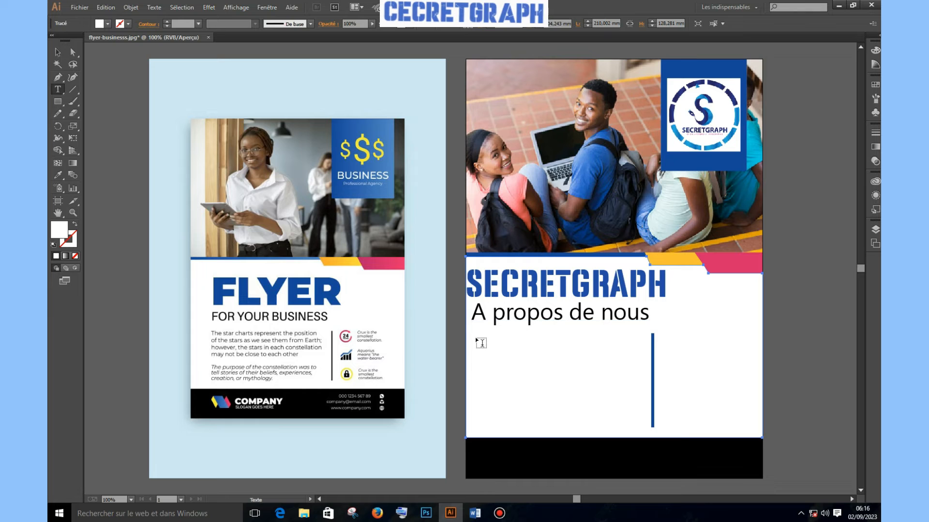
{"action": "left_click_drag", "start_coordinate": [473, 338], "coordinate": [647, 426]}
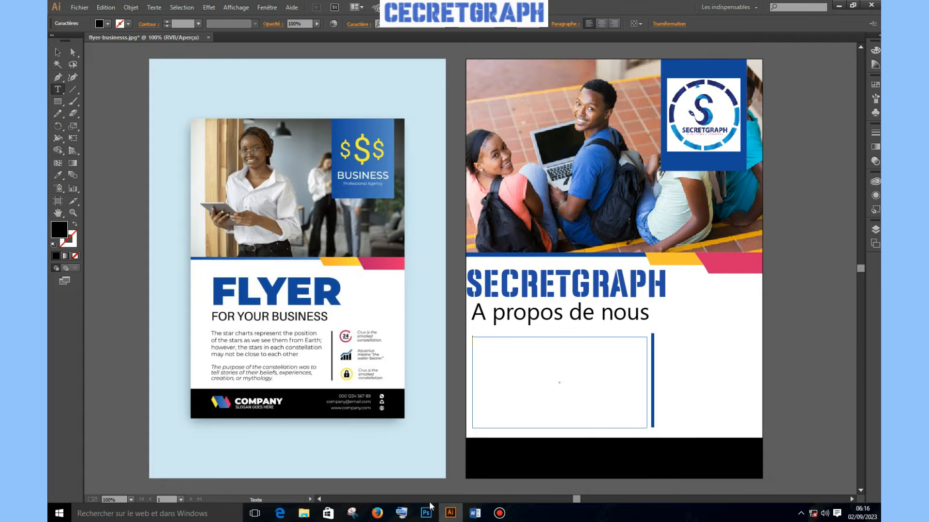
Copy the two descriptive paragraphs from the Word document, then return to Illustrator
{"action": "left_click", "coordinate": [474, 513]}
{"action": "left_click_drag", "start_coordinate": [449, 157], "coordinate": [727, 220]}
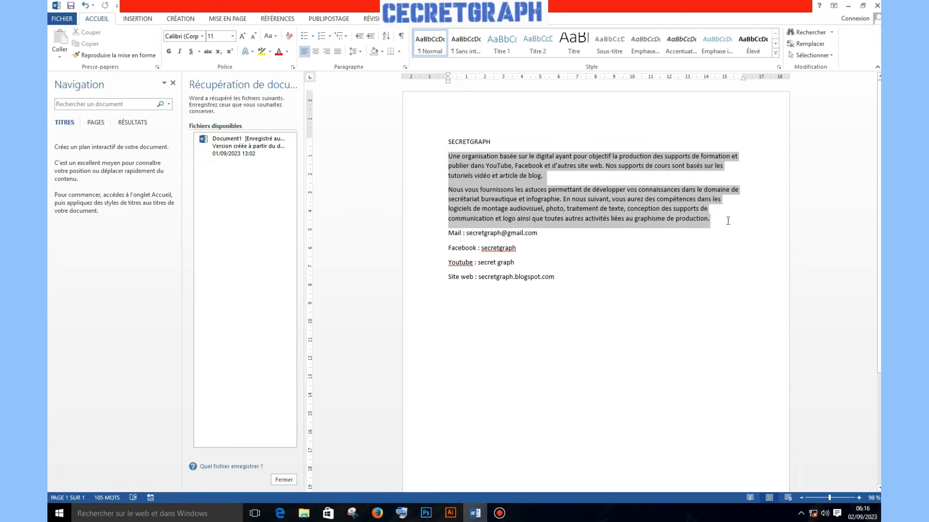
{"action": "right_click", "coordinate": [619, 197]}
{"action": "left_click", "coordinate": [647, 216]}
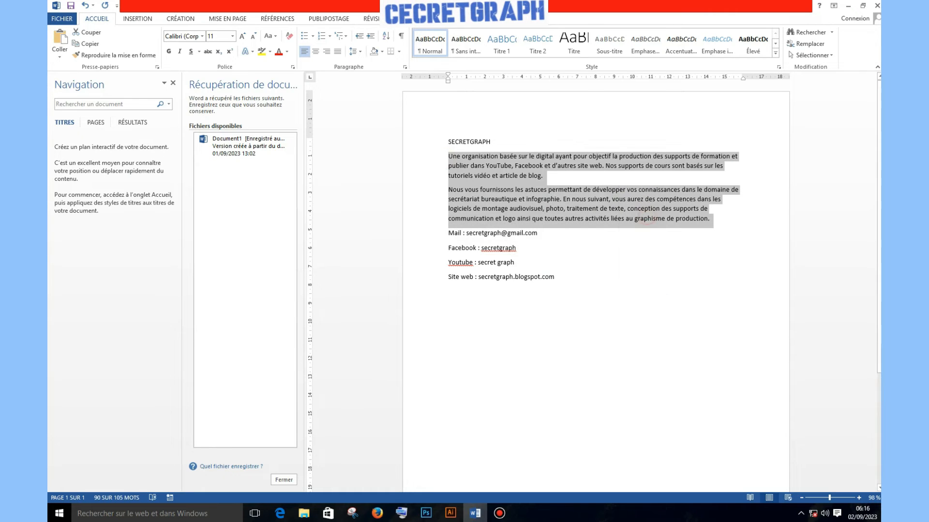
{"action": "left_click", "coordinate": [450, 513]}
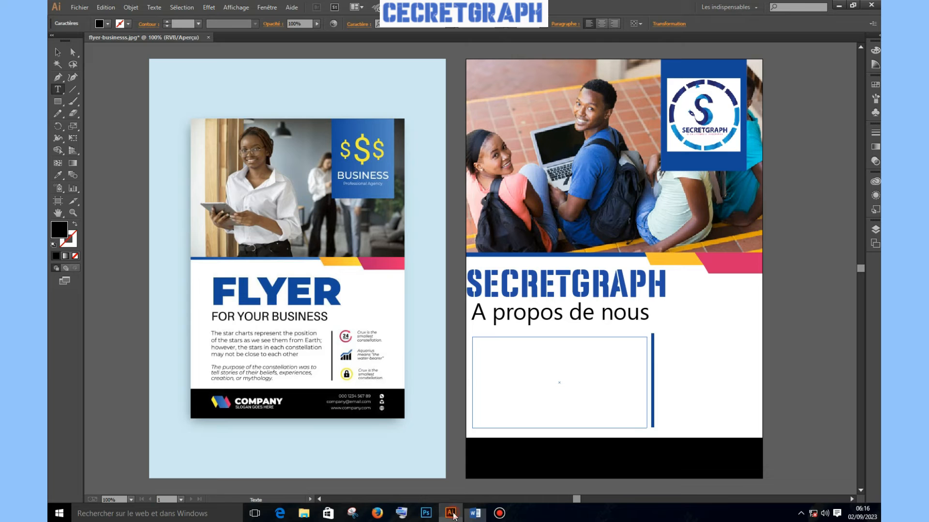
Paste the paragraphs into the frame with a blank line between them and indented first lines
{"action": "left_click", "coordinate": [491, 348]}
{"action": "key", "text": "ctrl+v"}
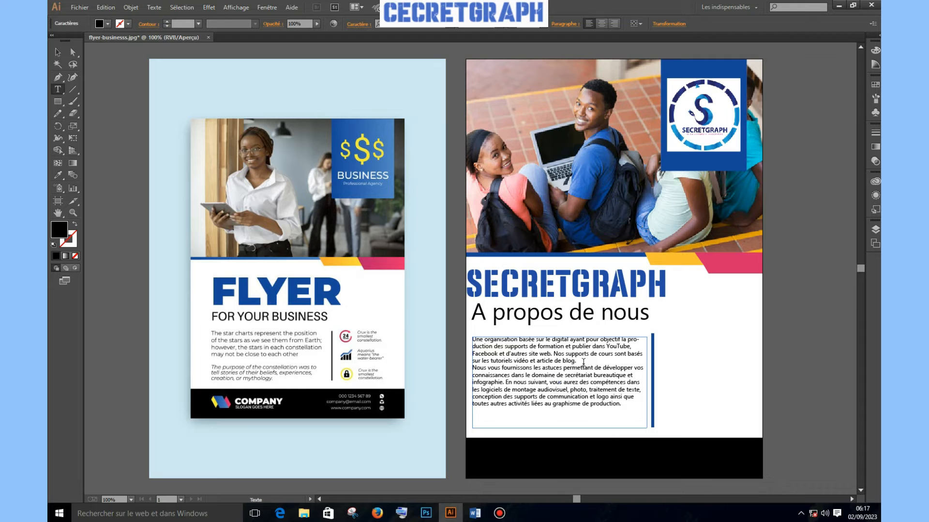
{"action": "key", "text": "Return"}
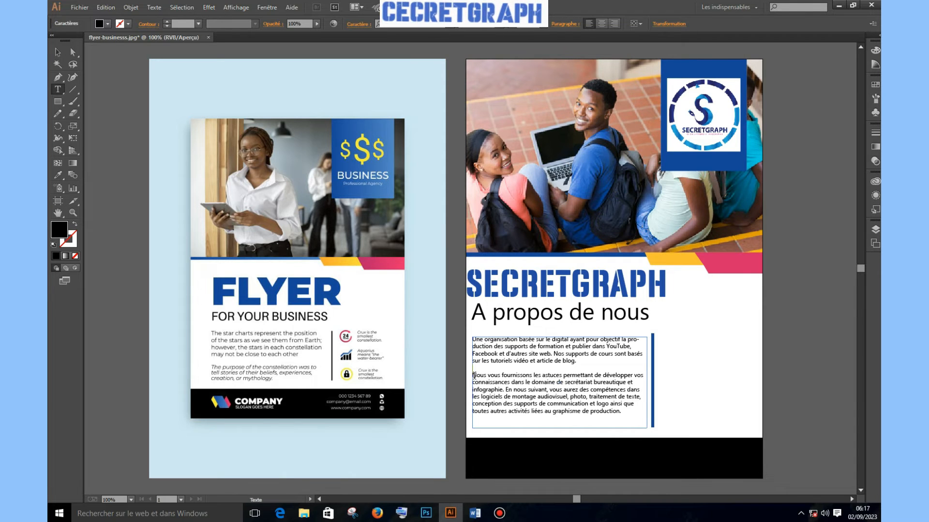
{"action": "key", "text": "Tab"}
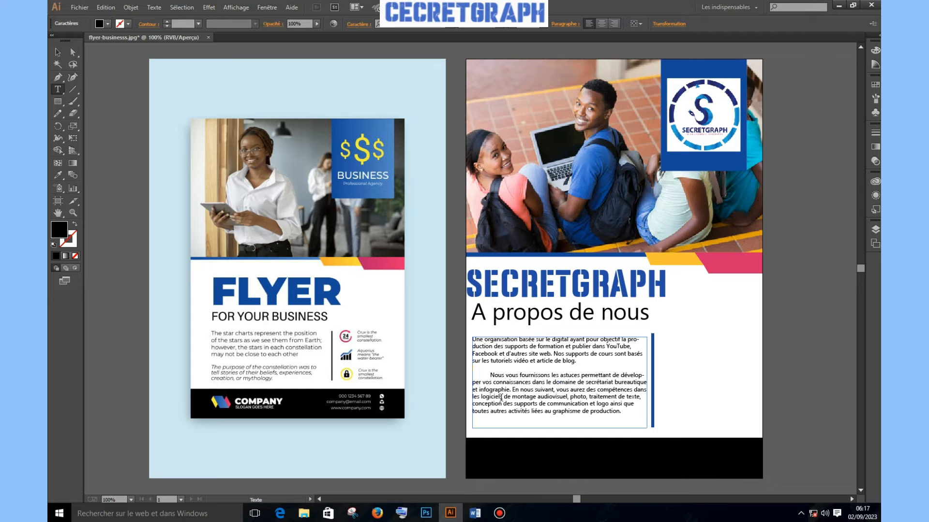
{"action": "key", "text": "Tab"}
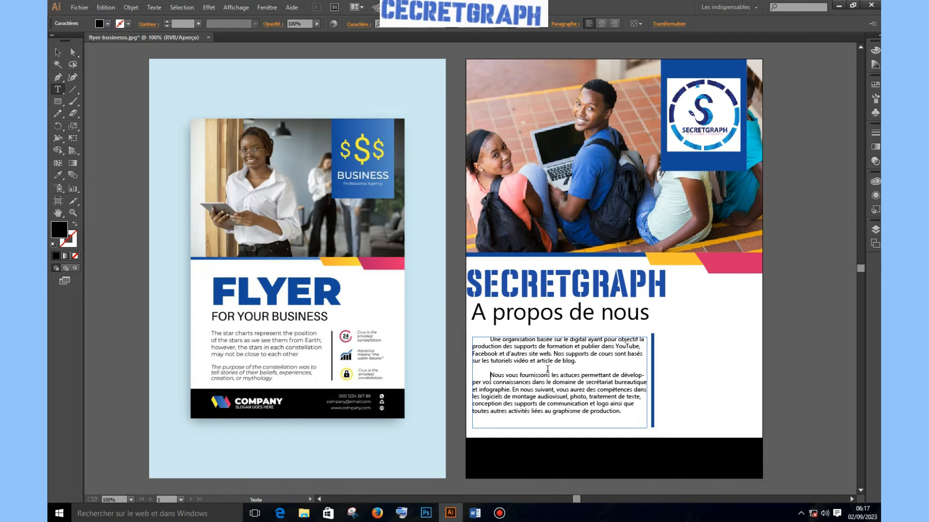
Nudge the about text frame slightly down, then back up into place
{"action": "left_click", "coordinate": [58, 52]}
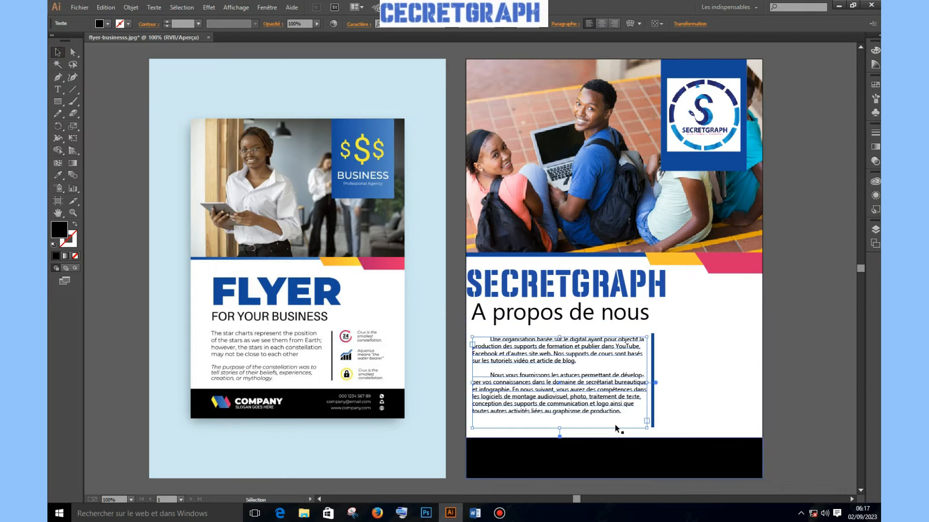
{"action": "key", "text": "Down"}
{"action": "key", "text": "Down"}
{"action": "key", "text": "Down"}
{"action": "key", "text": "Down"}
{"action": "key", "text": "Down"}
{"action": "key", "text": "Down"}
{"action": "key", "text": "Down"}
{"action": "key", "text": "Down"}
{"action": "key", "text": "Down"}
{"action": "key", "text": "Down"}
{"action": "key", "text": "Up"}
{"action": "key", "text": "Up"}
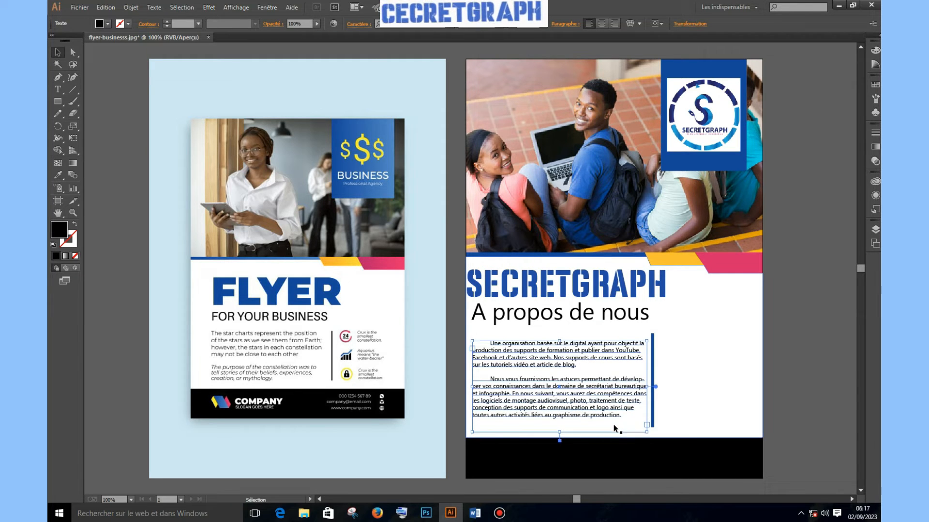
{"action": "left_click", "coordinate": [819, 323]}
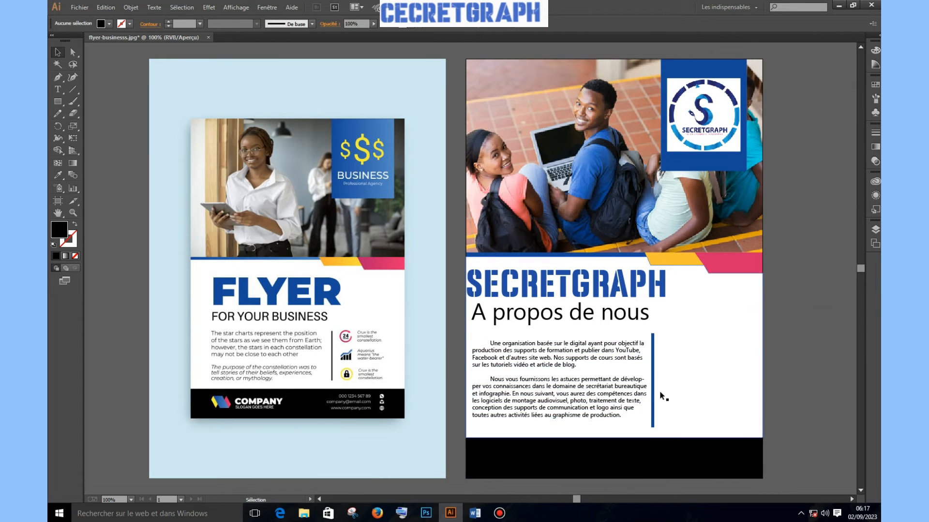
{"action": "scroll", "coordinate": [659, 394], "scroll_direction": "up", "scroll_amount": 2}
{"action": "scroll", "coordinate": [661, 396], "scroll_direction": "down", "scroll_amount": 1}
{"action": "scroll", "coordinate": [660, 397], "scroll_direction": "down", "scroll_amount": 2}
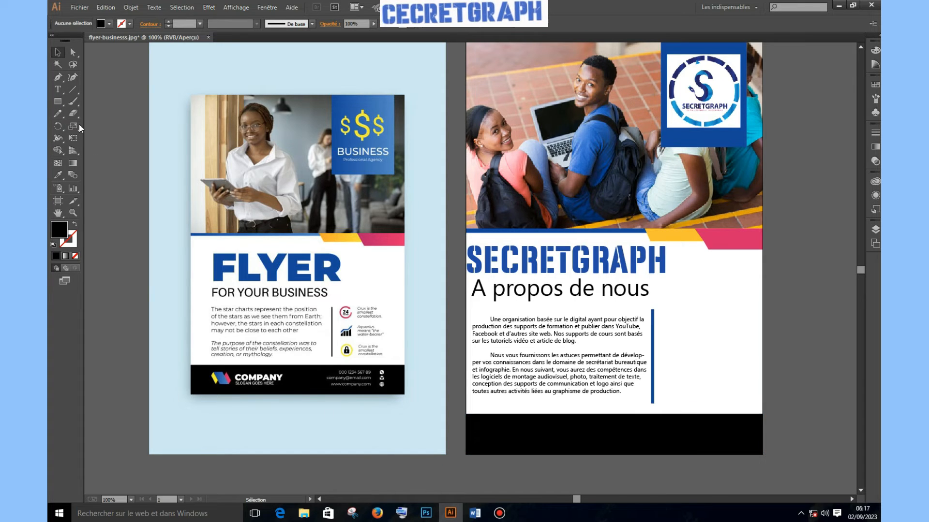
Create an empty point-text object inside the black footer band
{"action": "left_click", "coordinate": [58, 90]}
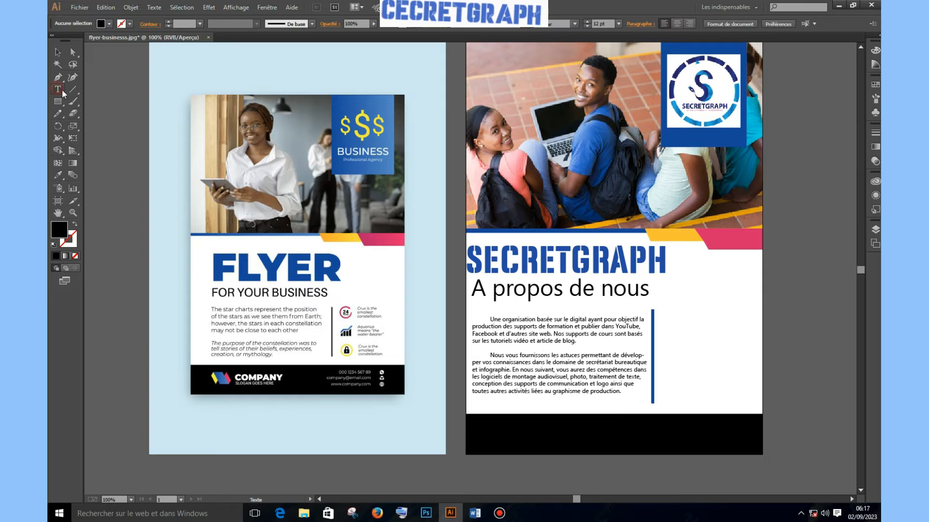
{"action": "left_click", "coordinate": [494, 426]}
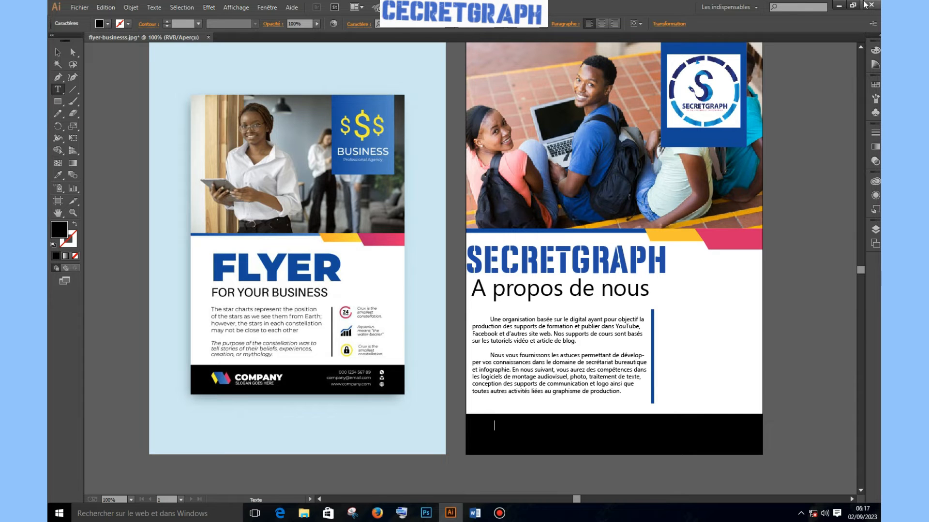
{"action": "scroll", "coordinate": [733, 133], "scroll_direction": "up", "scroll_amount": 2}
{"action": "key", "text": "Escape"}
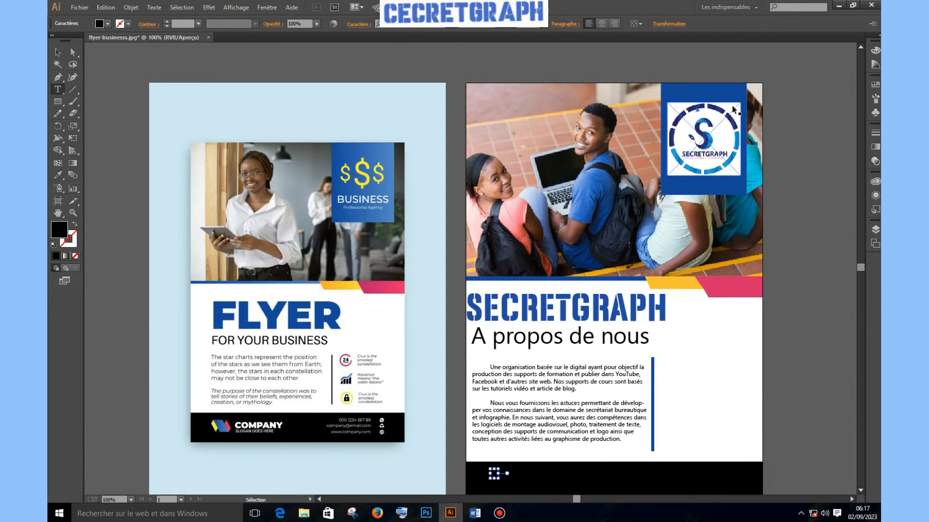
Zoom in to 300% on the footer, then back out to 100%
{"action": "key", "text": "ctrl+plus"}
{"action": "key", "text": "ctrl+plus"}
{"action": "key", "text": "ctrl+plus"}
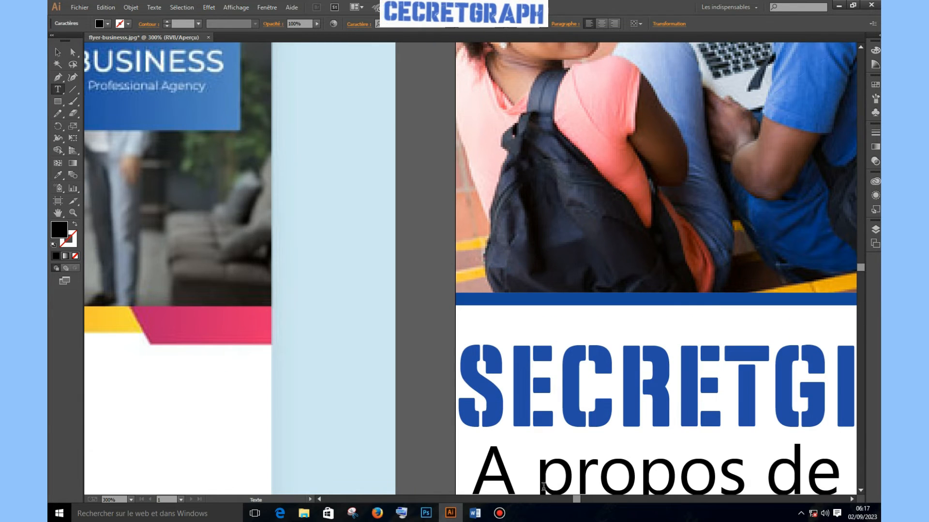
{"action": "left_click_drag", "start_coordinate": [575, 501], "coordinate": [589, 498]}
{"action": "scroll", "coordinate": [605, 412], "scroll_direction": "up", "scroll_amount": 6}
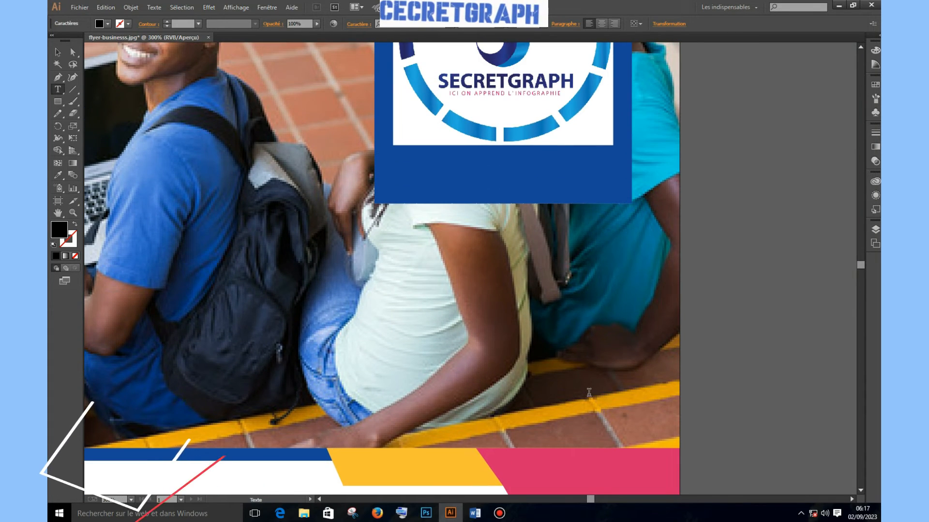
{"action": "scroll", "coordinate": [592, 392], "scroll_direction": "down", "scroll_amount": 4}
{"action": "scroll", "coordinate": [588, 420], "scroll_direction": "up", "scroll_amount": 1}
{"action": "scroll", "coordinate": [586, 484], "scroll_direction": "down", "scroll_amount": 2}
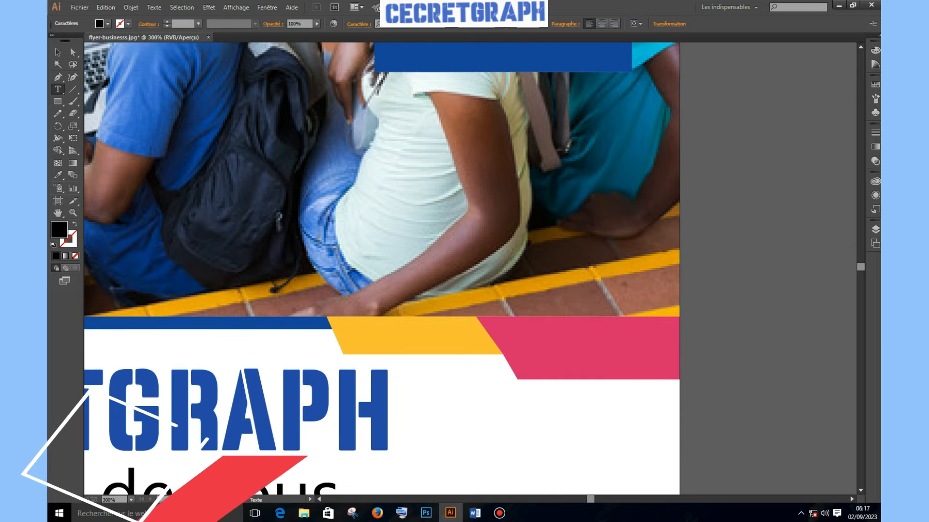
{"action": "left_click_drag", "start_coordinate": [589, 498], "coordinate": [581, 502]}
{"action": "left_click", "coordinate": [581, 501]}
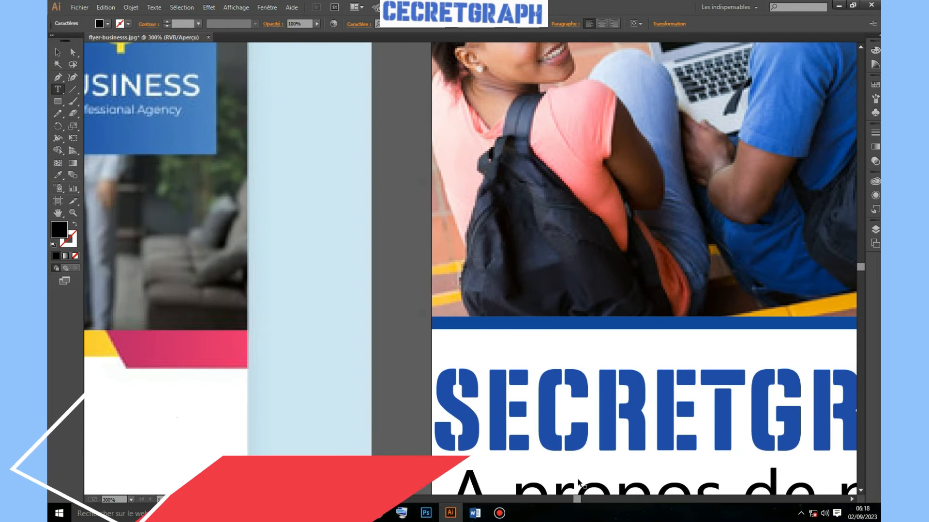
{"action": "key", "text": "ctrl+minus"}
{"action": "key", "text": "ctrl+minus"}
{"action": "key", "text": "ctrl+minus"}
{"action": "key", "text": "ctrl+minus"}
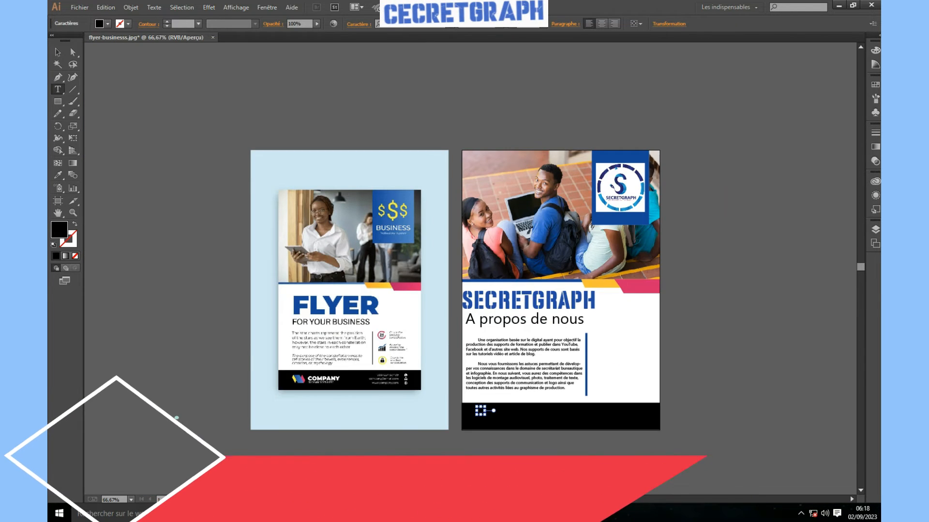
{"action": "key", "text": "ctrl+plus"}
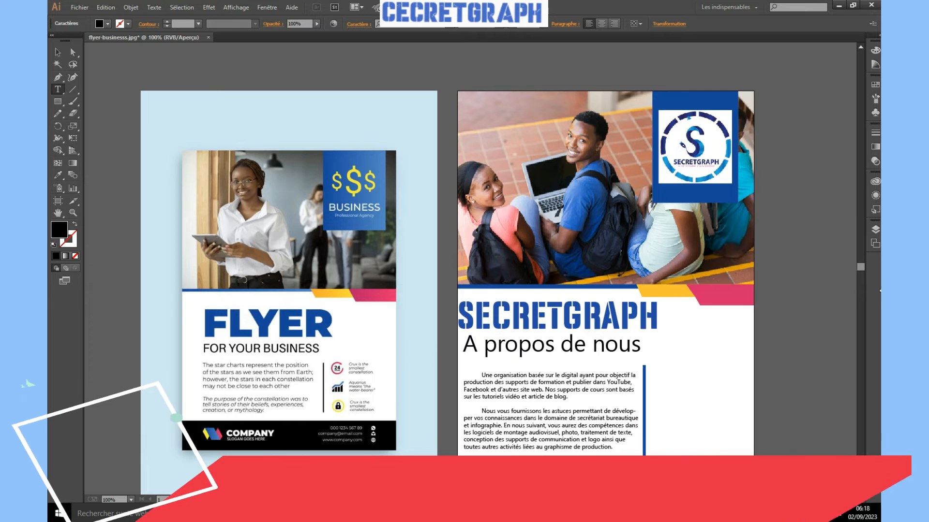
{"action": "scroll", "coordinate": [486, 409], "scroll_direction": "down", "scroll_amount": 3}
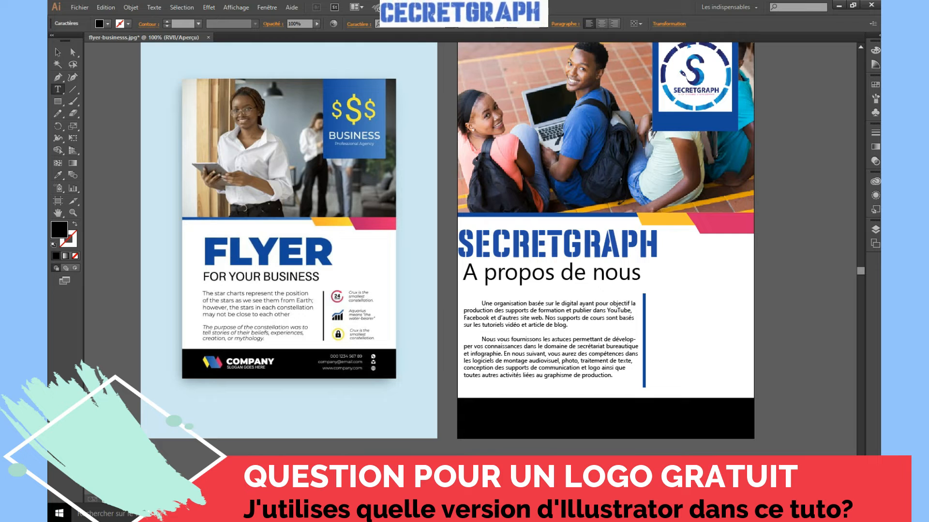
Make the footer text white and set it in Bold
{"action": "key", "text": "ctrl+a"}
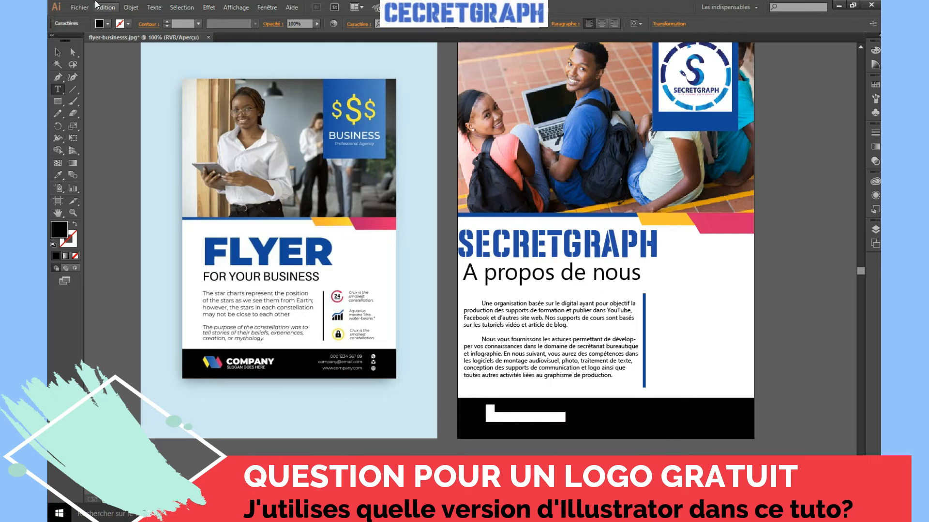
{"action": "double_click", "coordinate": [60, 228]}
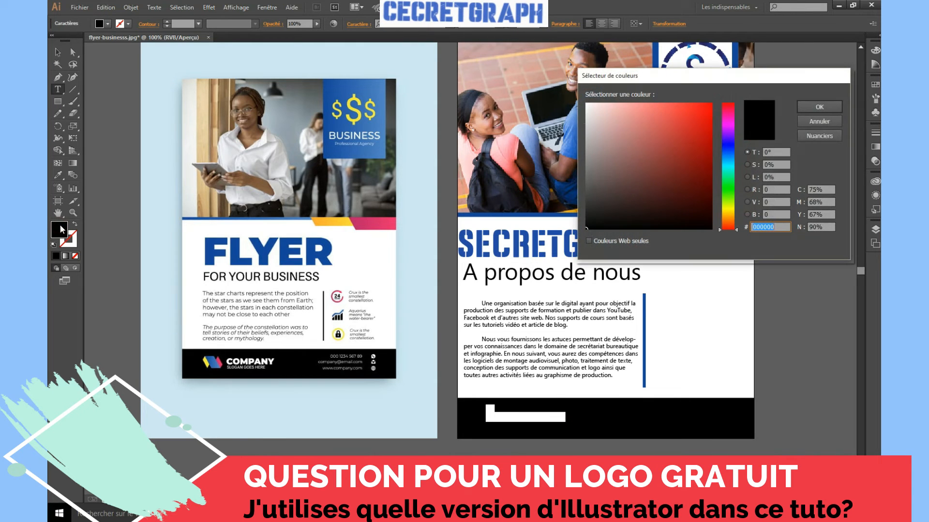
{"action": "left_click", "coordinate": [839, 108]}
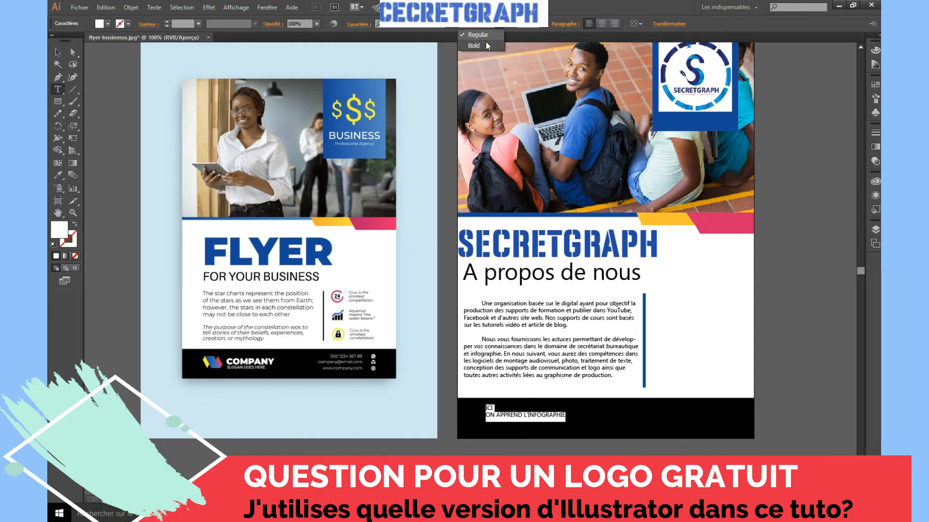
{"action": "left_click", "coordinate": [487, 45]}
{"action": "left_click", "coordinate": [540, 416]}
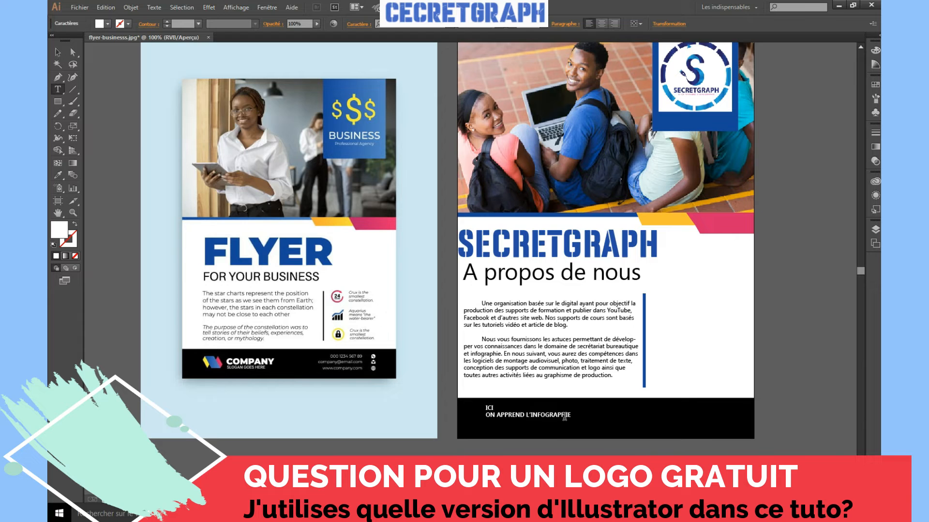
Enlarge the footer text box and shift it slightly left in the black band
{"action": "left_click", "coordinate": [568, 420], "text": "ctrl"}
{"action": "left_click_drag", "start_coordinate": [581, 424], "coordinate": [601, 448]}
{"action": "key", "text": "ctrl+shift+a"}
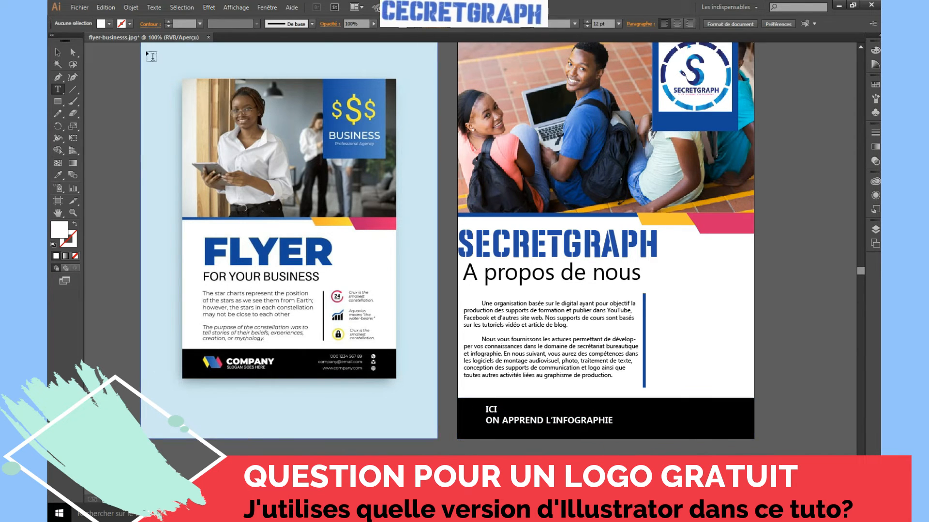
{"action": "left_click", "coordinate": [58, 52]}
{"action": "left_click_drag", "start_coordinate": [551, 424], "coordinate": [534, 427]}
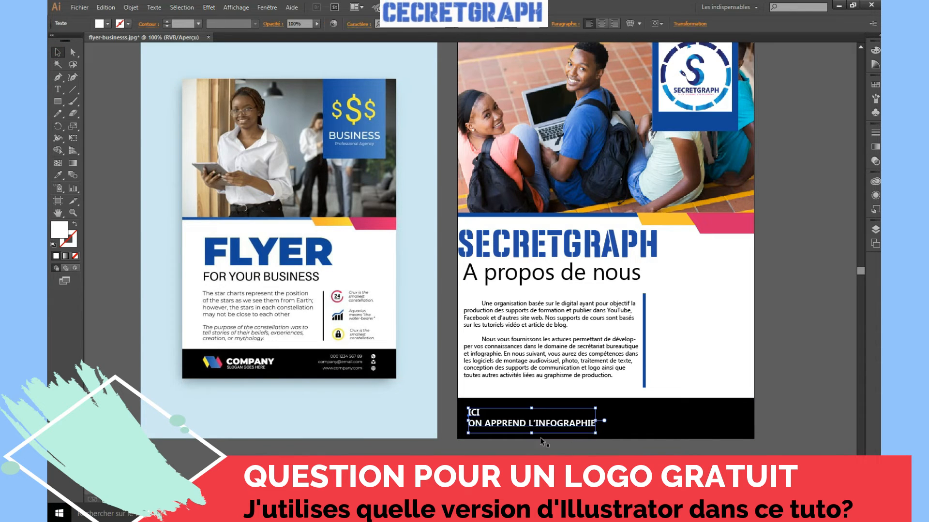
{"action": "left_click", "coordinate": [574, 449]}
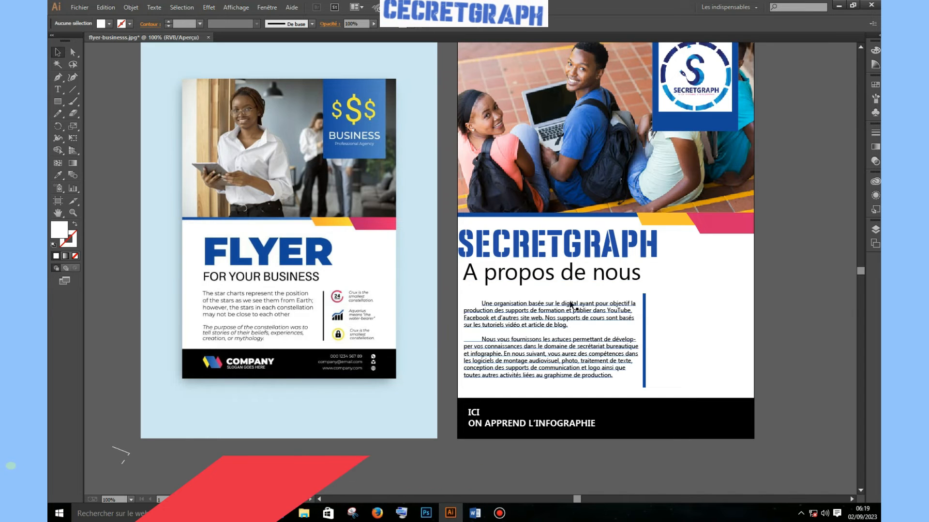
Drag youtube_PNG13, the Facebook and the WWW logo files from Images > tuto onto the canvas
{"action": "left_click", "coordinate": [301, 513]}
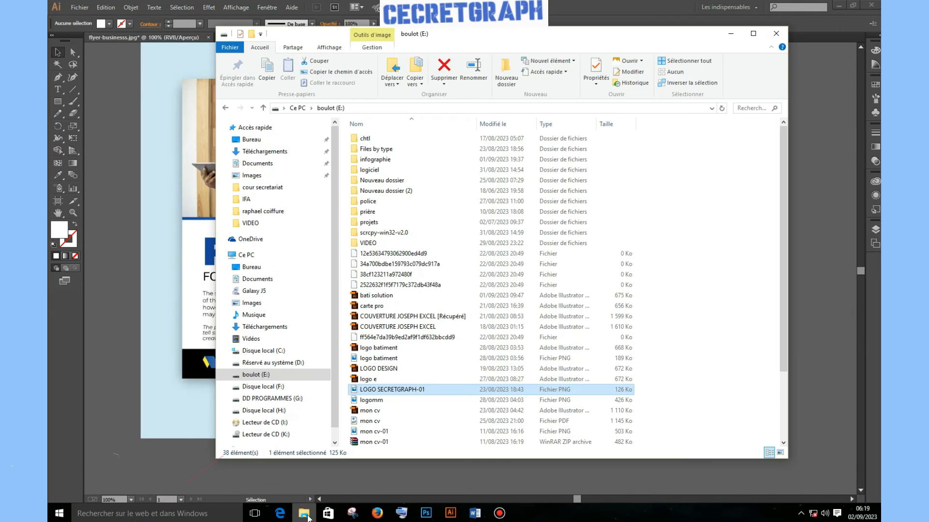
{"action": "left_click", "coordinate": [262, 177]}
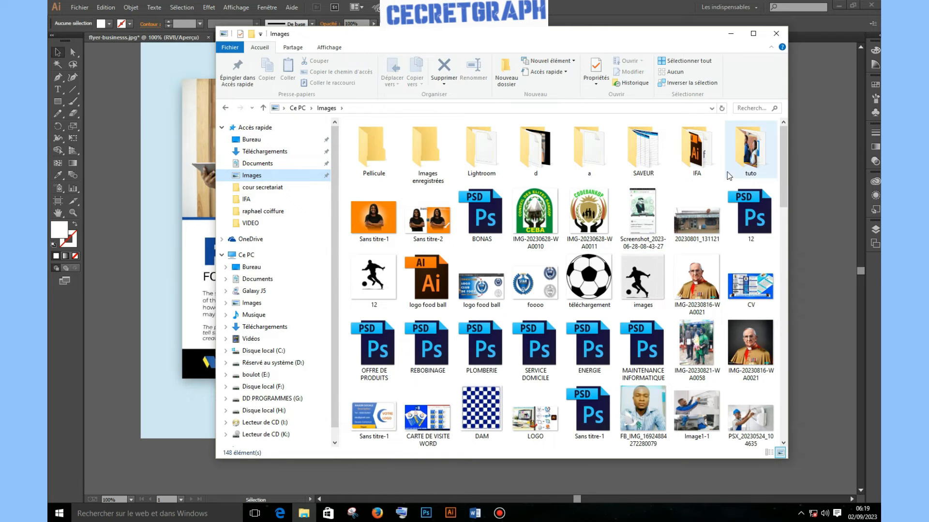
{"action": "left_click", "coordinate": [758, 156]}
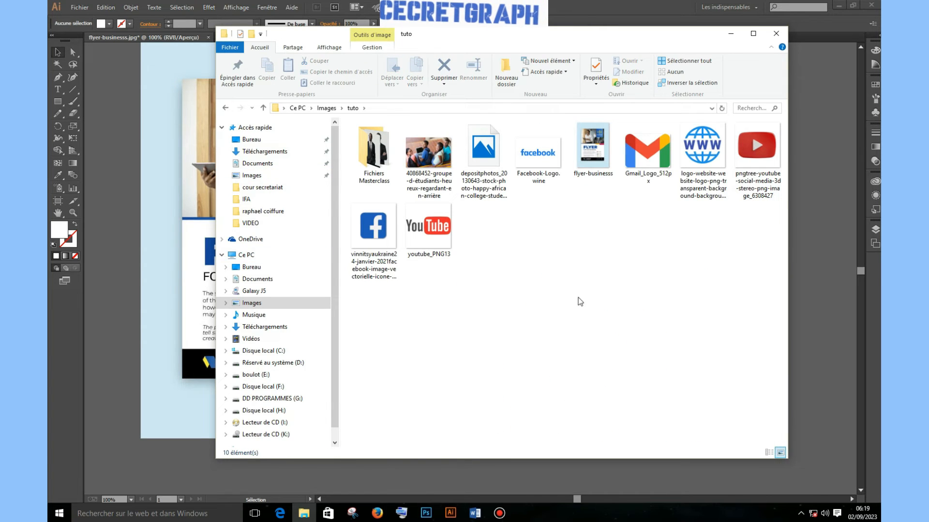
{"action": "left_click", "coordinate": [422, 235]}
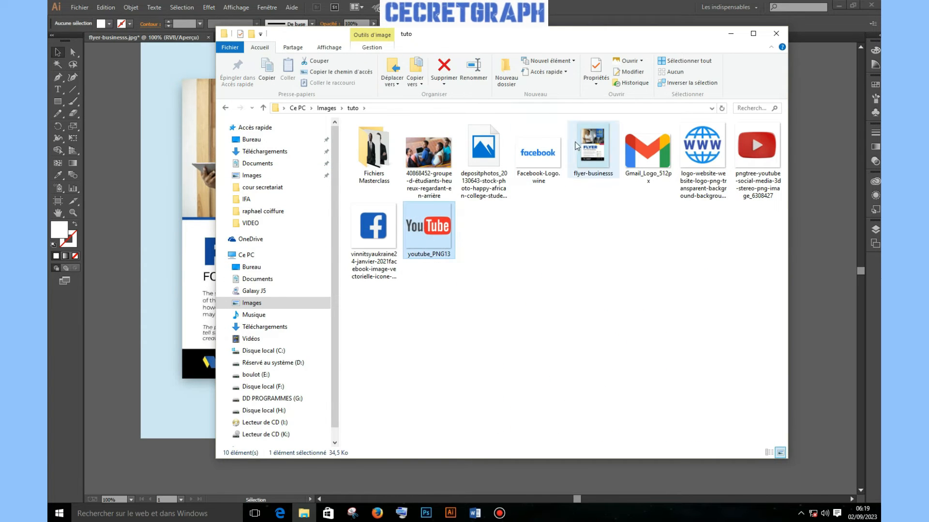
{"action": "left_click", "coordinate": [538, 153], "text": "ctrl"}
{"action": "left_click", "coordinate": [706, 160], "text": "ctrl"}
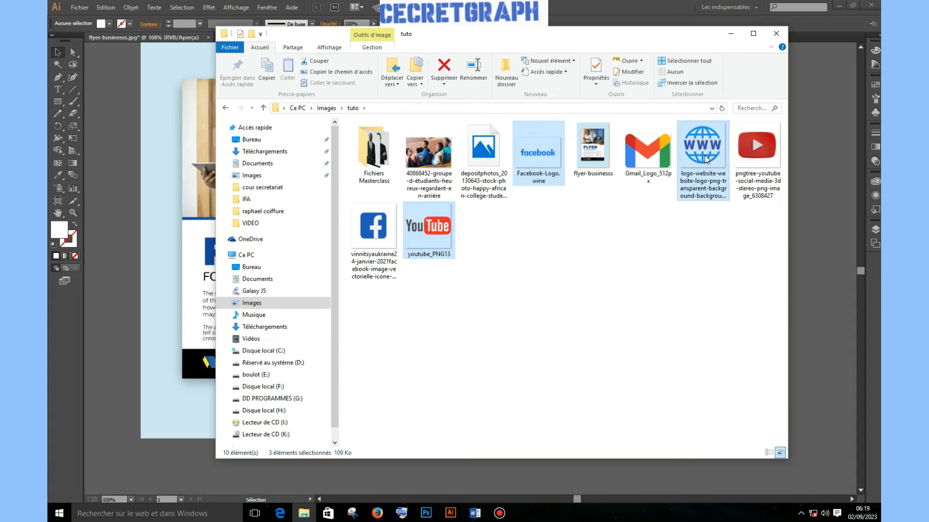
{"action": "left_click_drag", "start_coordinate": [705, 155], "coordinate": [133, 311]}
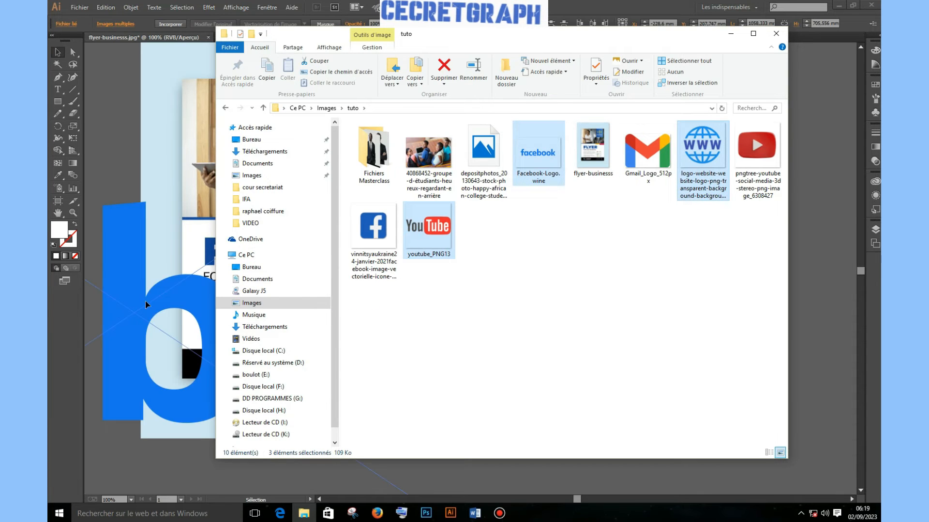
{"action": "left_click", "coordinate": [731, 35]}
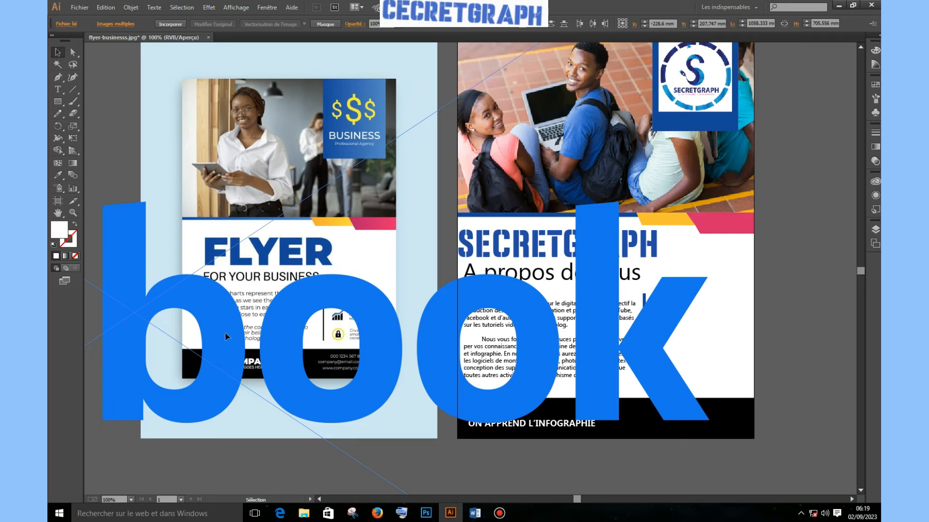
Pull the overlapping logos apart and scale the Facebook and YouTube images down
{"action": "left_click_drag", "start_coordinate": [208, 321], "coordinate": [489, 380]}
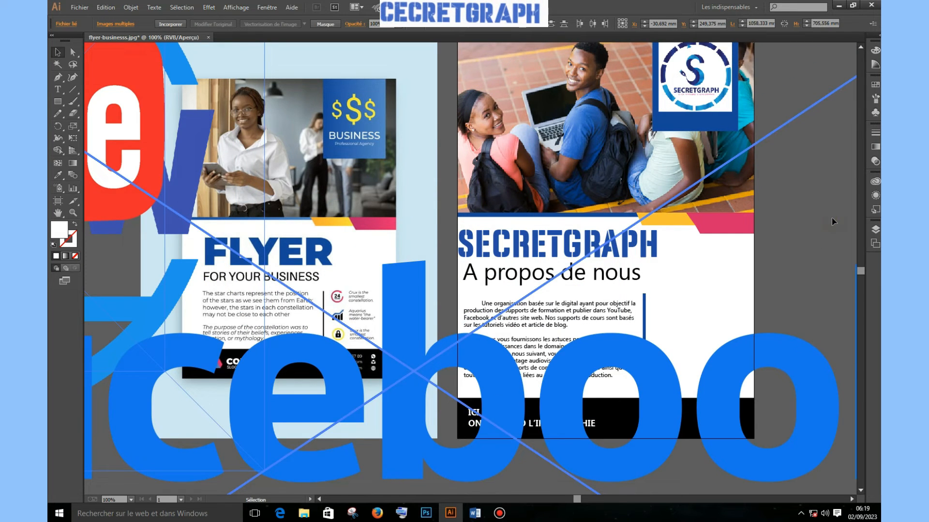
{"action": "key", "text": "ctrl+minus"}
{"action": "key", "text": "ctrl+minus"}
{"action": "key", "text": "ctrl+minus"}
{"action": "key", "text": "ctrl+minus"}
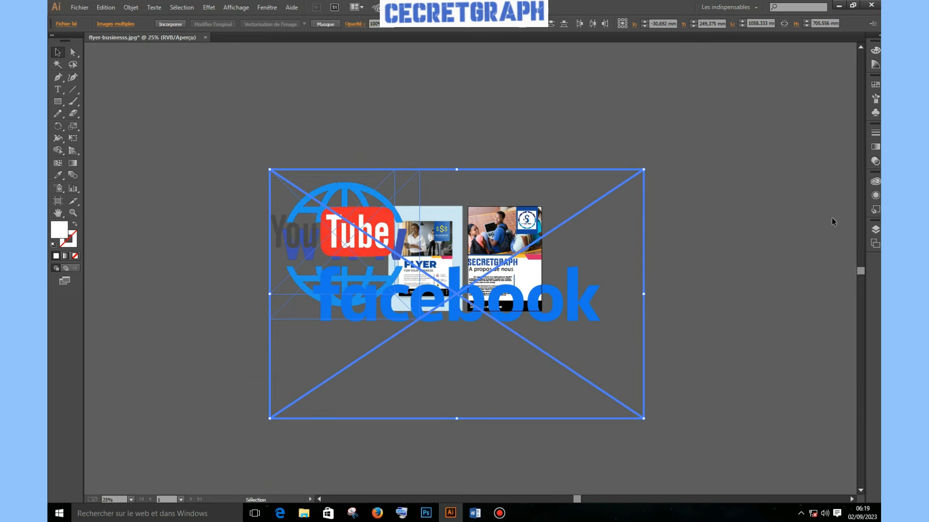
{"action": "left_click", "coordinate": [641, 125]}
{"action": "left_click_drag", "start_coordinate": [453, 317], "coordinate": [599, 268]}
{"action": "left_click_drag", "start_coordinate": [434, 138], "coordinate": [514, 260]}
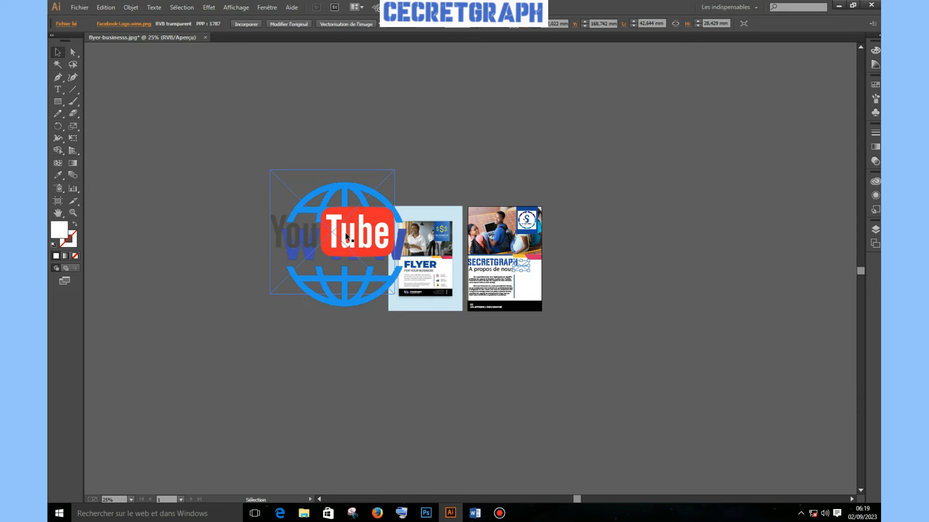
{"action": "left_click_drag", "start_coordinate": [356, 226], "coordinate": [717, 265]}
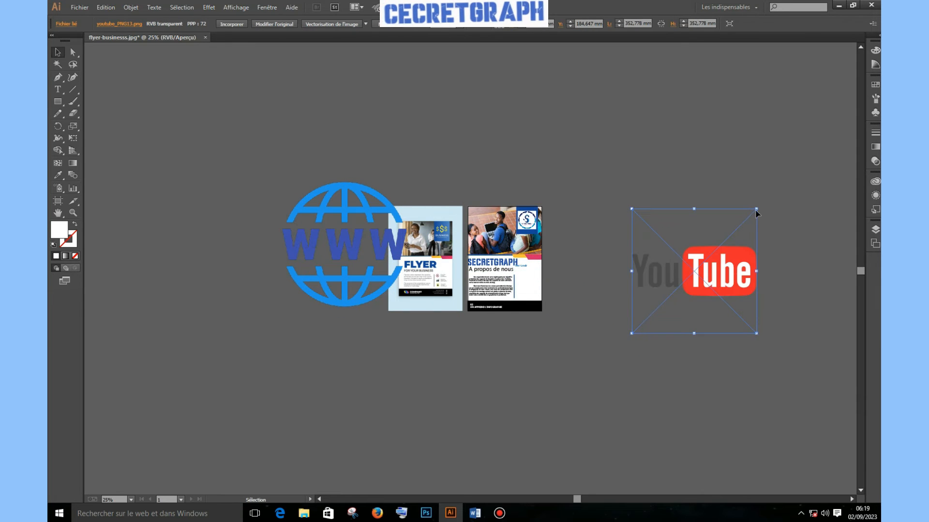
{"action": "left_click_drag", "start_coordinate": [756, 210], "coordinate": [528, 285]}
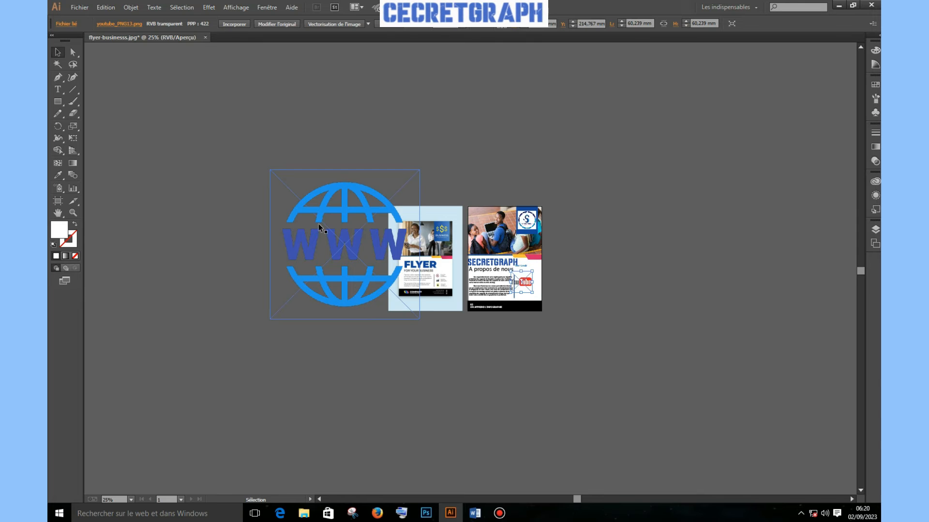
Shrink the WWW globe image in two passes, zooming in on the flyer
{"action": "left_click", "coordinate": [335, 203]}
{"action": "left_click_drag", "start_coordinate": [270, 171], "coordinate": [552, 259]}
{"action": "key", "text": "ctrl+plus"}
{"action": "key", "text": "ctrl+plus"}
{"action": "key", "text": "ctrl+plus"}
{"action": "key", "text": "ctrl+plus"}
{"action": "key", "text": "ctrl+plus"}
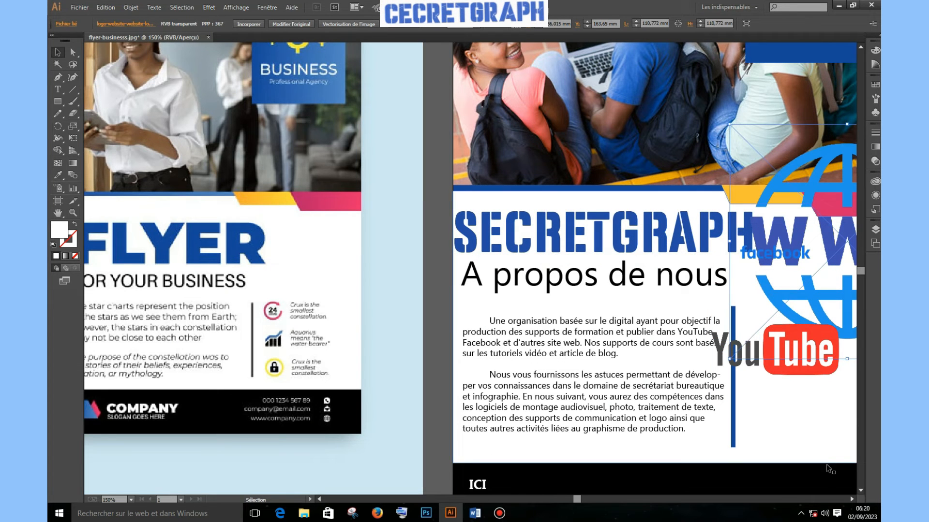
{"action": "left_click_drag", "start_coordinate": [848, 500], "coordinate": [848, 500]}
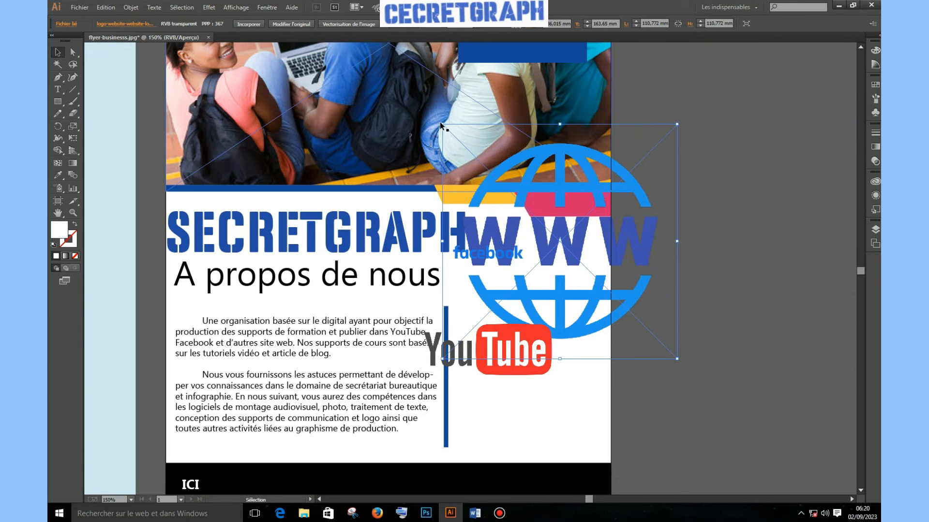
{"action": "left_click_drag", "start_coordinate": [442, 125], "coordinate": [722, 244]}
Stack YouTube, Facebook and the WWW globe in a column beside the blue line
{"action": "left_click_drag", "start_coordinate": [505, 260], "coordinate": [739, 377]}
{"action": "left_click_drag", "start_coordinate": [533, 345], "coordinate": [559, 309]}
{"action": "left_click_drag", "start_coordinate": [579, 253], "coordinate": [549, 278]}
{"action": "left_click_drag", "start_coordinate": [532, 315], "coordinate": [526, 327]}
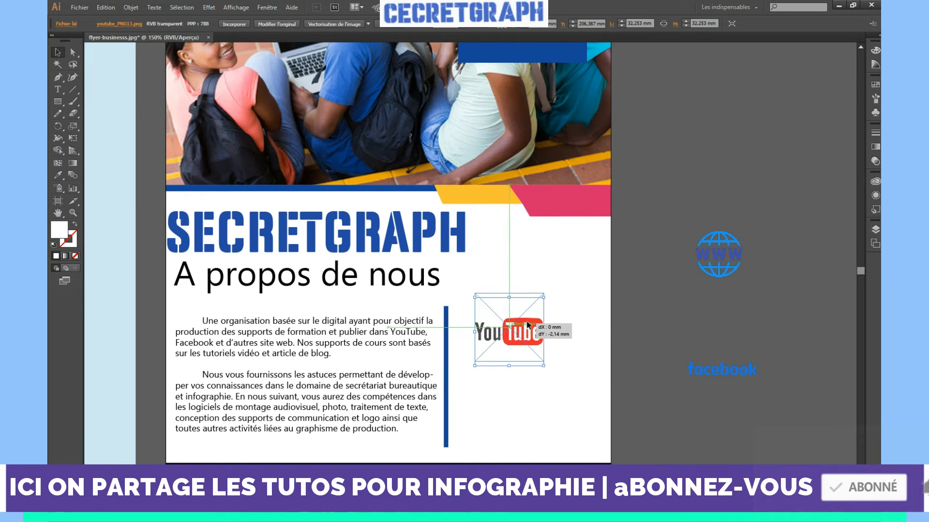
{"action": "left_click", "coordinate": [806, 300]}
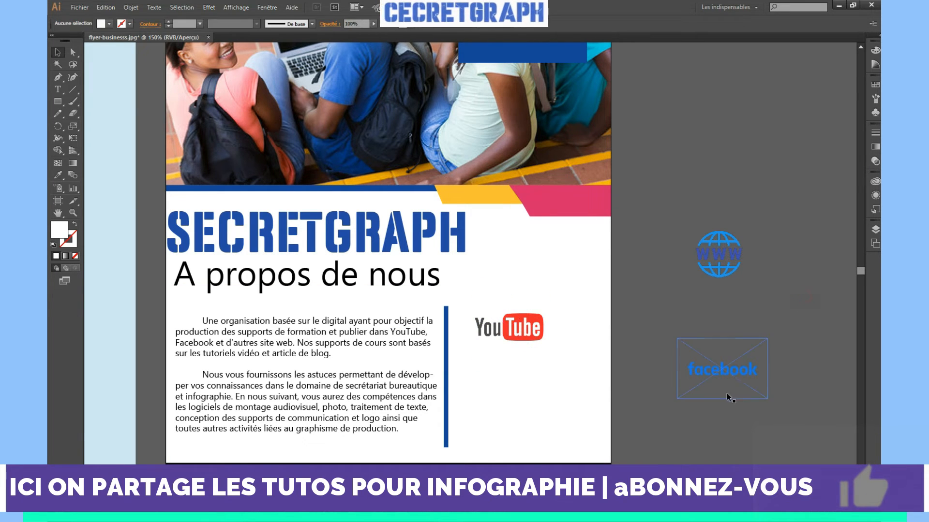
{"action": "left_click_drag", "start_coordinate": [733, 375], "coordinate": [526, 370]}
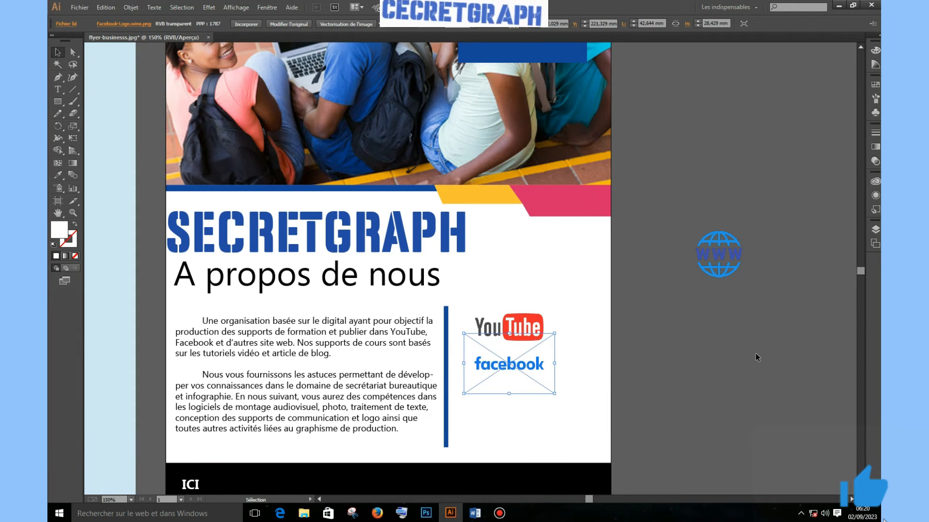
{"action": "left_click_drag", "start_coordinate": [731, 256], "coordinate": [512, 411]}
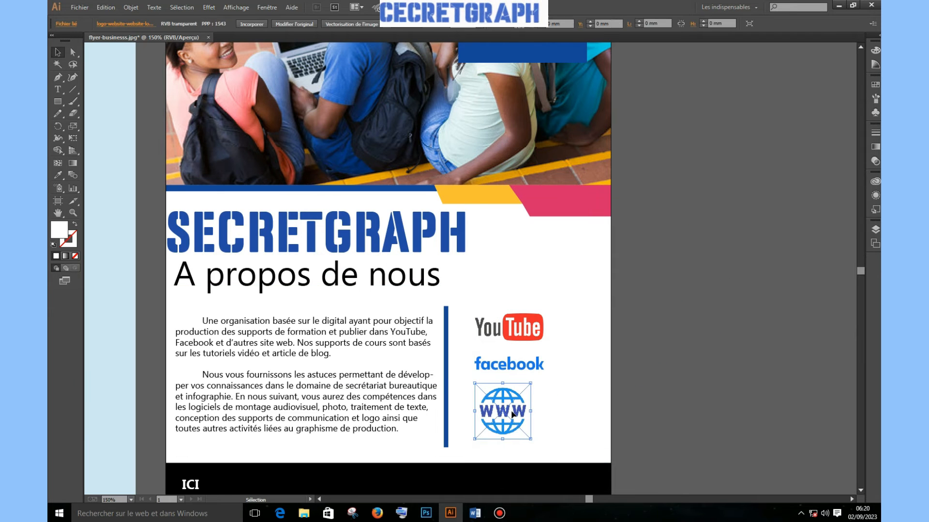
{"action": "left_click", "coordinate": [687, 406]}
{"action": "key", "text": "ctrl+minus"}
{"action": "key", "text": "ctrl+minus"}
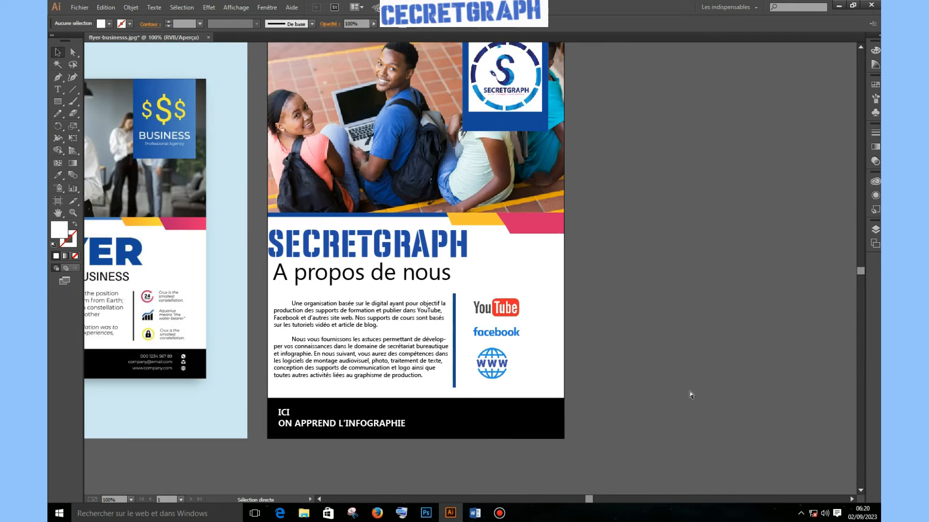
Select all three social logos and scale them down together
{"action": "key", "text": "ctrl+plus"}
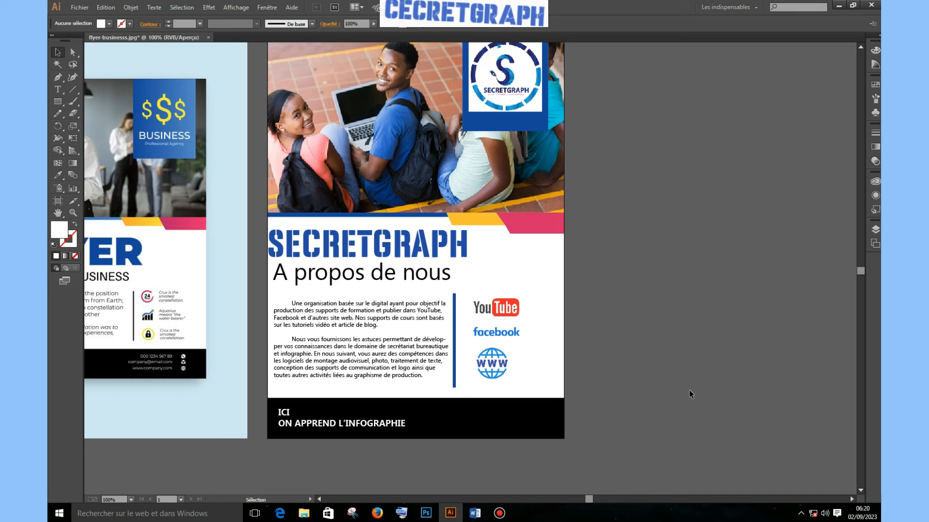
{"action": "left_click", "coordinate": [496, 309]}
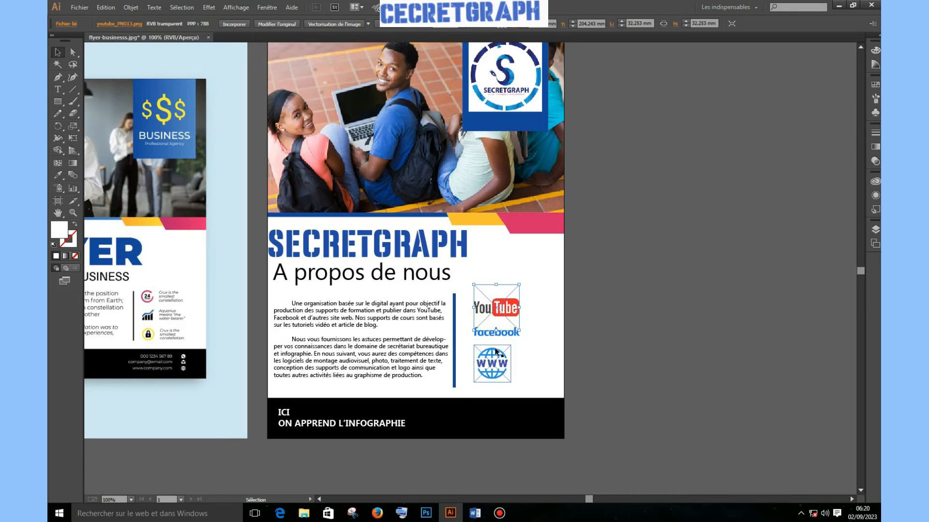
{"action": "left_click", "coordinate": [500, 340], "text": "shift"}
{"action": "left_click", "coordinate": [492, 365], "text": "shift"}
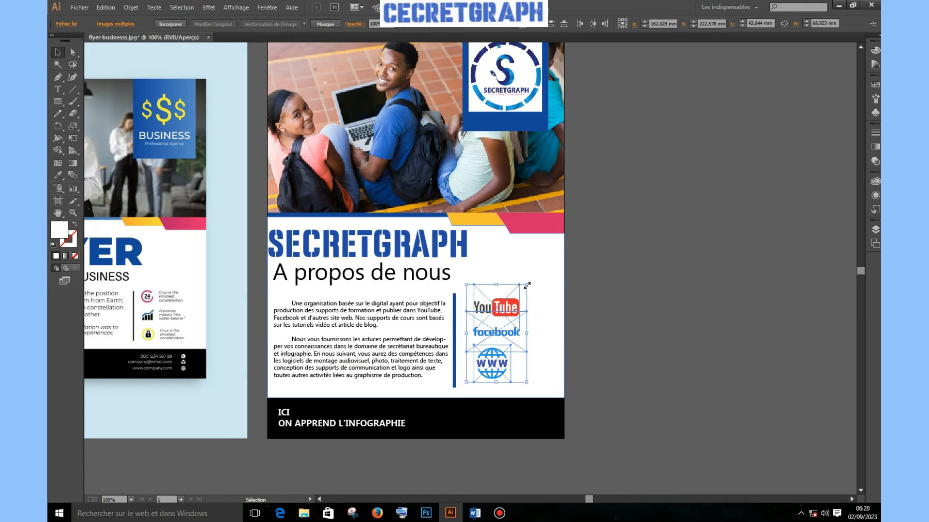
{"action": "left_click_drag", "start_coordinate": [526, 285], "coordinate": [514, 303]}
{"action": "left_click", "coordinate": [624, 304]}
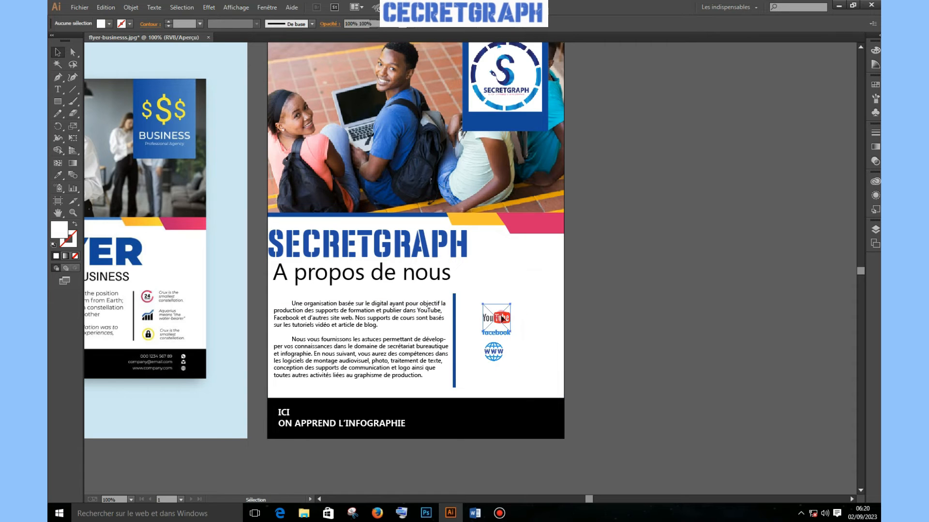
Even the spacing by nudging YouTube up two steps and the globe down one
{"action": "left_click", "coordinate": [503, 319]}
{"action": "key", "text": "Up"}
{"action": "key", "text": "Up"}
{"action": "key", "text": "Up"}
{"action": "key", "text": "Up"}
{"action": "key", "text": "Up"}
{"action": "key", "text": "Up"}
{"action": "key", "text": "Up"}
{"action": "key", "text": "Up"}
{"action": "key", "text": "Up"}
{"action": "key", "text": "Up"}
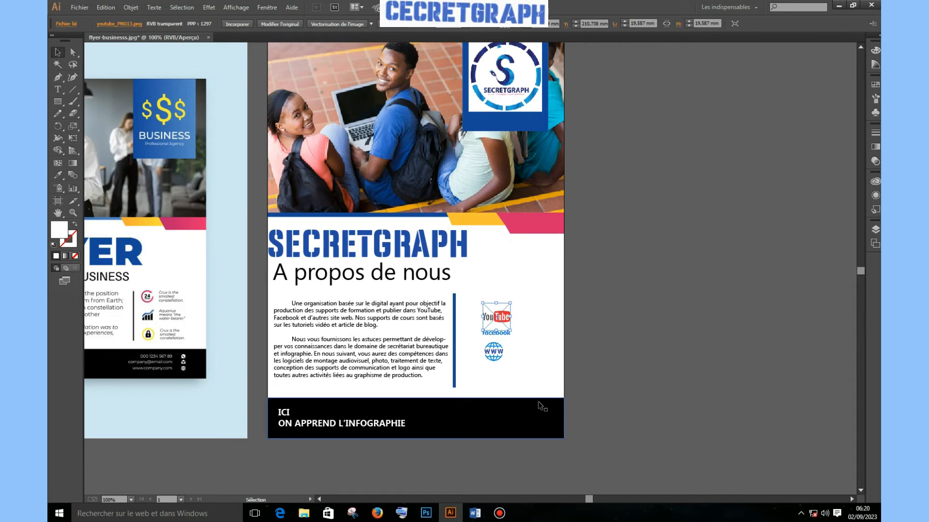
{"action": "key", "text": "Up"}
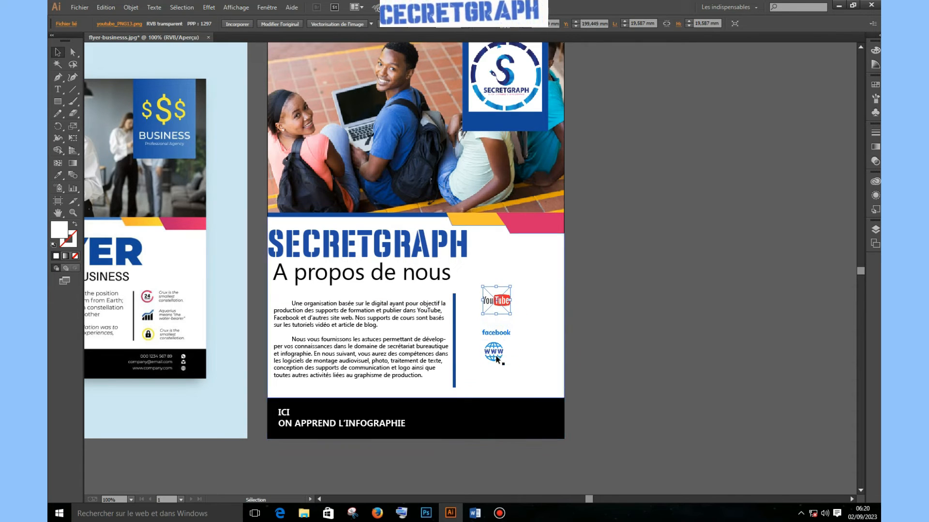
{"action": "left_click", "coordinate": [493, 353]}
{"action": "key", "text": "Down"}
{"action": "key", "text": "Down"}
{"action": "key", "text": "Down"}
{"action": "key", "text": "Down"}
{"action": "key", "text": "Down"}
{"action": "key", "text": "Down"}
{"action": "key", "text": "Down"}
{"action": "left_click", "coordinate": [702, 329]}
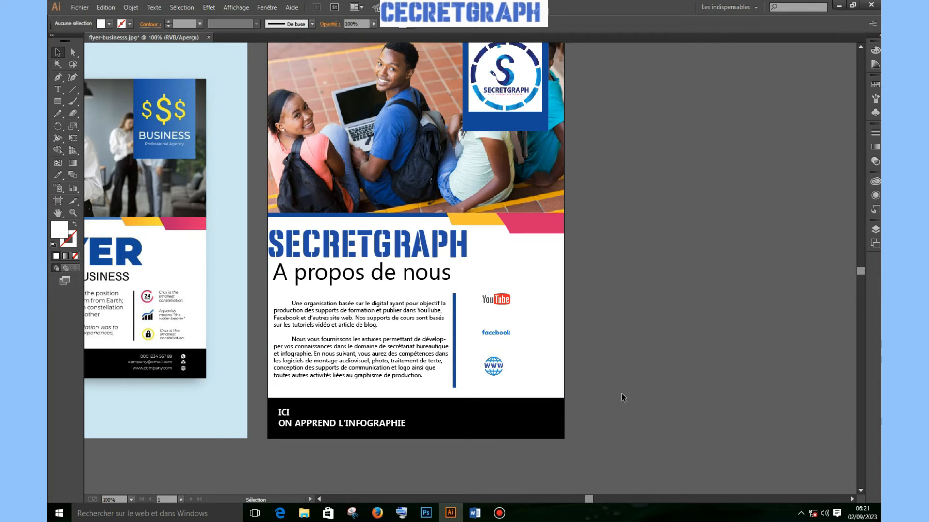
{"action": "scroll", "coordinate": [616, 387], "scroll_direction": "up", "scroll_amount": 2}
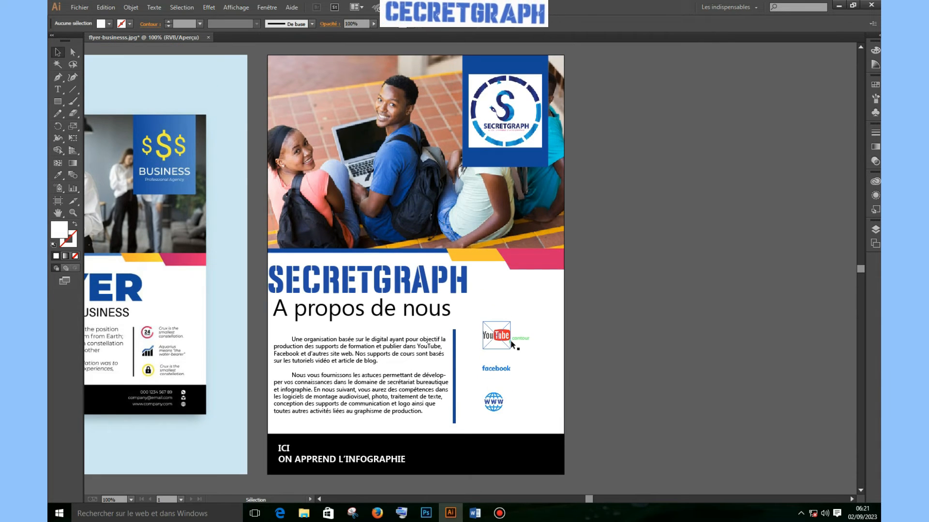
{"action": "scroll", "coordinate": [535, 390], "scroll_direction": "down", "scroll_amount": 5}
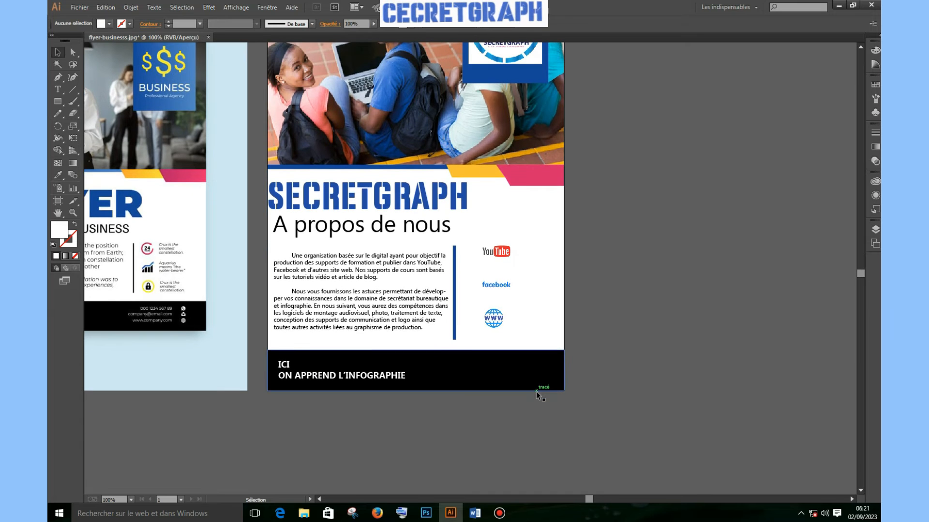
Raise the top edge of the black footer band to make it slightly taller
{"action": "left_click", "coordinate": [491, 353]}
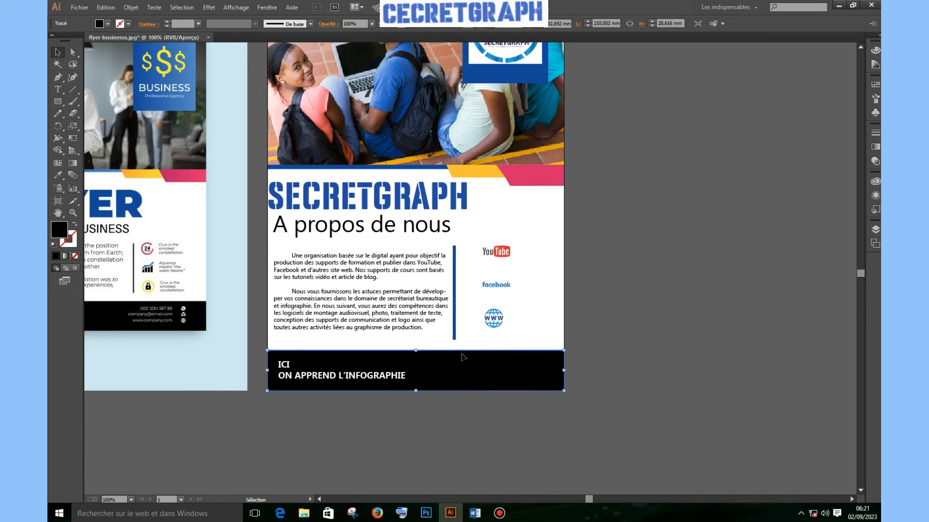
{"action": "left_click_drag", "start_coordinate": [415, 353], "coordinate": [415, 345]}
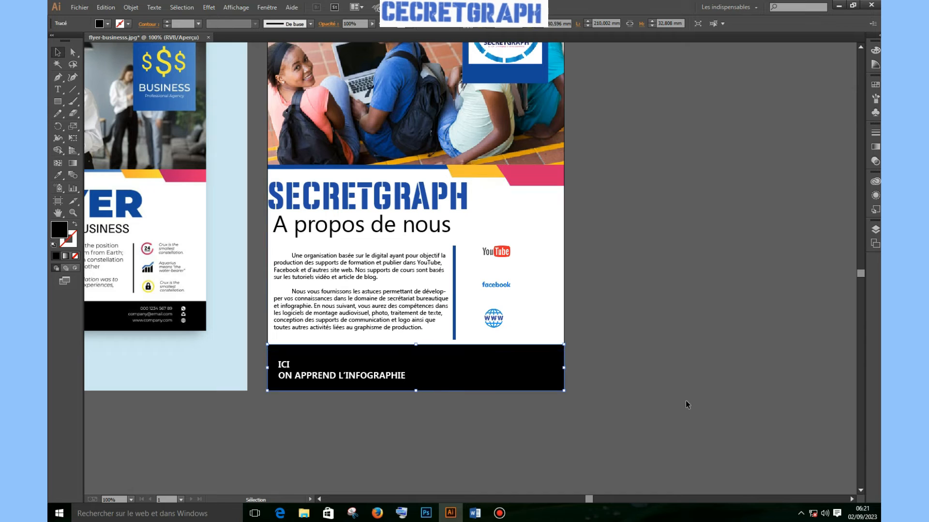
{"action": "left_click", "coordinate": [696, 366]}
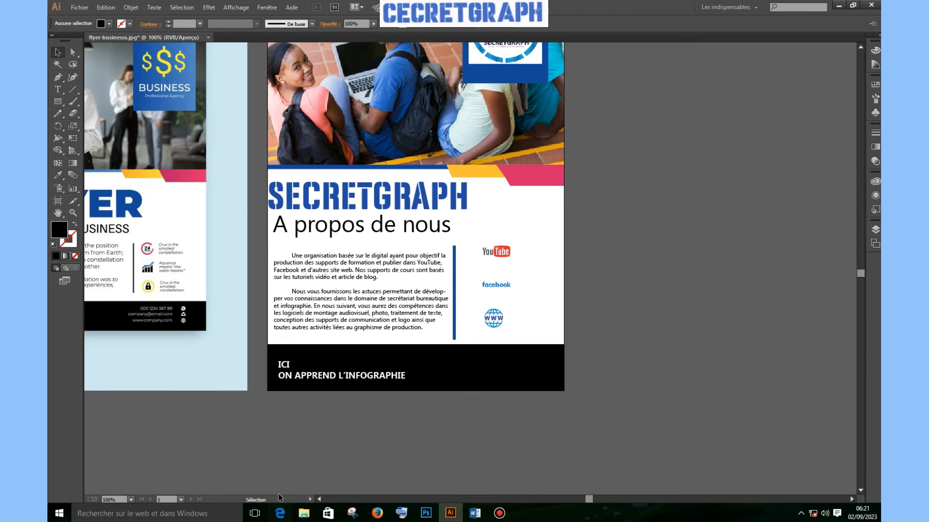
Draw an empty text area, about 102 × 38 mm, over the footer's right half
{"action": "left_click", "coordinate": [57, 78]}
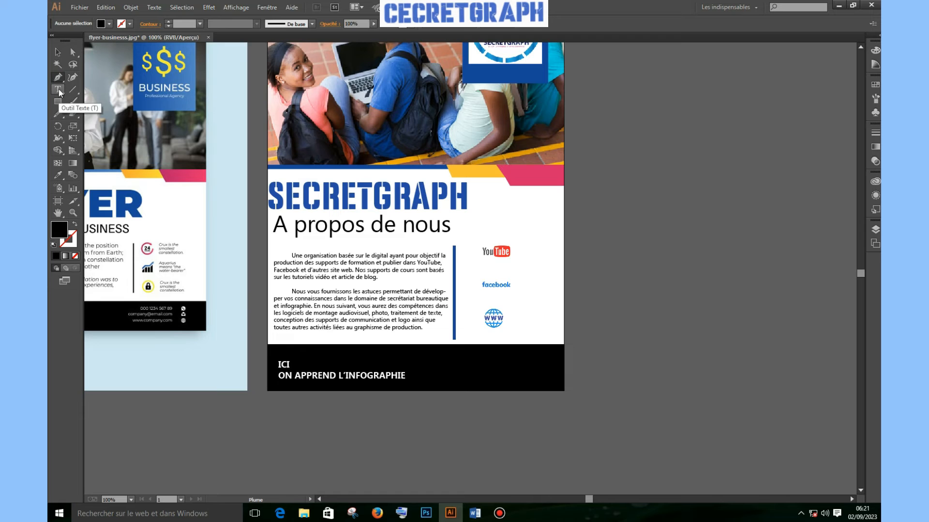
{"action": "left_click", "coordinate": [58, 90]}
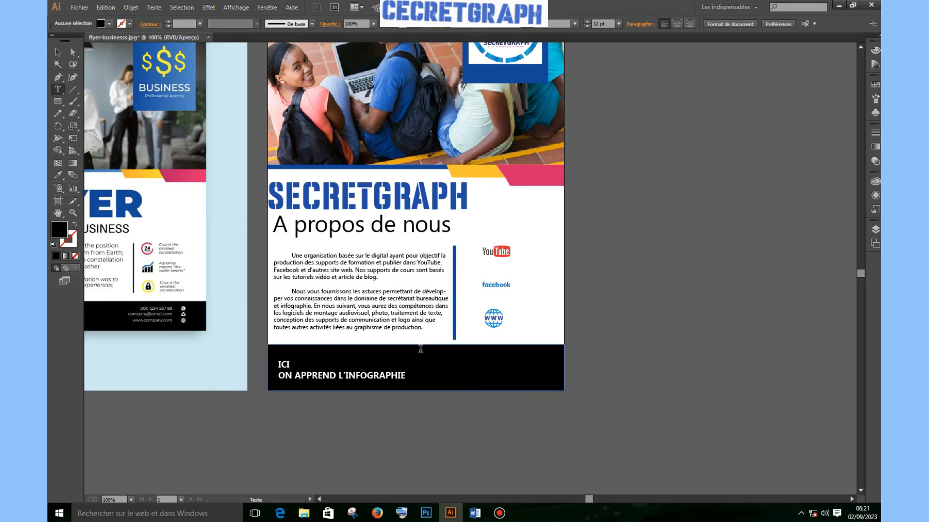
{"action": "left_click_drag", "start_coordinate": [419, 353], "coordinate": [565, 405]}
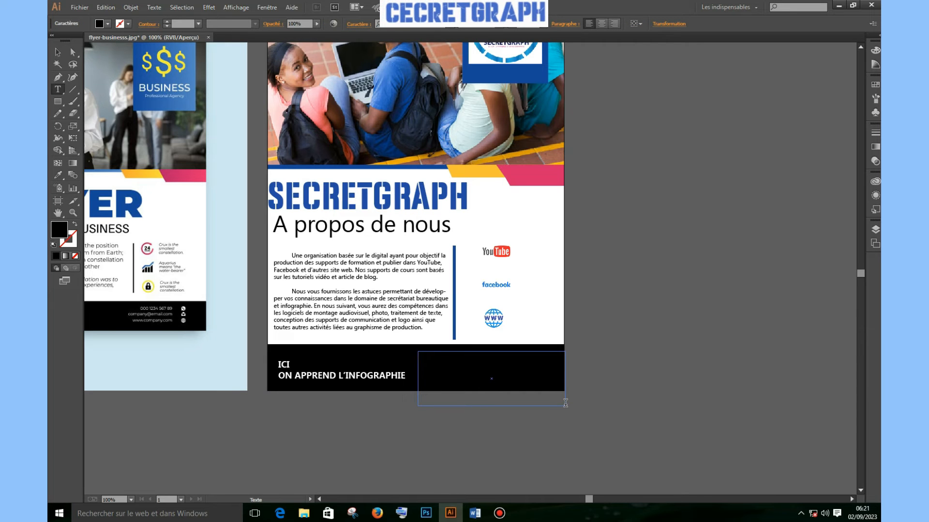
Copy the Mail, Facebook, Youtube and Site web lines from Word, then return to Illustrator
{"action": "left_click", "coordinate": [475, 514]}
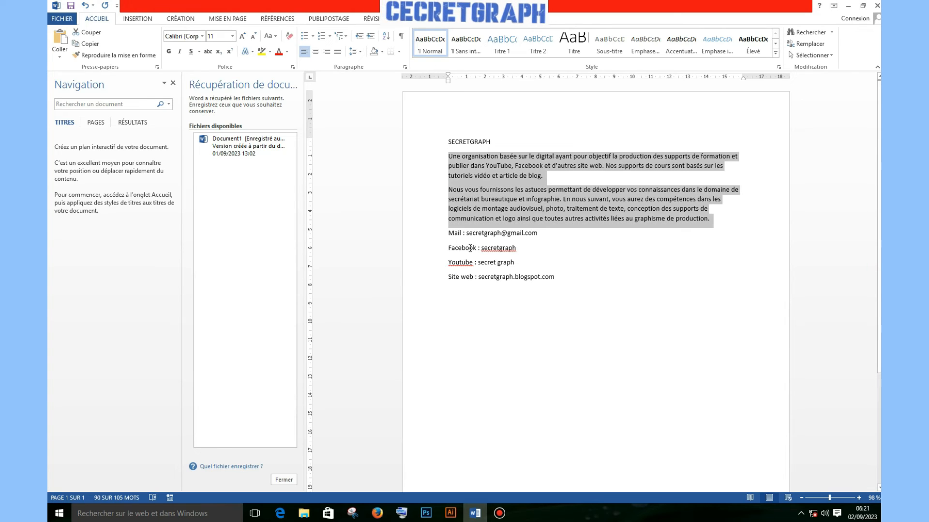
{"action": "left_click_drag", "start_coordinate": [449, 235], "coordinate": [552, 280]}
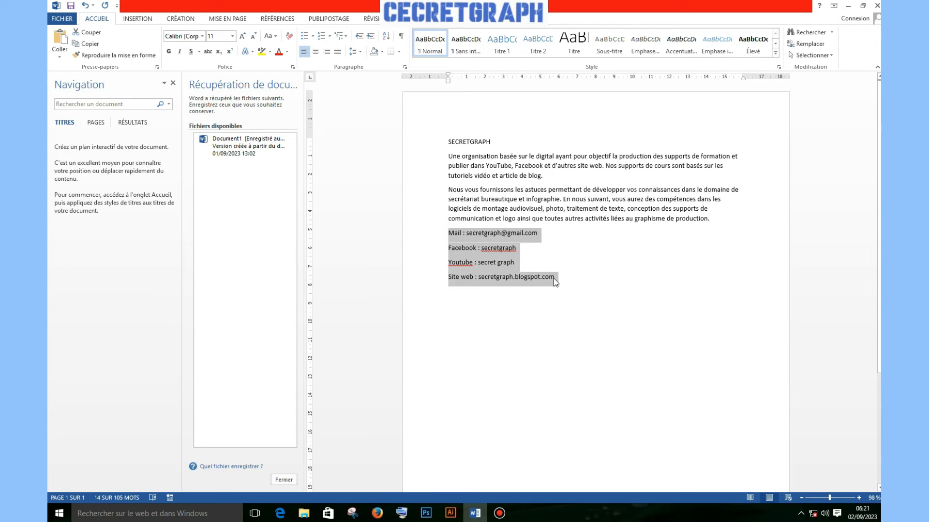
{"action": "right_click", "coordinate": [501, 275]}
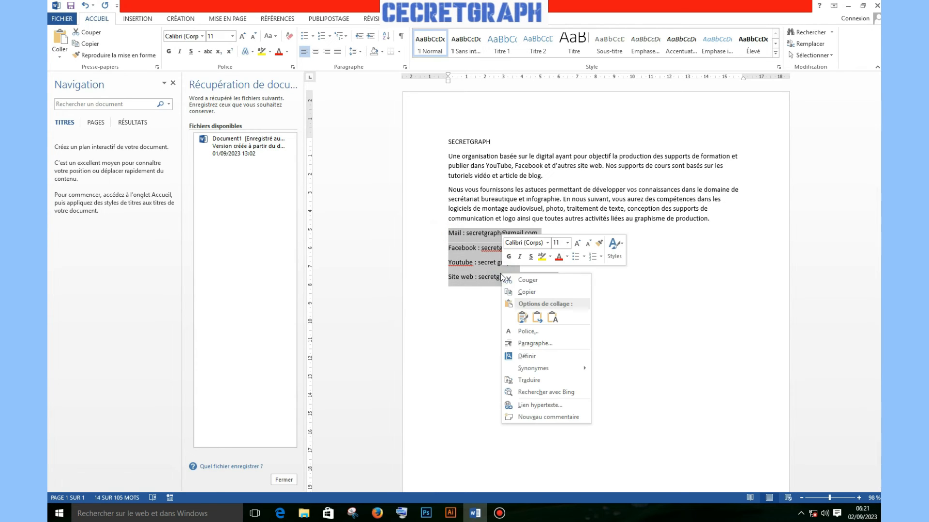
{"action": "left_click", "coordinate": [527, 292]}
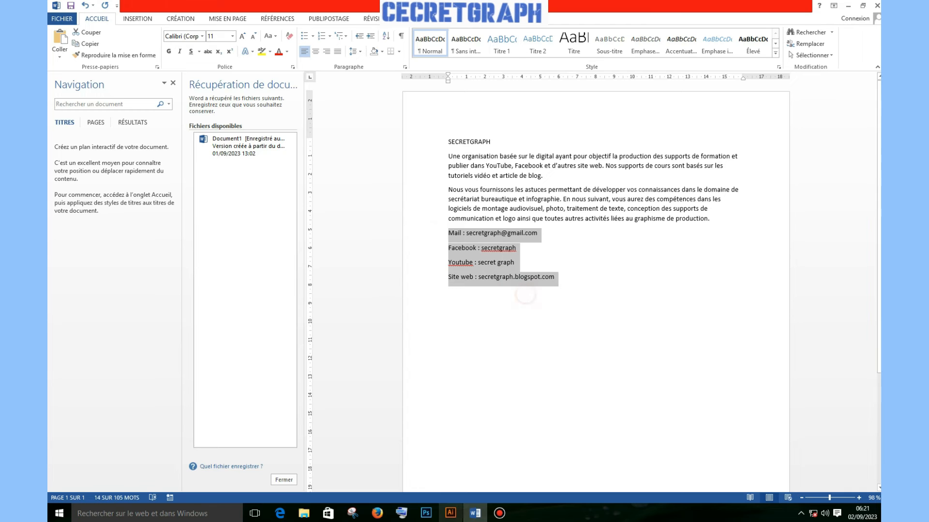
{"action": "left_click", "coordinate": [848, 6]}
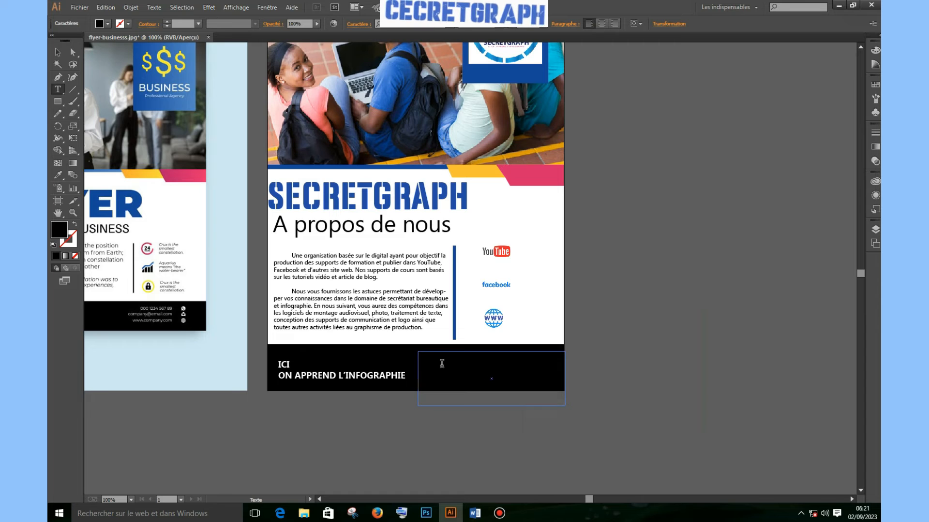
Paste the four contact lines into the footer text area and colour them white (#FFFFFF)
{"action": "double_click", "coordinate": [443, 369]}
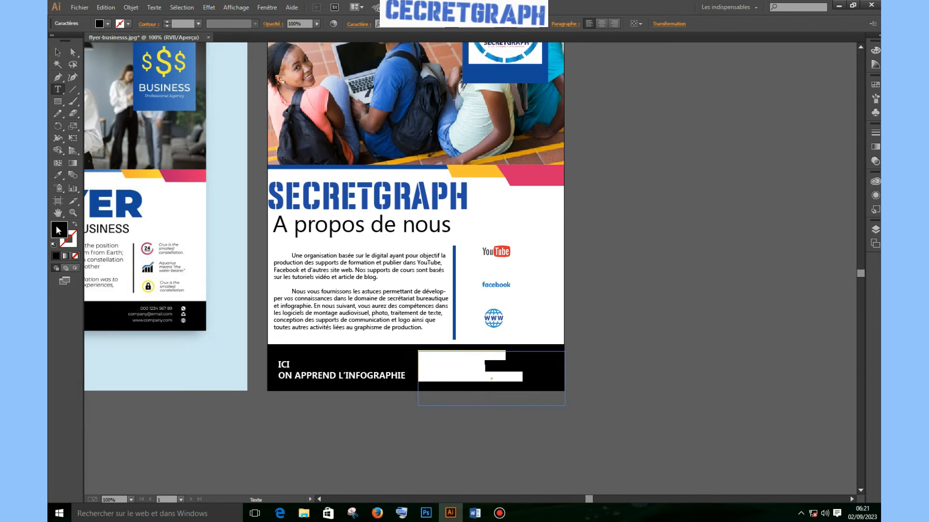
{"action": "double_click", "coordinate": [58, 231]}
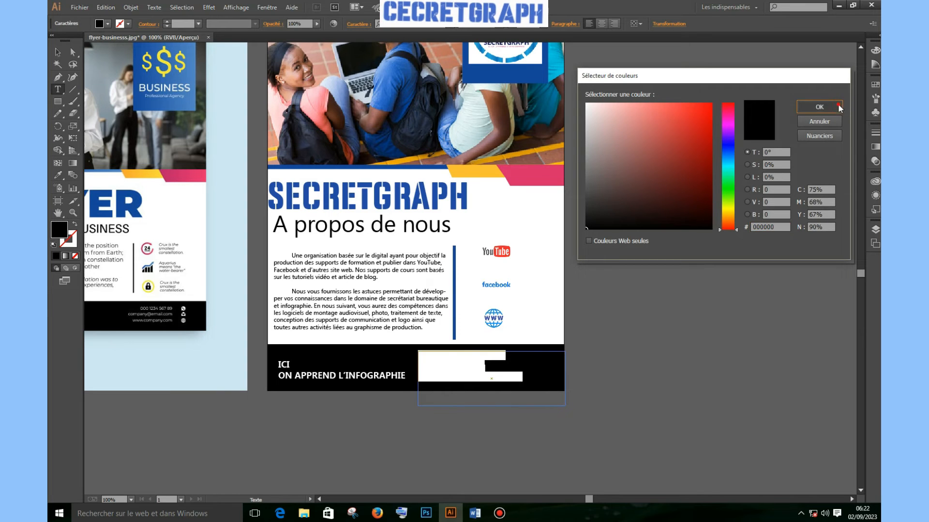
{"action": "left_click", "coordinate": [820, 107]}
{"action": "left_click", "coordinate": [62, 54]}
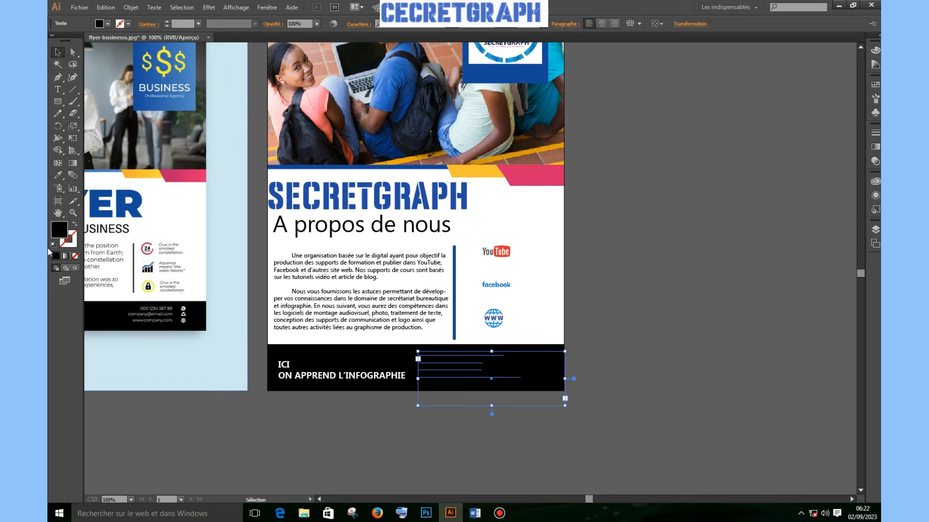
{"action": "double_click", "coordinate": [57, 231]}
{"action": "left_click_drag", "start_coordinate": [624, 145], "coordinate": [568, 101]}
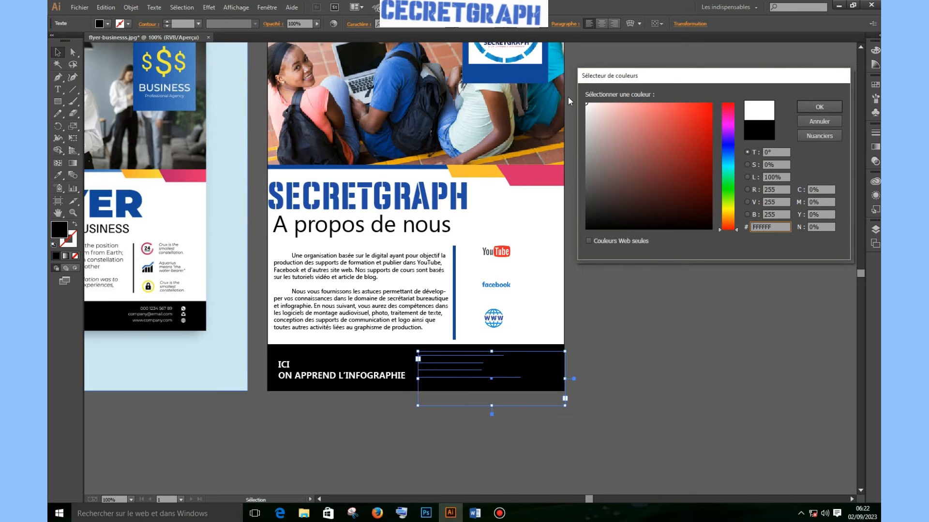
{"action": "left_click", "coordinate": [834, 107]}
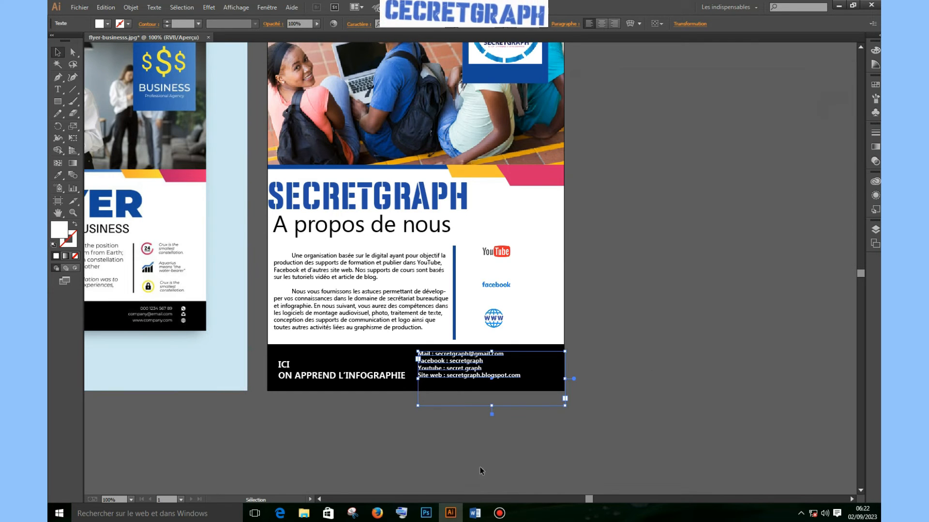
Delete the Mail, Facebook, Youtube and Site web labels from the footer contact lines
{"action": "left_click", "coordinate": [500, 441]}
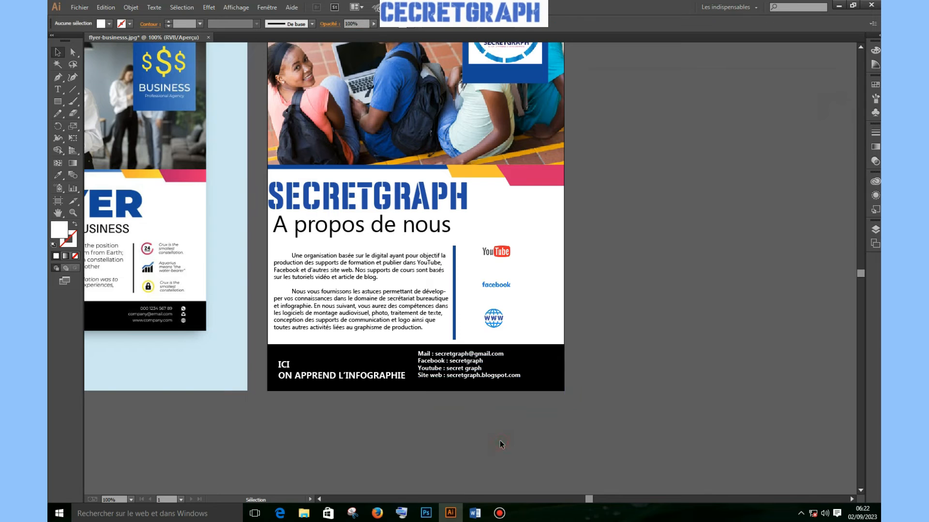
{"action": "left_click", "coordinate": [64, 90]}
{"action": "left_click", "coordinate": [436, 355]}
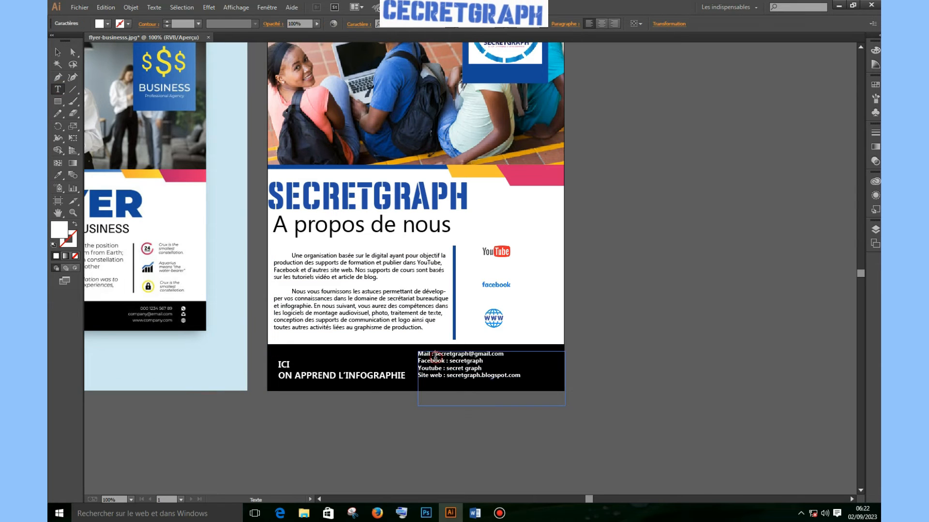
{"action": "key", "text": "BackSpace"}
{"action": "key", "text": "BackSpace"}
{"action": "key", "text": "BackSpace"}
{"action": "key", "text": "BackSpace"}
{"action": "key", "text": "BackSpace"}
{"action": "key", "text": "BackSpace"}
{"action": "key", "text": "BackSpace"}
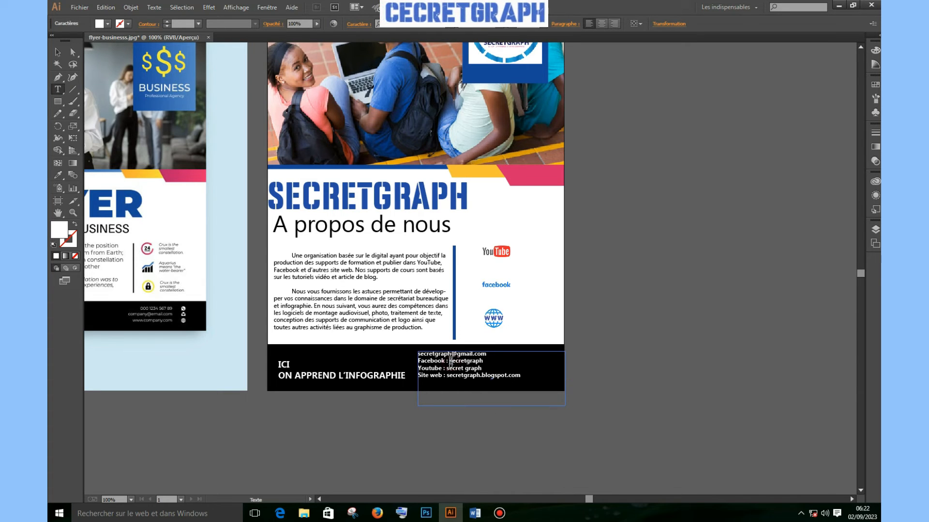
{"action": "key", "text": "BackSpace"}
{"action": "key", "text": "BackSpace"}
{"action": "key", "text": "BackSpace"}
{"action": "key", "text": "BackSpace"}
{"action": "key", "text": "BackSpace"}
{"action": "key", "text": "BackSpace"}
{"action": "key", "text": "BackSpace"}
{"action": "key", "text": "BackSpace"}
{"action": "key", "text": "BackSpace"}
{"action": "key", "text": "BackSpace"}
{"action": "key", "text": "BackSpace"}
{"action": "key", "text": "BackSpace"}
{"action": "key", "text": "BackSpace"}
{"action": "key", "text": "BackSpace"}
{"action": "key", "text": "BackSpace"}
{"action": "key", "text": "BackSpace"}
{"action": "key", "text": "BackSpace"}
{"action": "key", "text": "BackSpace"}
{"action": "key", "text": "BackSpace"}
{"action": "key", "text": "BackSpace"}
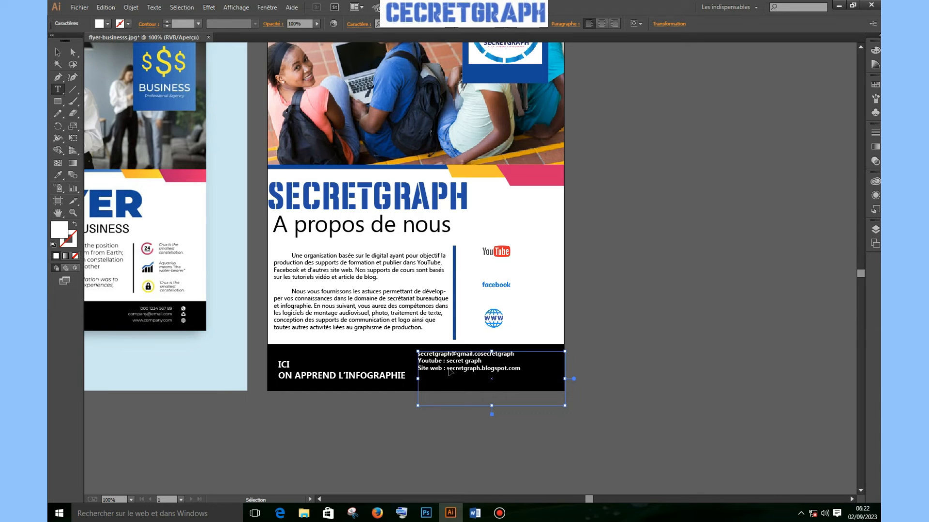
{"action": "key", "text": "Return"}
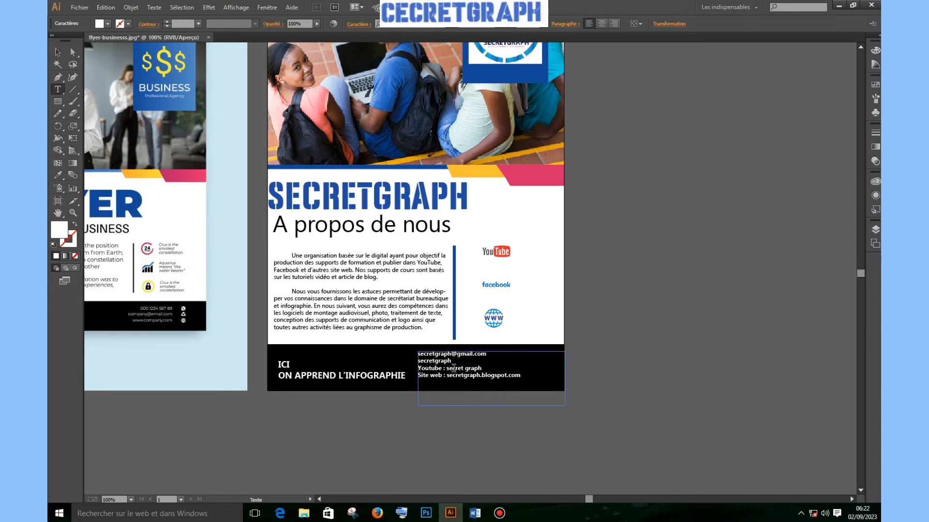
{"action": "left_click", "coordinate": [445, 369]}
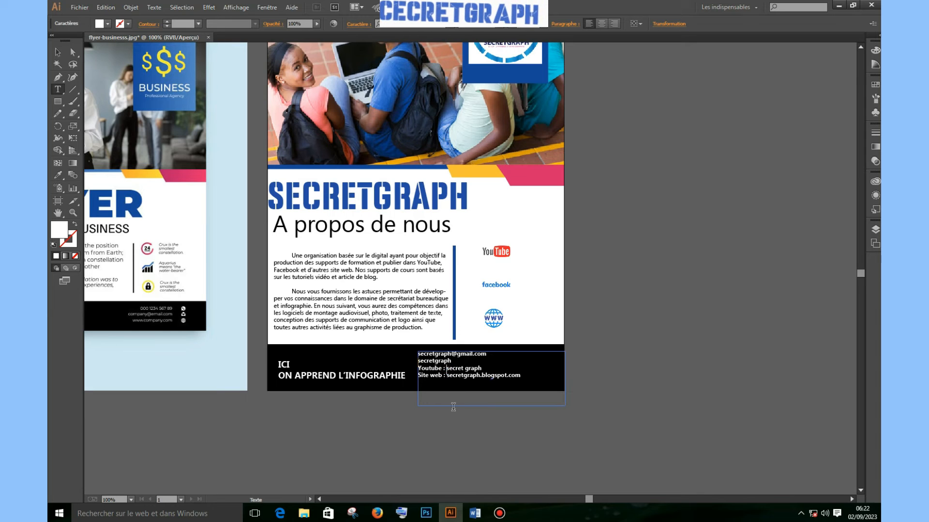
{"action": "key", "text": "BackSpace"}
{"action": "key", "text": "BackSpace"}
{"action": "key", "text": "BackSpace"}
{"action": "key", "text": "BackSpace"}
{"action": "key", "text": "BackSpace"}
{"action": "key", "text": "BackSpace"}
{"action": "key", "text": "BackSpace"}
{"action": "key", "text": "BackSpace"}
{"action": "key", "text": "BackSpace"}
{"action": "key", "text": "BackSpace"}
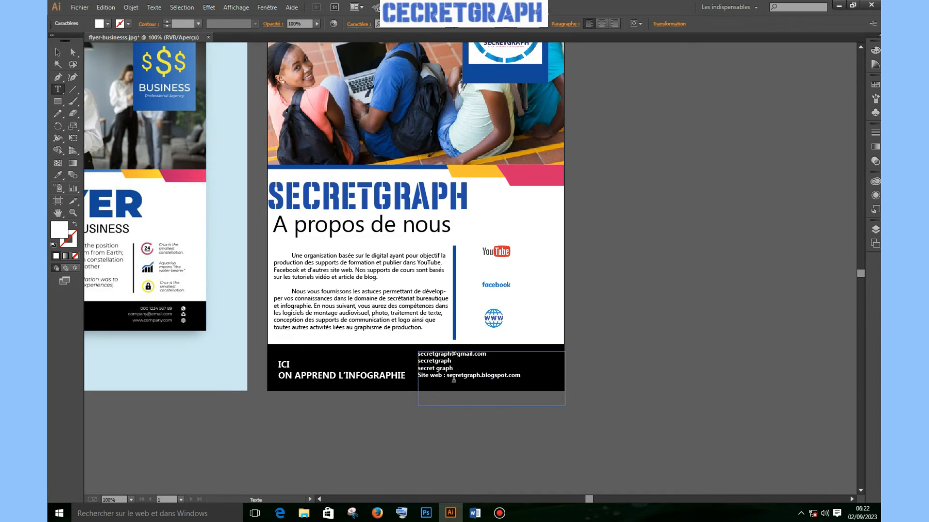
{"action": "left_click", "coordinate": [447, 377]}
{"action": "key", "text": "BackSpace"}
{"action": "key", "text": "BackSpace"}
{"action": "key", "text": "BackSpace"}
{"action": "key", "text": "BackSpace"}
{"action": "key", "text": "BackSpace"}
{"action": "key", "text": "BackSpace"}
{"action": "key", "text": "BackSpace"}
{"action": "key", "text": "BackSpace"}
{"action": "key", "text": "BackSpace"}
{"action": "key", "text": "BackSpace"}
{"action": "key", "text": "BackSpace"}
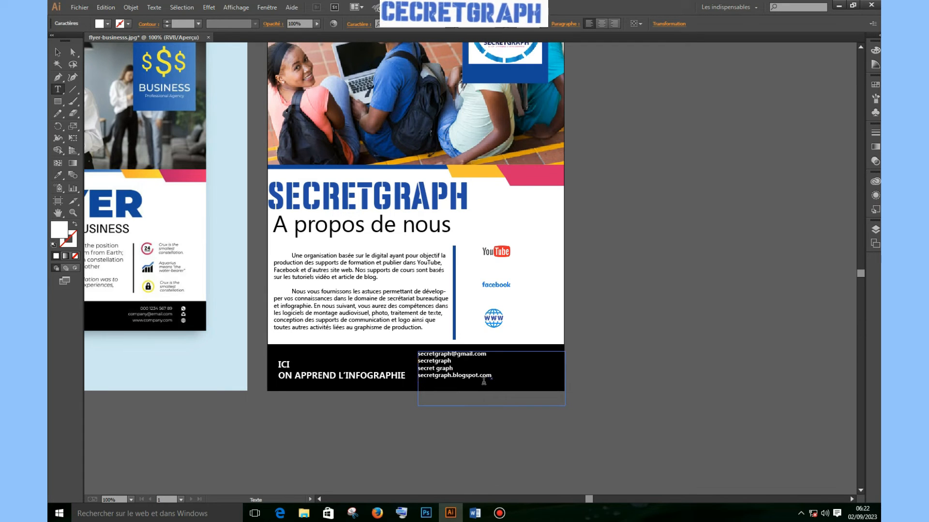
Increase the contact text size by two steps and right-align it
{"action": "key", "text": "ctrl+a"}
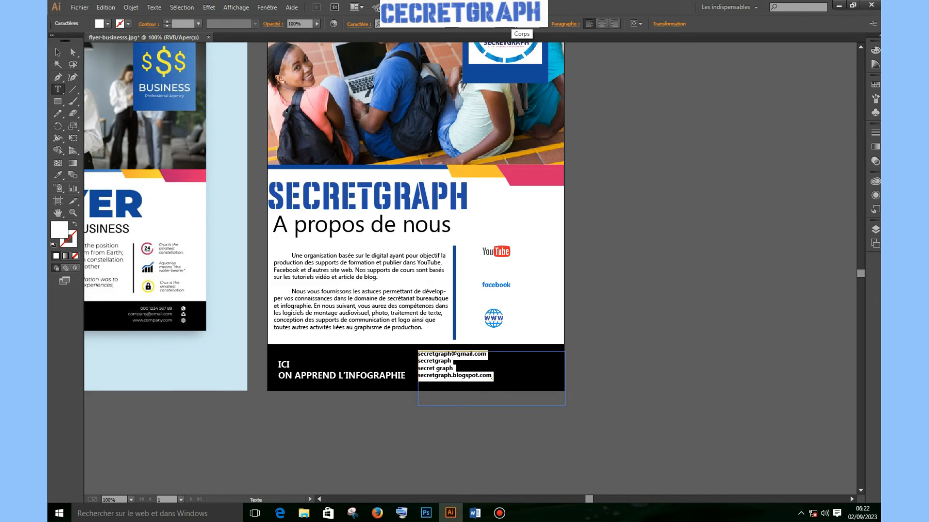
{"action": "left_click", "coordinate": [510, 19]}
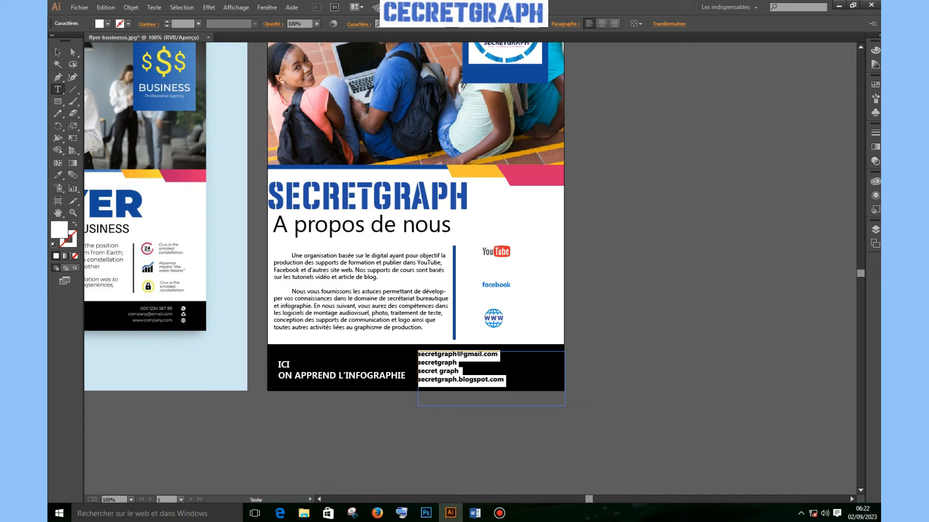
{"action": "left_click", "coordinate": [510, 19]}
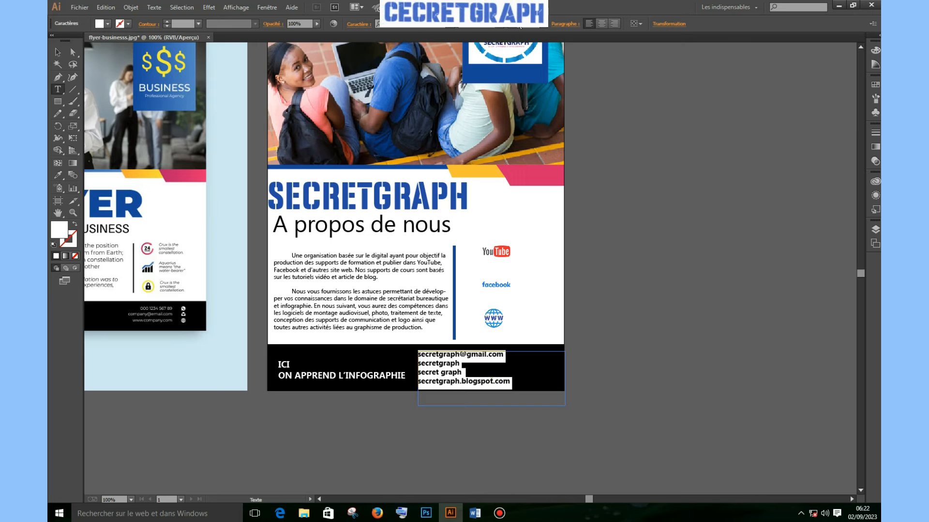
{"action": "left_click", "coordinate": [615, 24]}
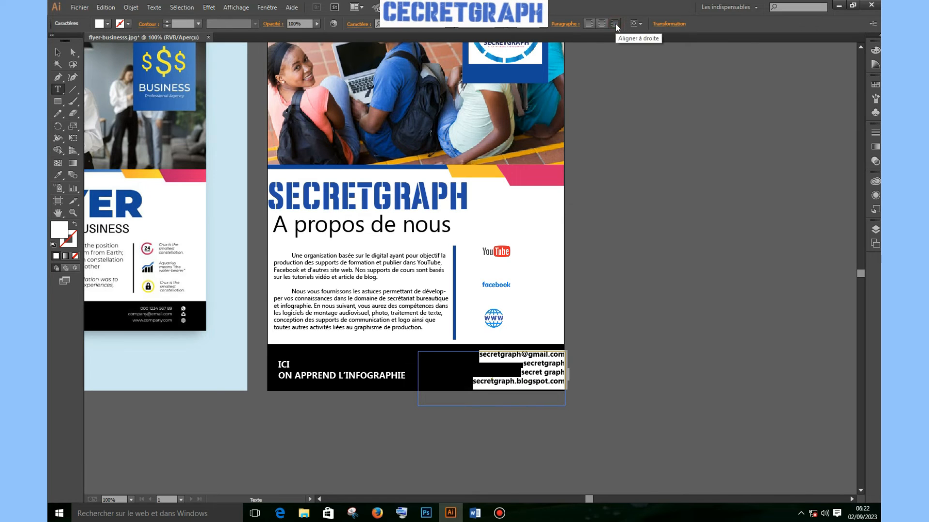
Move the contact text frame a few millimetres left inside the black footer
{"action": "left_click", "coordinate": [60, 53]}
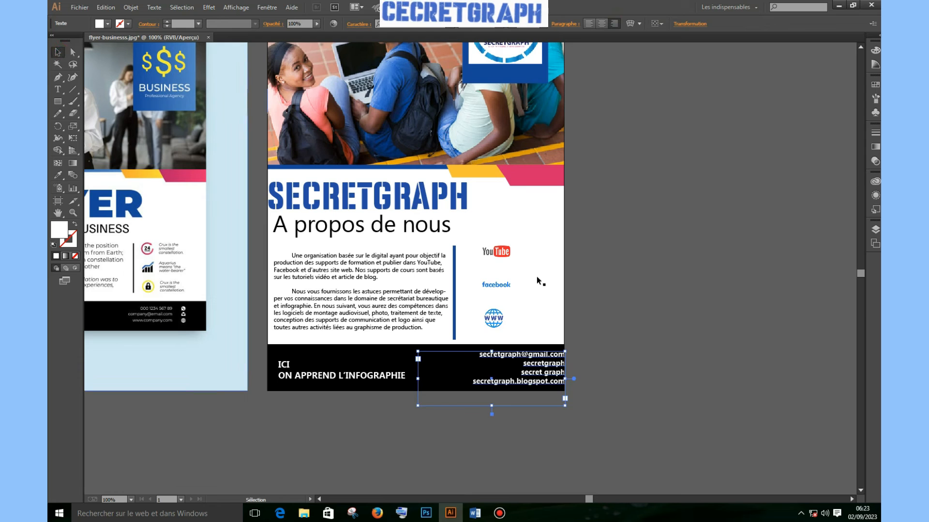
{"action": "left_click", "coordinate": [582, 361]}
{"action": "left_click_drag", "start_coordinate": [543, 372], "coordinate": [513, 371]}
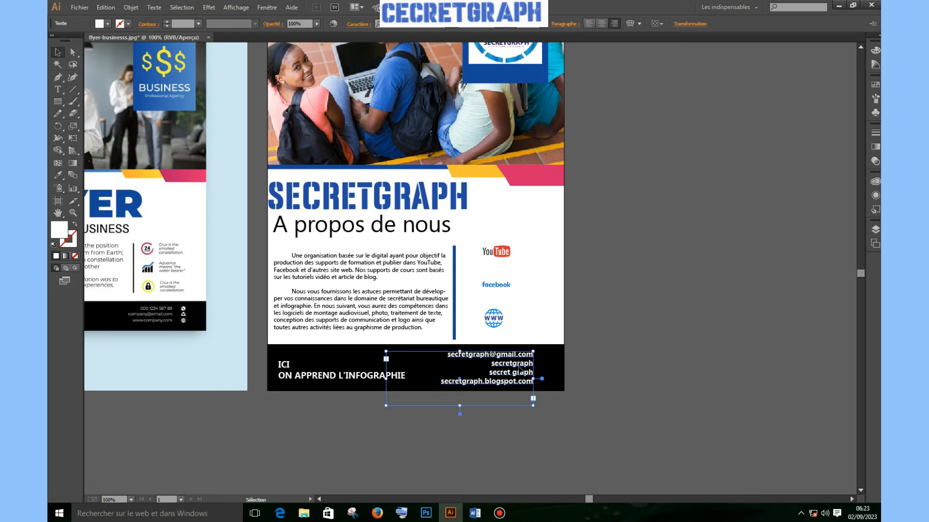
{"action": "left_click", "coordinate": [616, 362]}
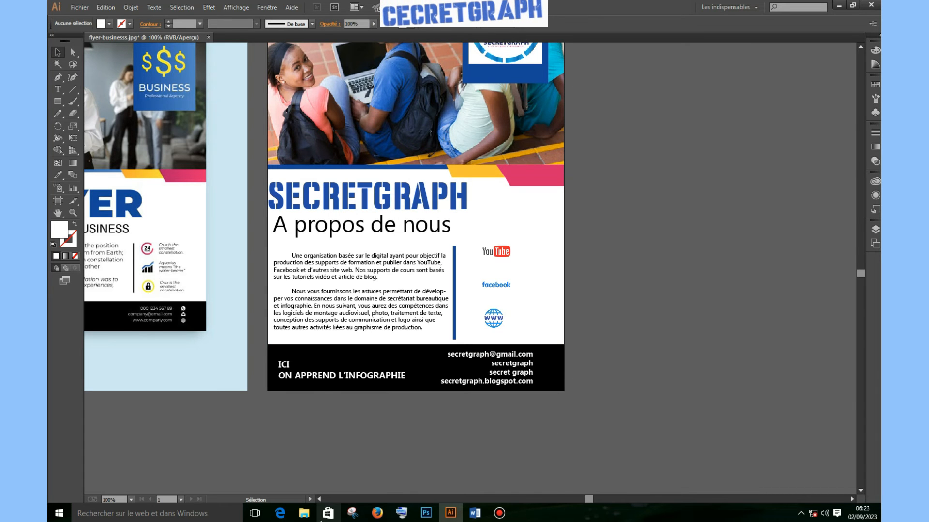
{"action": "left_click", "coordinate": [304, 514]}
Drag the Gmail, YouTube, Facebook and website globe logo files from the tuto folder onto the canvas
{"action": "left_click", "coordinate": [628, 204]}
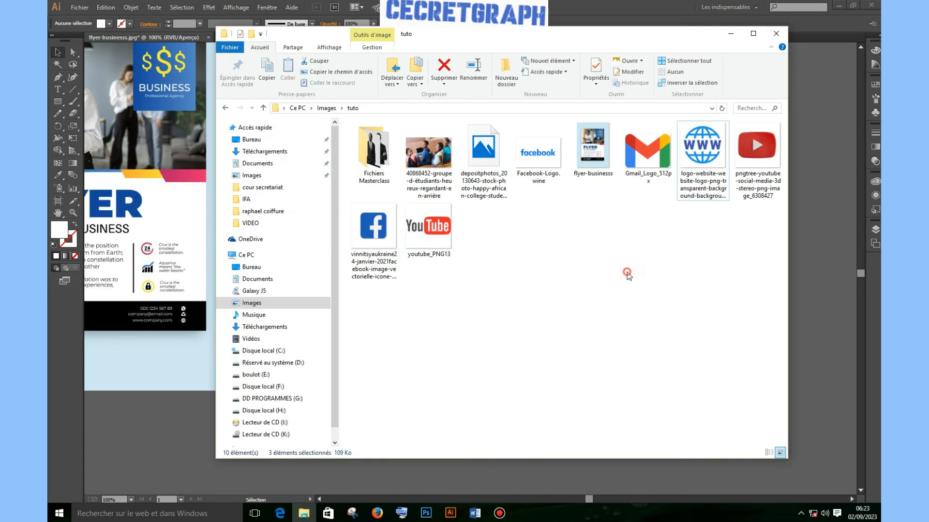
{"action": "left_click", "coordinate": [650, 158]}
{"action": "left_click", "coordinate": [757, 161], "text": "ctrl"}
{"action": "left_click", "coordinate": [379, 240], "text": "ctrl"}
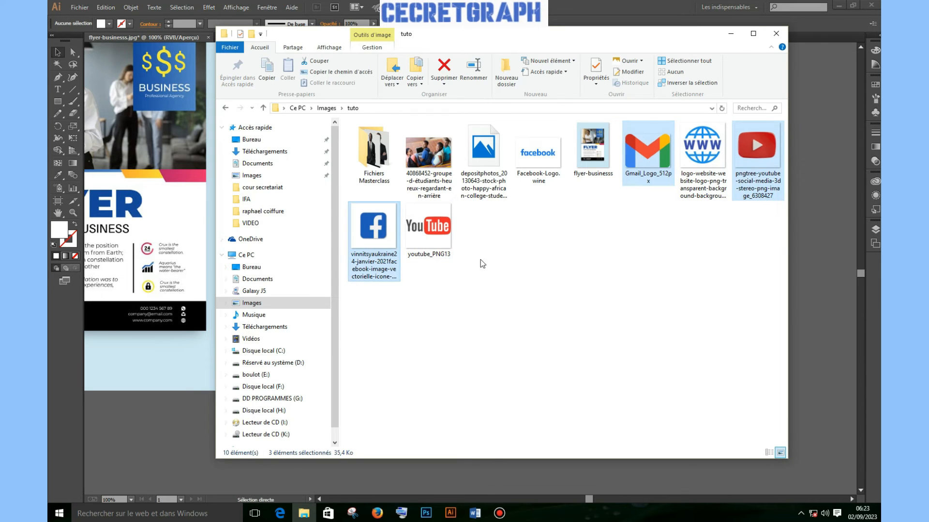
{"action": "left_click", "coordinate": [709, 158], "text": "ctrl"}
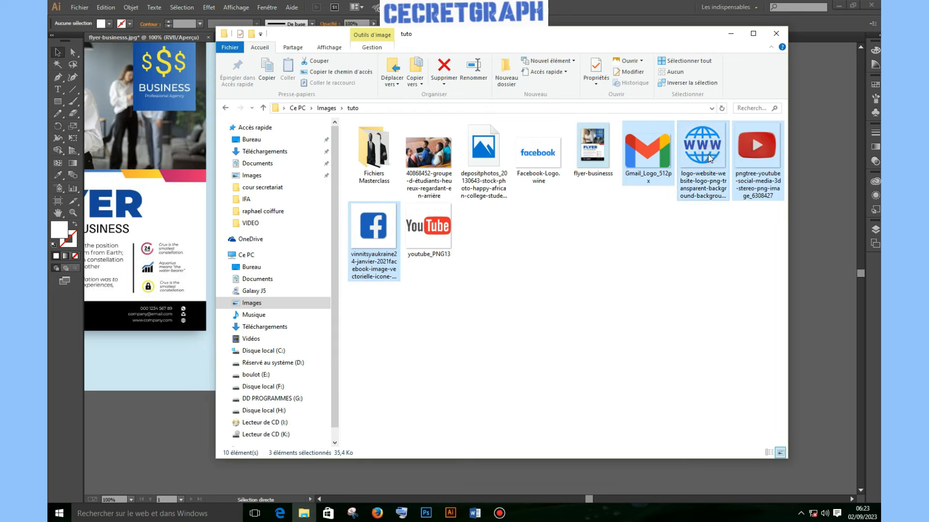
{"action": "left_click_drag", "start_coordinate": [705, 154], "coordinate": [164, 423]}
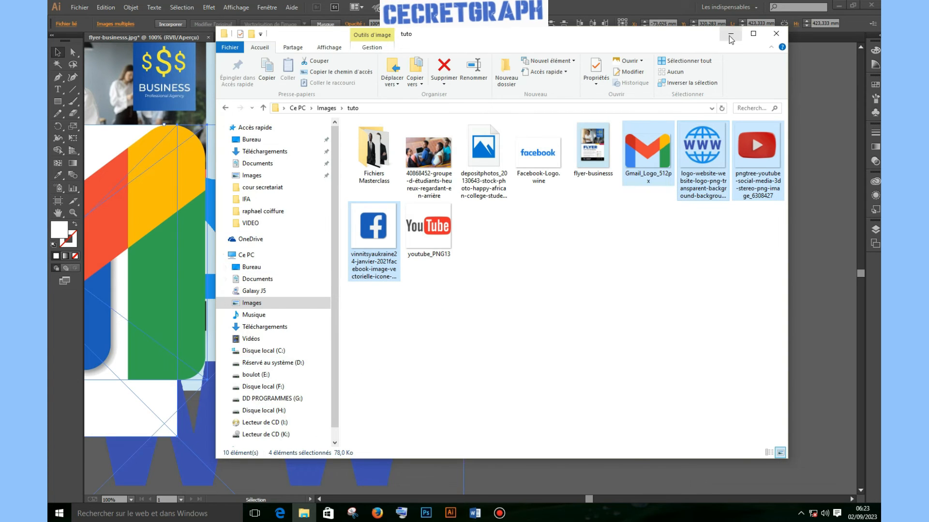
{"action": "left_click", "coordinate": [730, 35]}
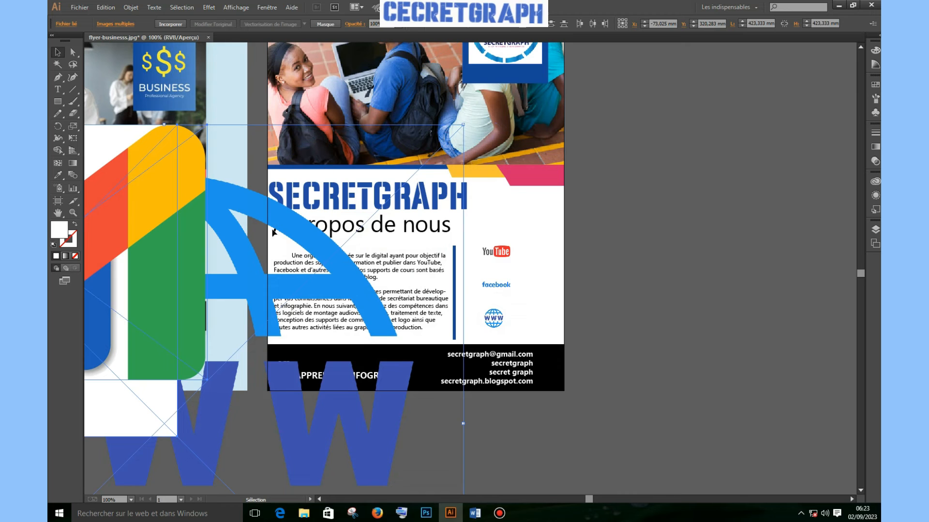
Move the placed logos beside the flyer and scale the Gmail and Facebook images down to icons
{"action": "left_click_drag", "start_coordinate": [358, 213], "coordinate": [681, 199]}
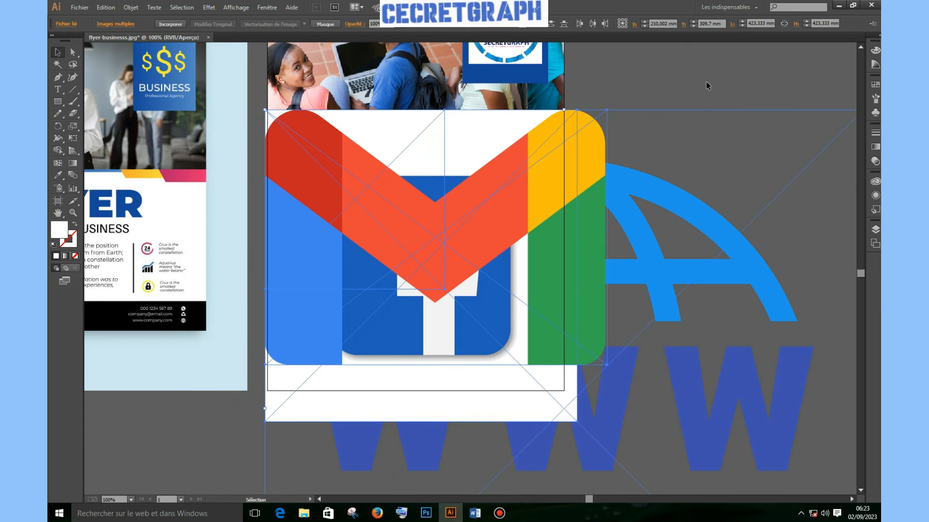
{"action": "left_click", "coordinate": [707, 83]}
{"action": "left_click", "coordinate": [329, 182]}
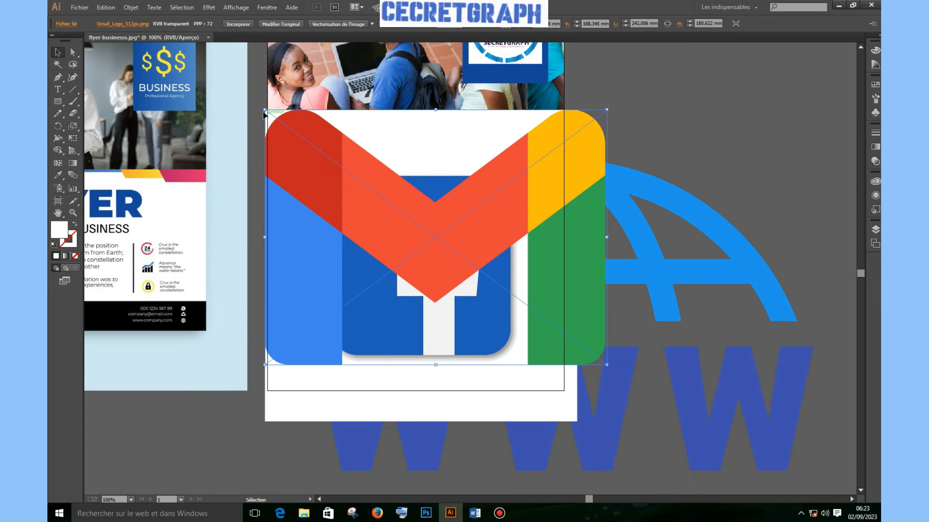
{"action": "left_click_drag", "start_coordinate": [265, 110], "coordinate": [754, 164]}
{"action": "left_click", "coordinate": [323, 223]}
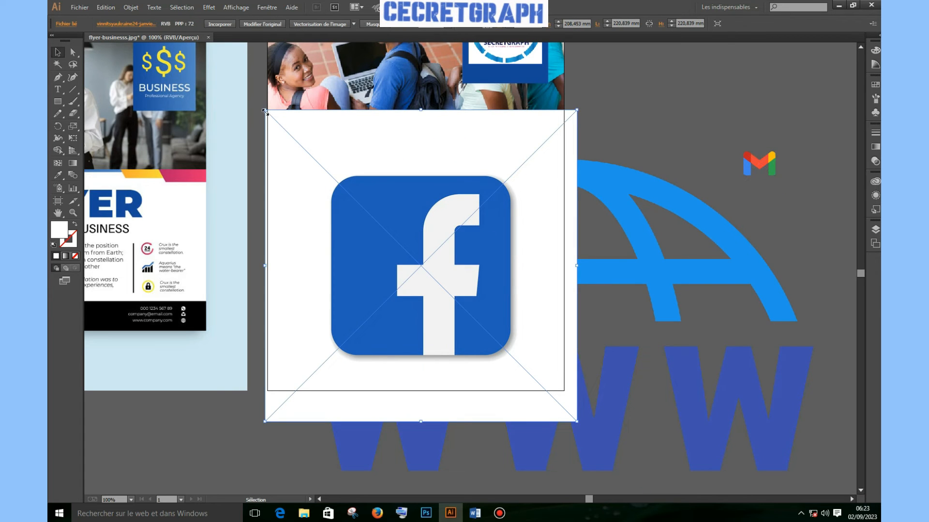
{"action": "left_click_drag", "start_coordinate": [265, 112], "coordinate": [347, 248]}
{"action": "left_click_drag", "start_coordinate": [422, 264], "coordinate": [709, 121]}
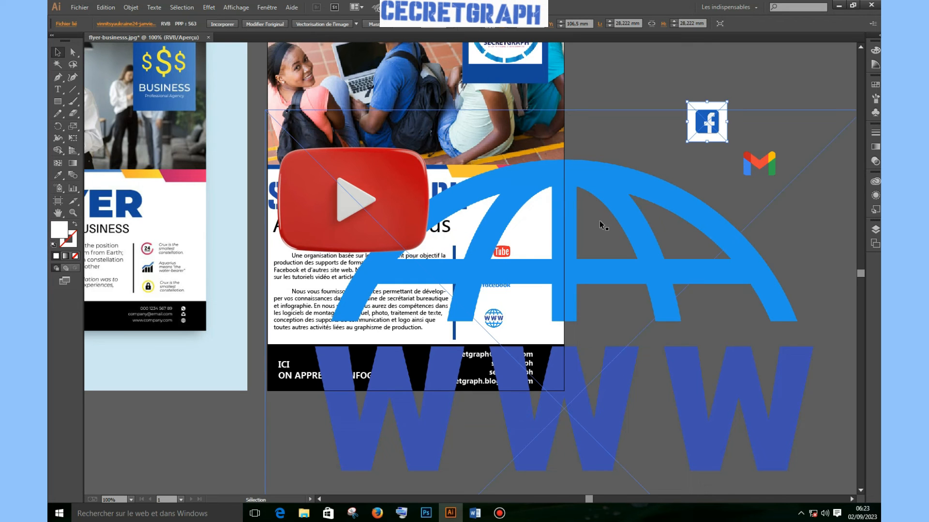
Scale the YouTube and globe logos down to icon size and shrink the Gmail icon further
{"action": "left_click", "coordinate": [629, 197]}
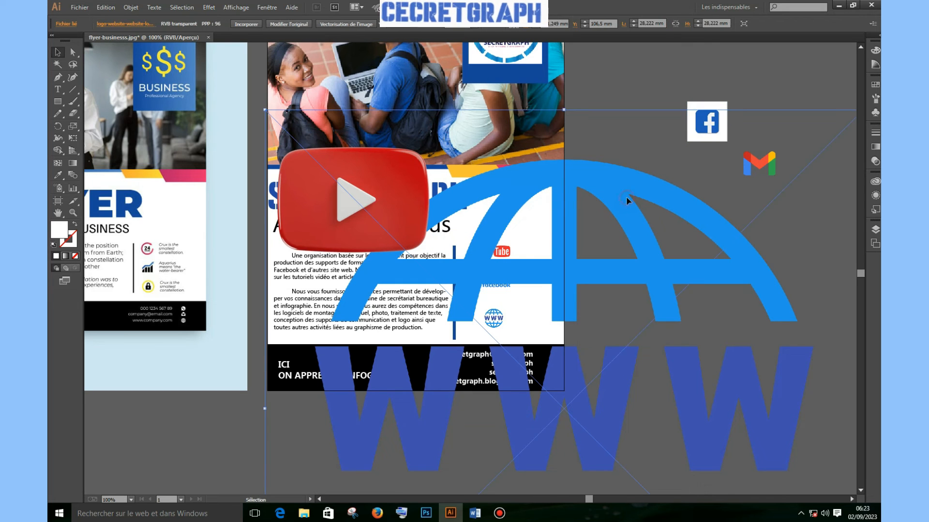
{"action": "left_click", "coordinate": [264, 110]}
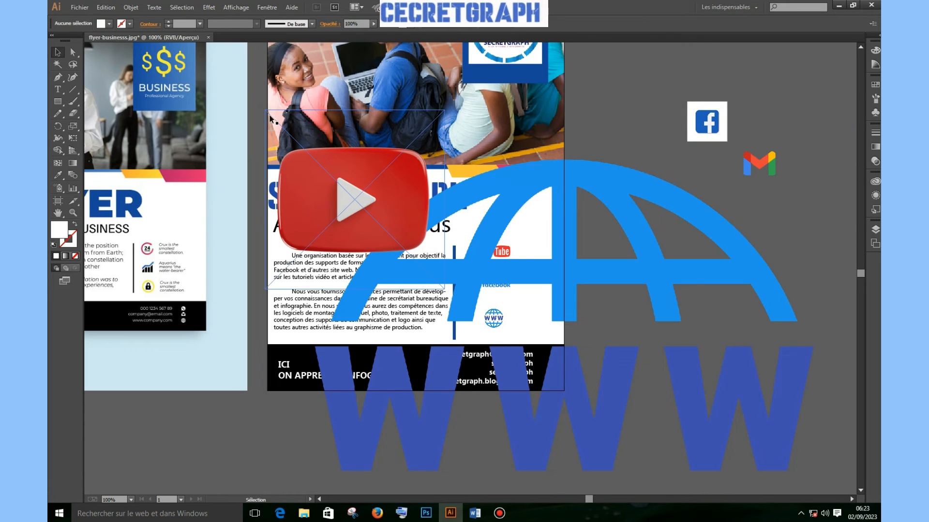
{"action": "left_click", "coordinate": [290, 129]}
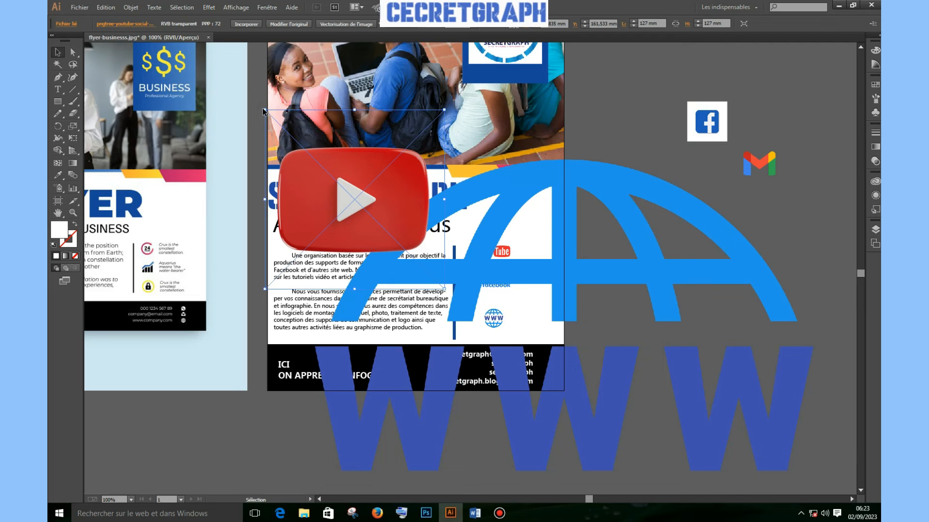
{"action": "left_click_drag", "start_coordinate": [263, 111], "coordinate": [805, 119]}
{"action": "left_click", "coordinate": [571, 182]}
{"action": "left_click_drag", "start_coordinate": [267, 114], "coordinate": [717, 281]}
{"action": "left_click", "coordinate": [625, 385]}
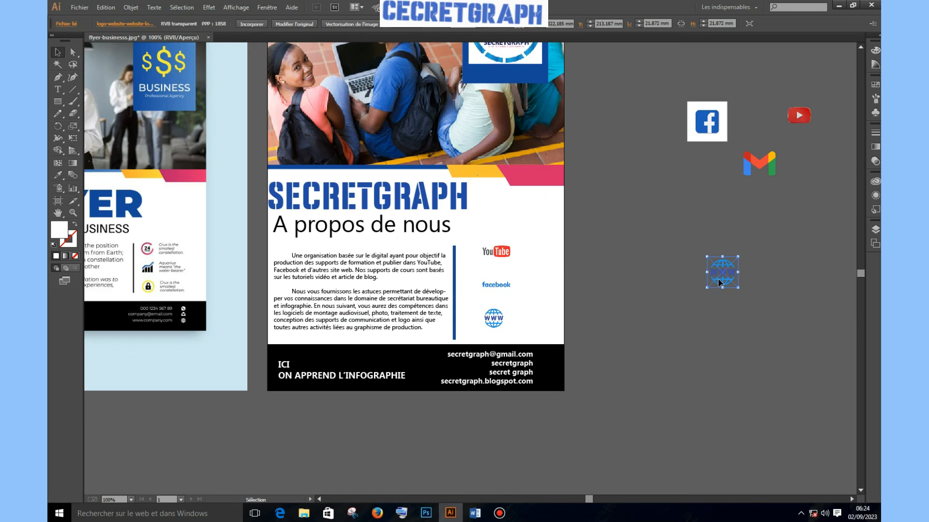
{"action": "left_click", "coordinate": [765, 168]}
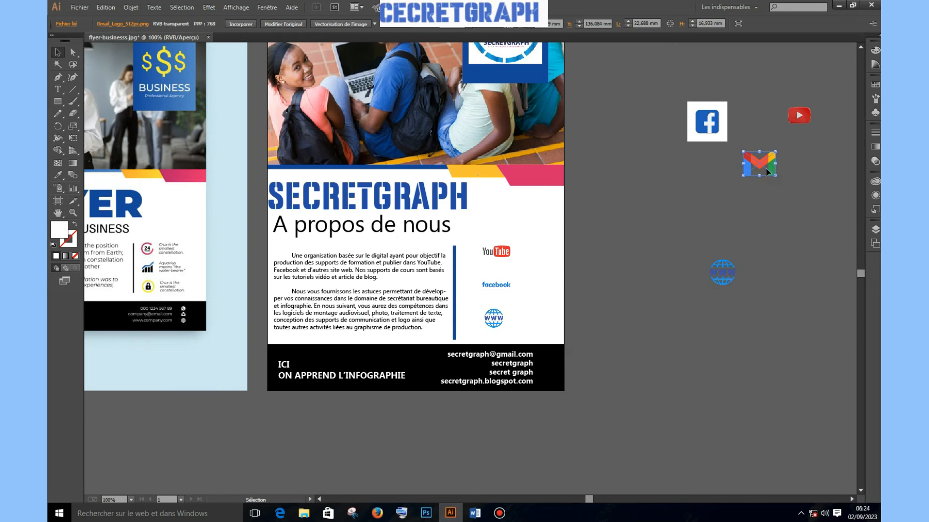
{"action": "left_click_drag", "start_coordinate": [774, 152], "coordinate": [547, 356]}
Set the tiny Gmail logo beside the footer e-mail line and move the Facebook icon lower and left
{"action": "left_click", "coordinate": [766, 161]}
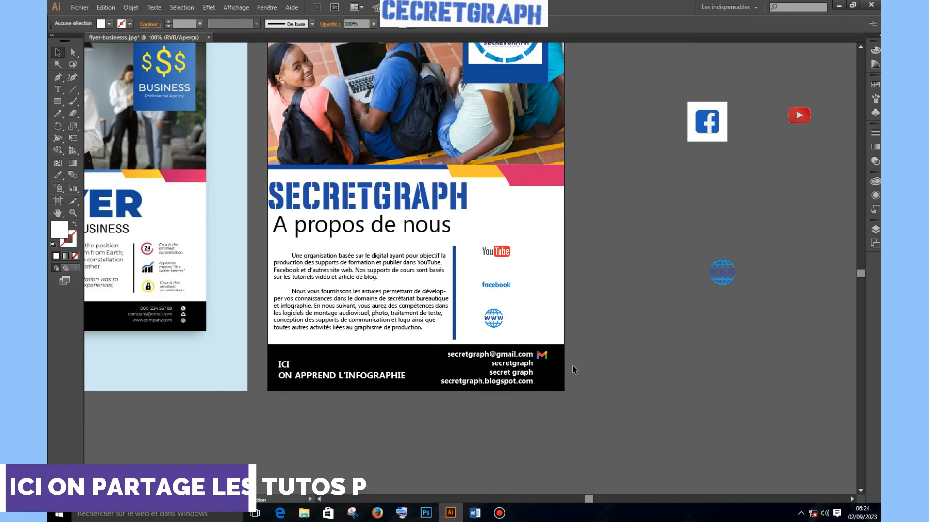
{"action": "left_click", "coordinate": [544, 359]}
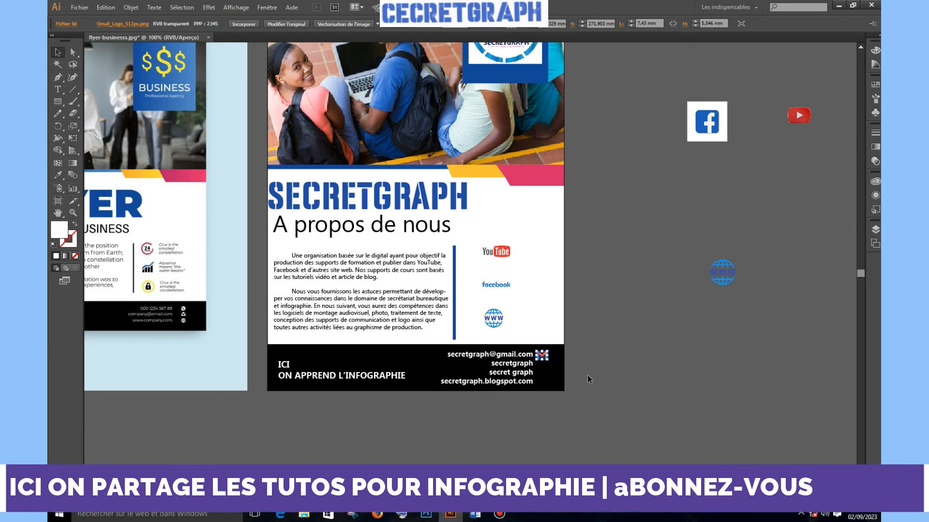
{"action": "left_click", "coordinate": [729, 354]}
{"action": "left_click_drag", "start_coordinate": [713, 122], "coordinate": [662, 221]}
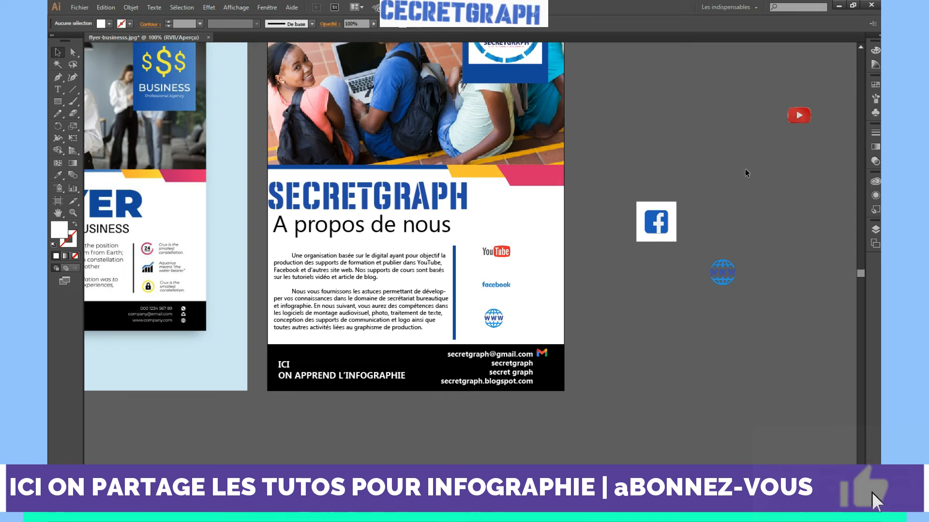
{"action": "left_click", "coordinate": [648, 231]}
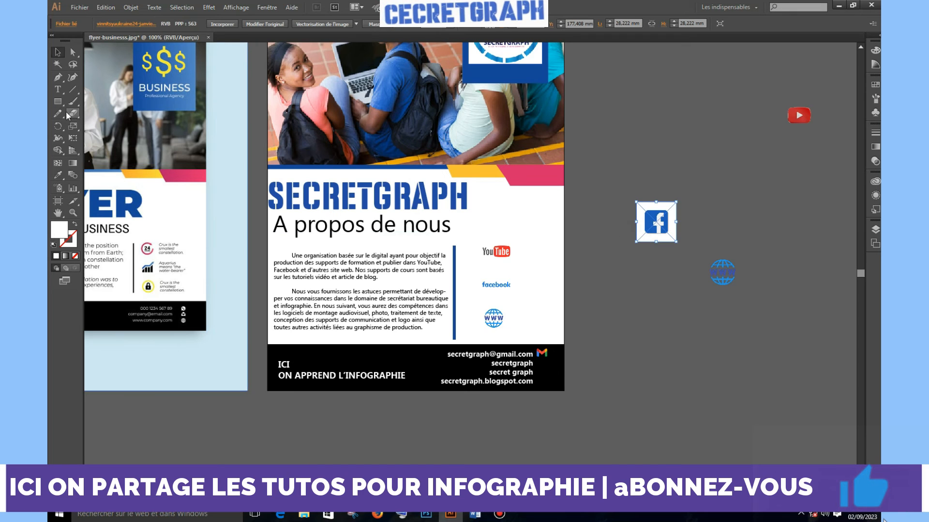
Clip the Facebook logo with a rounded rectangle drawn over it
{"action": "left_click_drag", "start_coordinate": [58, 102], "coordinate": [104, 116]}
{"action": "left_click_drag", "start_coordinate": [104, 117], "coordinate": [104, 117]}
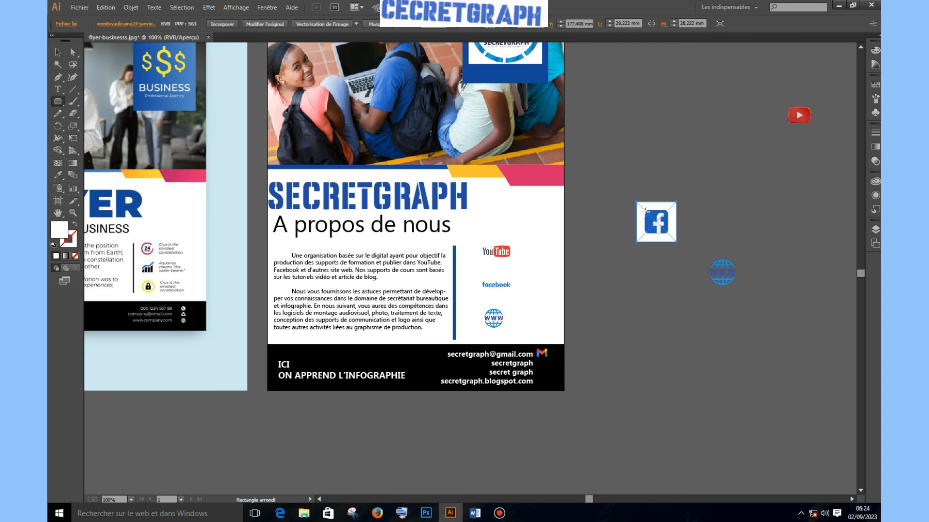
{"action": "left_click_drag", "start_coordinate": [645, 212], "coordinate": [668, 235]}
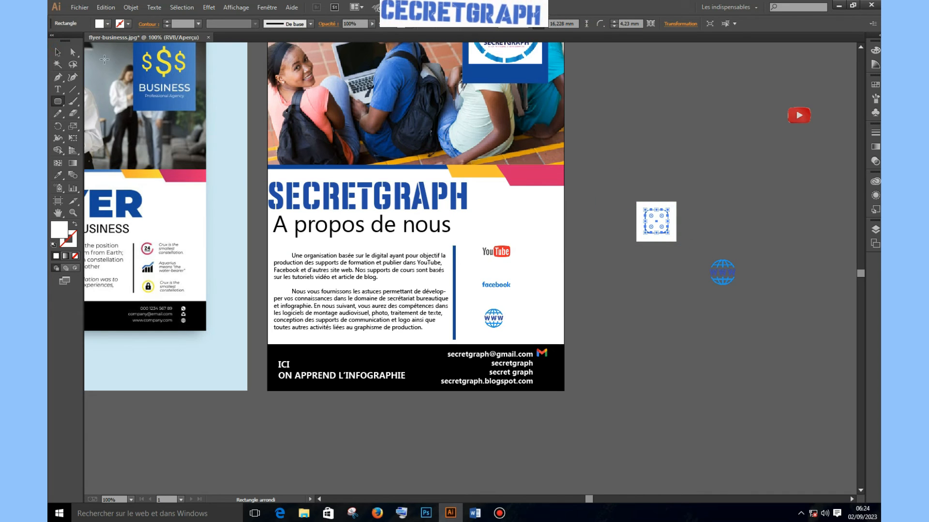
{"action": "left_click", "coordinate": [59, 52]}
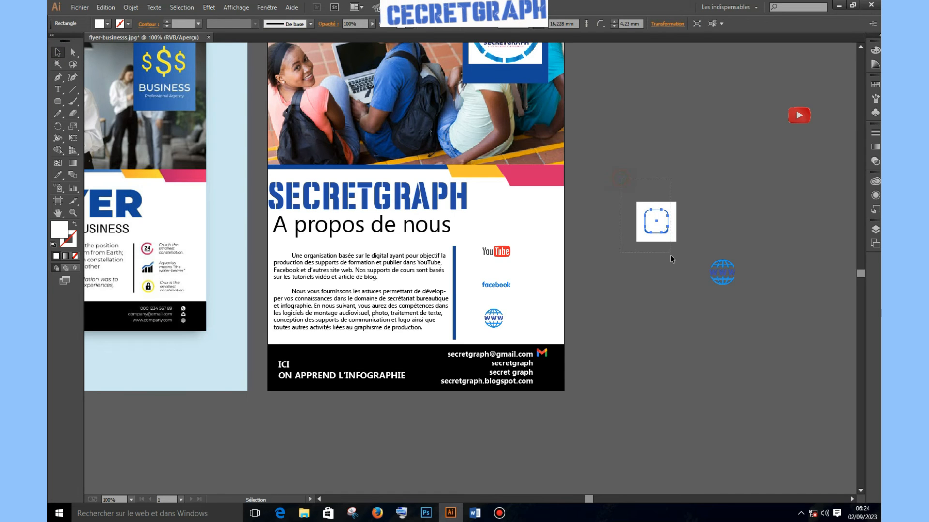
{"action": "left_click_drag", "start_coordinate": [670, 256], "coordinate": [671, 253]}
{"action": "right_click", "coordinate": [653, 219]}
{"action": "left_click", "coordinate": [687, 279]}
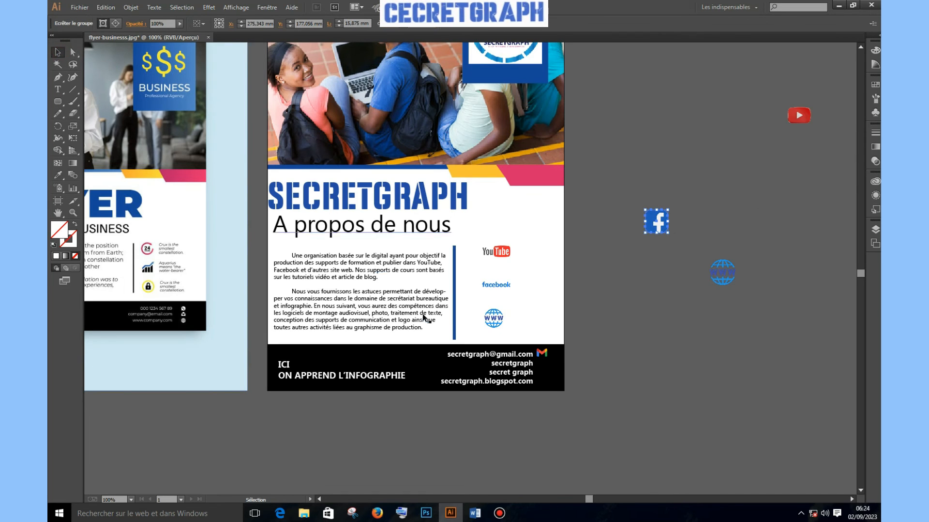
{"action": "left_click", "coordinate": [646, 235]}
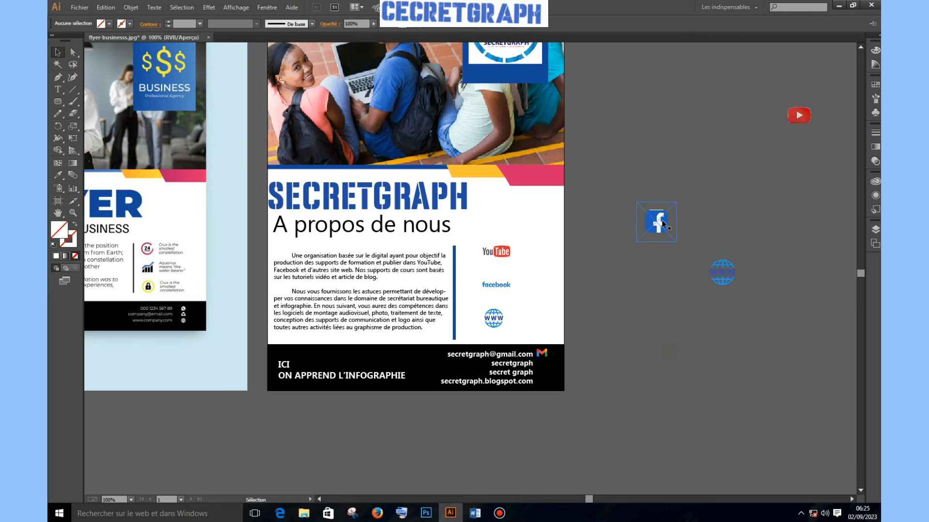
Scale the clipped Facebook icon to about 6.5 mm and widen its clipping rectangle to about 11.6 mm
{"action": "left_click", "coordinate": [658, 214]}
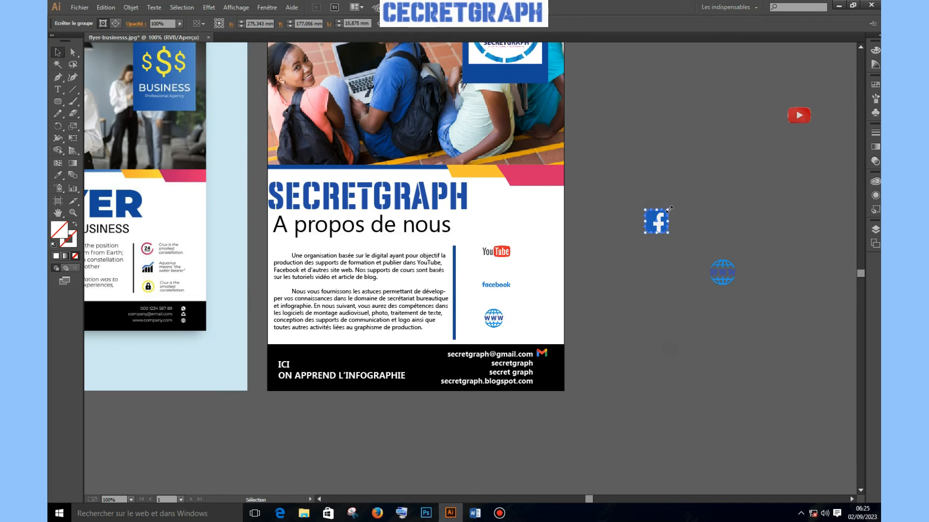
{"action": "left_click_drag", "start_coordinate": [668, 210], "coordinate": [656, 223]}
{"action": "left_click", "coordinate": [696, 220]}
{"action": "double_click", "coordinate": [657, 222]}
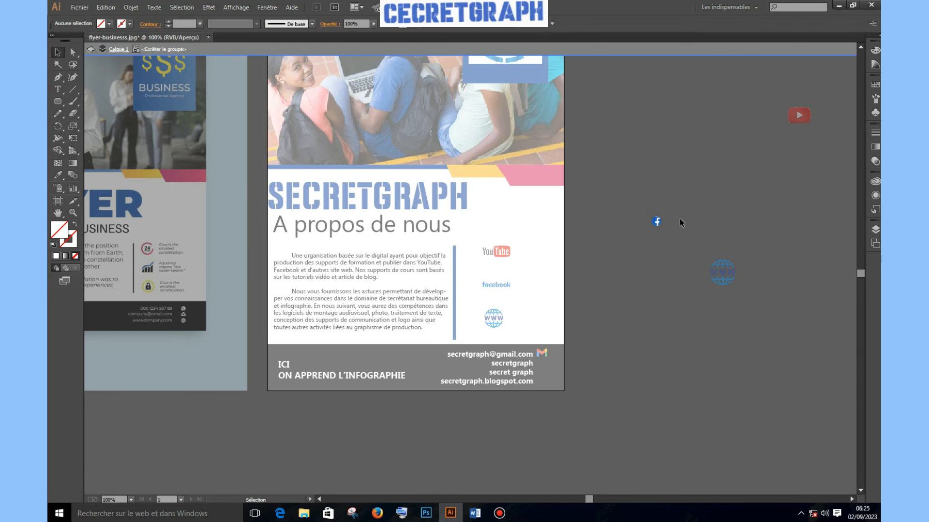
{"action": "left_click_drag", "start_coordinate": [662, 214], "coordinate": [665, 208]}
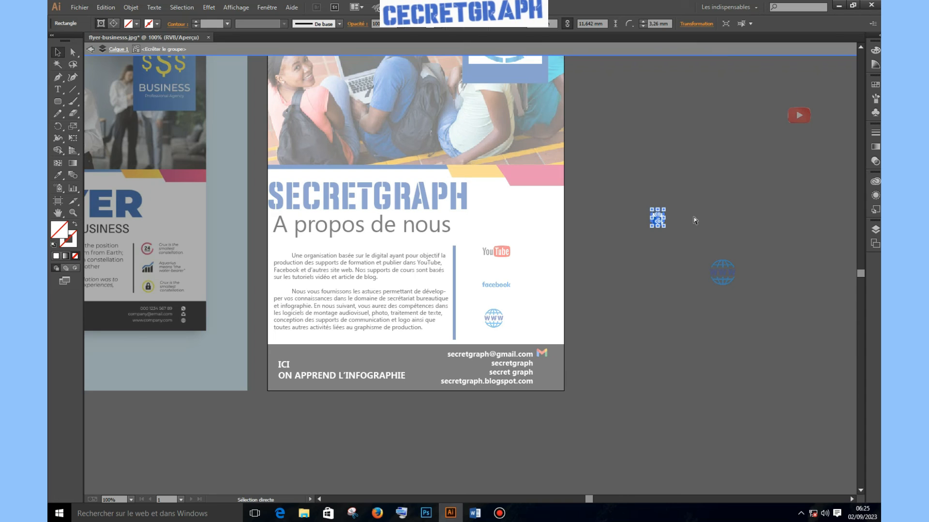
{"action": "key", "text": "Escape"}
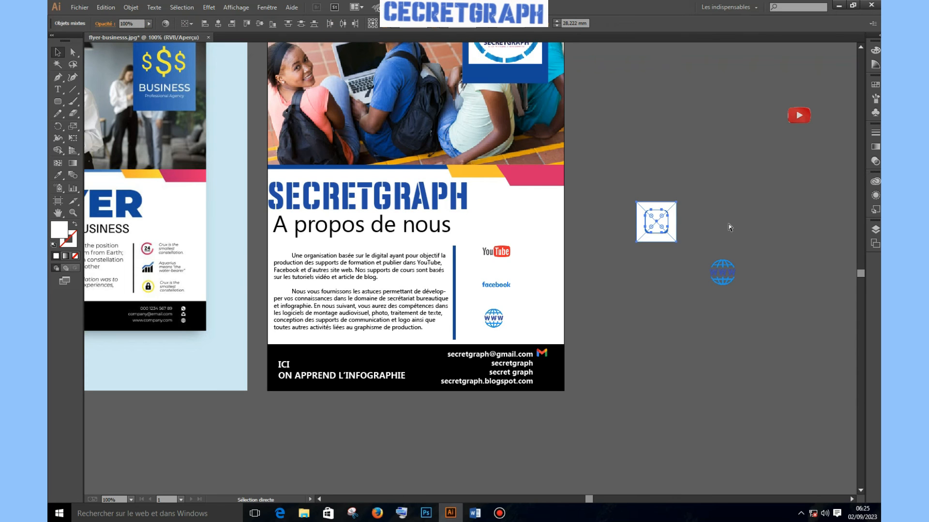
{"action": "left_click", "coordinate": [733, 222]}
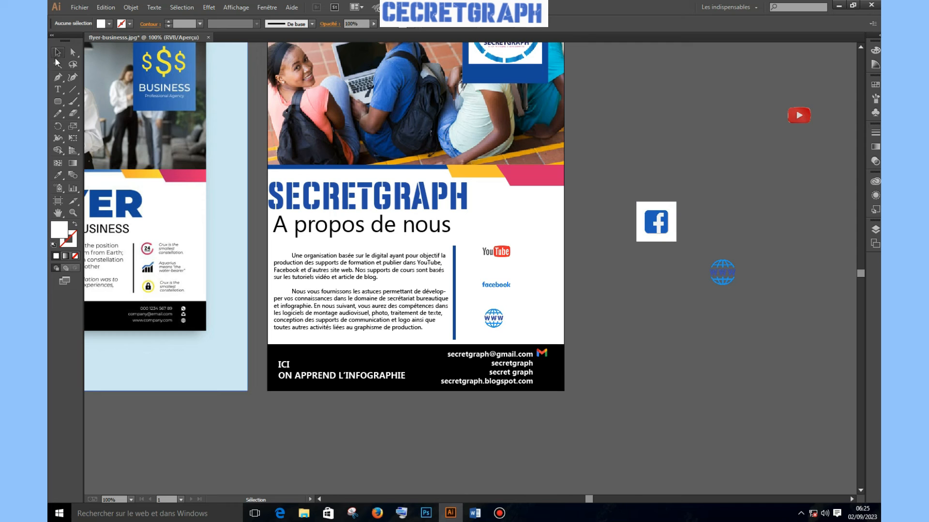
At 300% zoom, clip the Facebook icon with a plain rectangle, then zoom back out
{"action": "left_click_drag", "start_coordinate": [59, 102], "coordinate": [86, 102]}
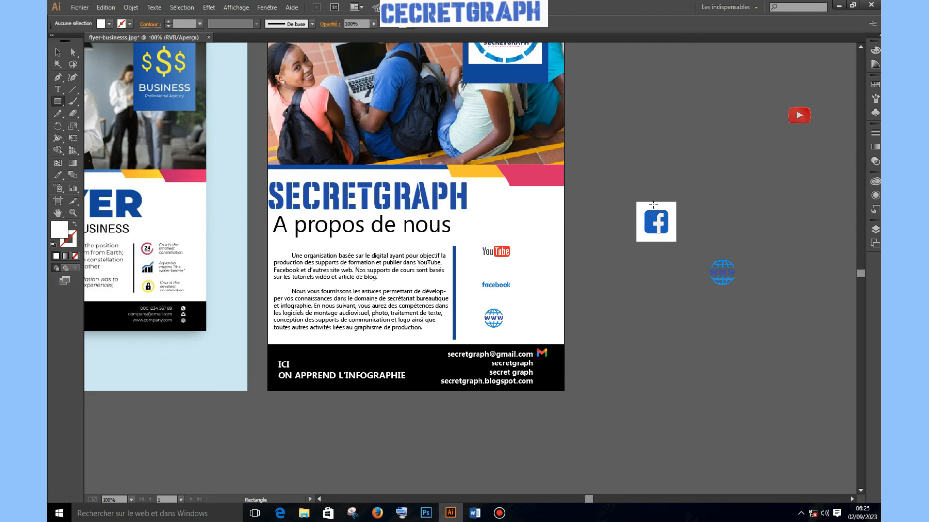
{"action": "key", "text": "ctrl+plus"}
{"action": "key", "text": "ctrl+plus"}
{"action": "key", "text": "ctrl+plus"}
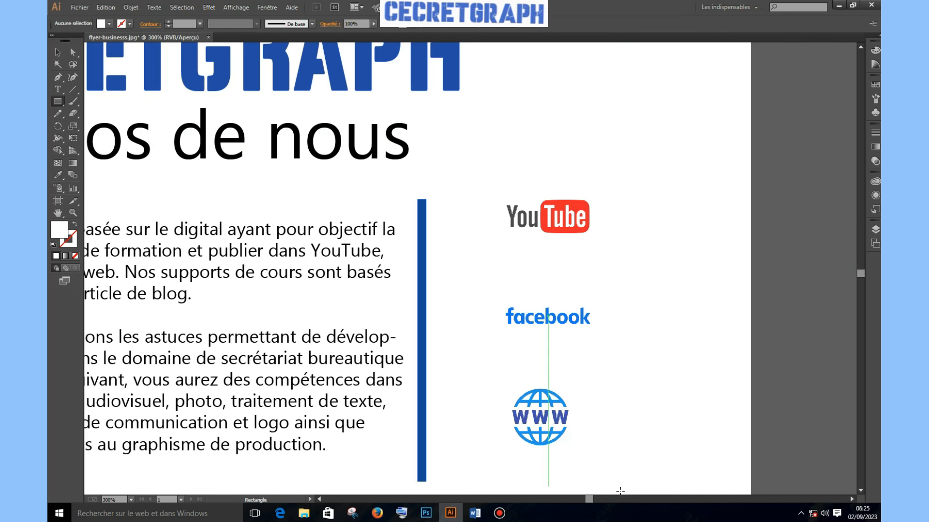
{"action": "left_click_drag", "start_coordinate": [590, 500], "coordinate": [600, 499]}
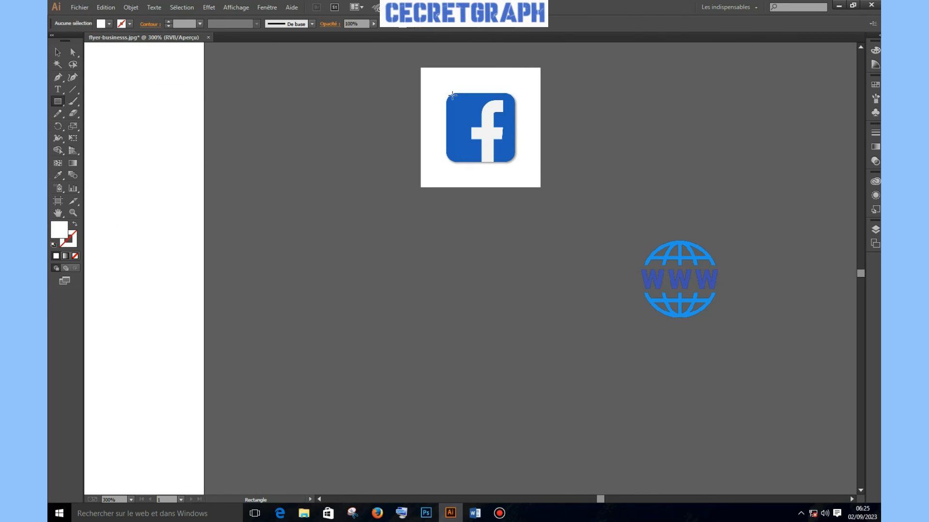
{"action": "left_click_drag", "start_coordinate": [453, 95], "coordinate": [509, 161]}
{"action": "left_click", "coordinate": [59, 52]}
{"action": "left_click_drag", "start_coordinate": [554, 134], "coordinate": [555, 134]}
{"action": "right_click", "coordinate": [513, 137]}
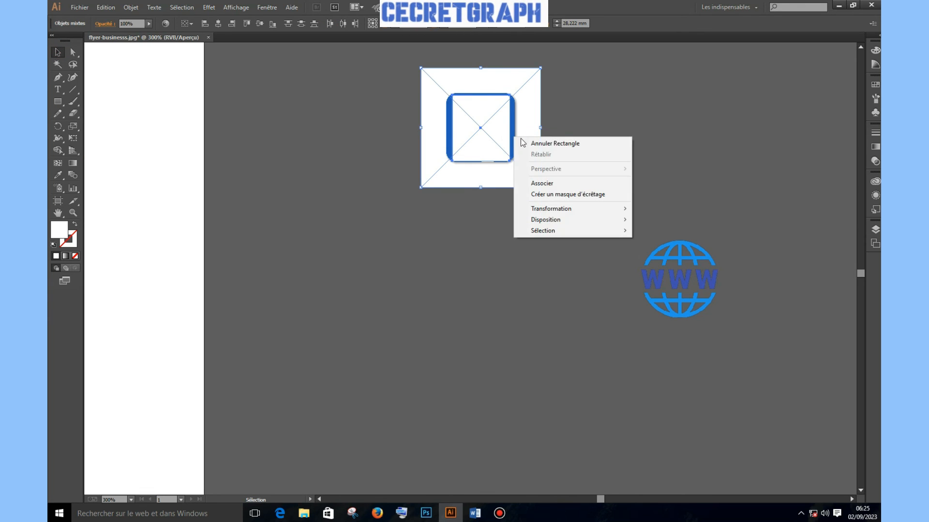
{"action": "left_click", "coordinate": [566, 196]}
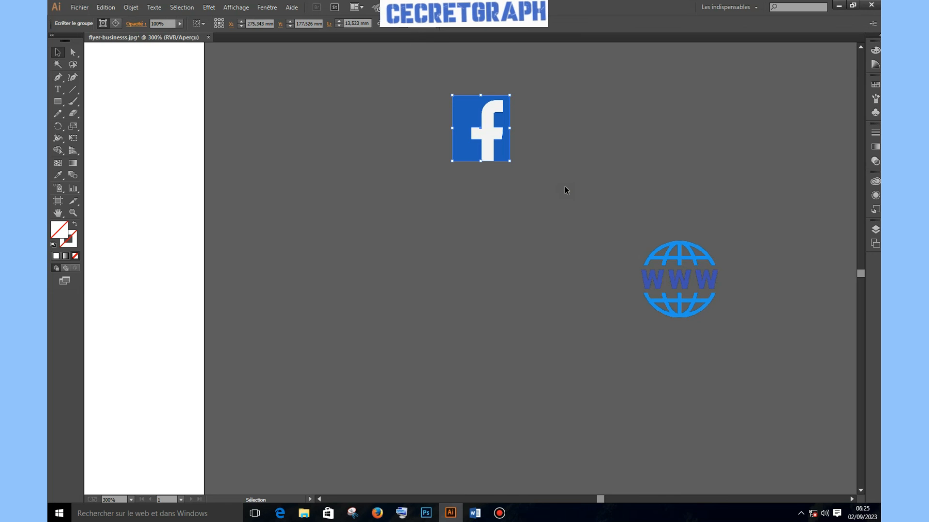
{"action": "key", "text": "ctrl+minus"}
{"action": "key", "text": "ctrl+minus"}
{"action": "key", "text": "ctrl+minus"}
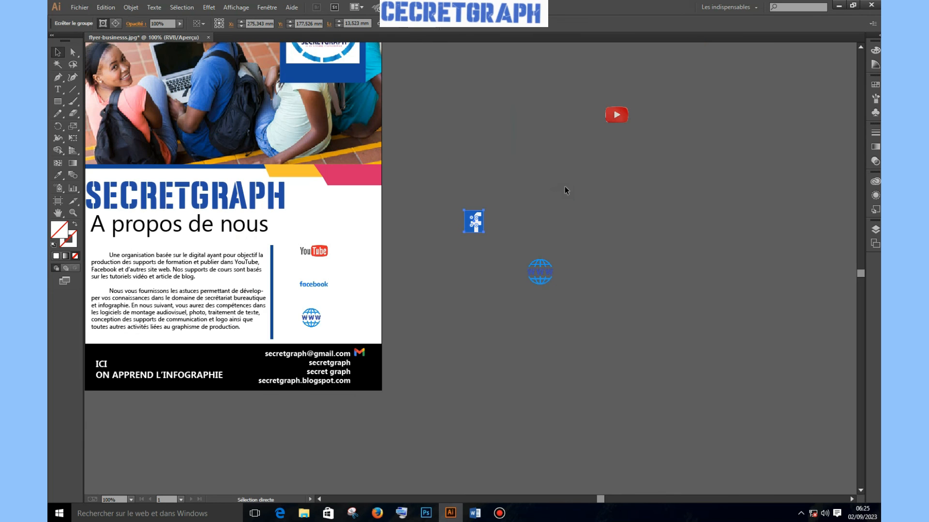
Move the Facebook icon into the footer beside the second contact line and nudge it into place
{"action": "left_click_drag", "start_coordinate": [462, 228], "coordinate": [366, 363]}
{"action": "left_click", "coordinate": [433, 365]}
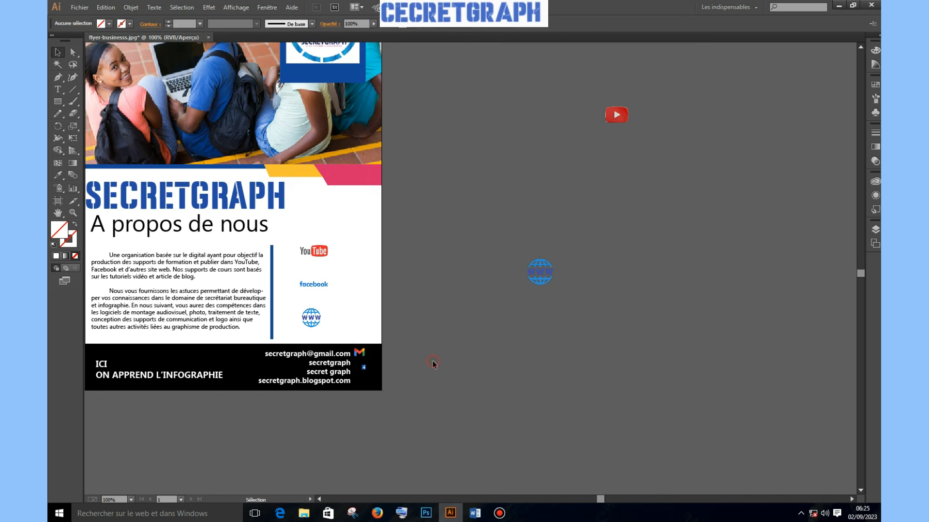
{"action": "left_click", "coordinate": [361, 368]}
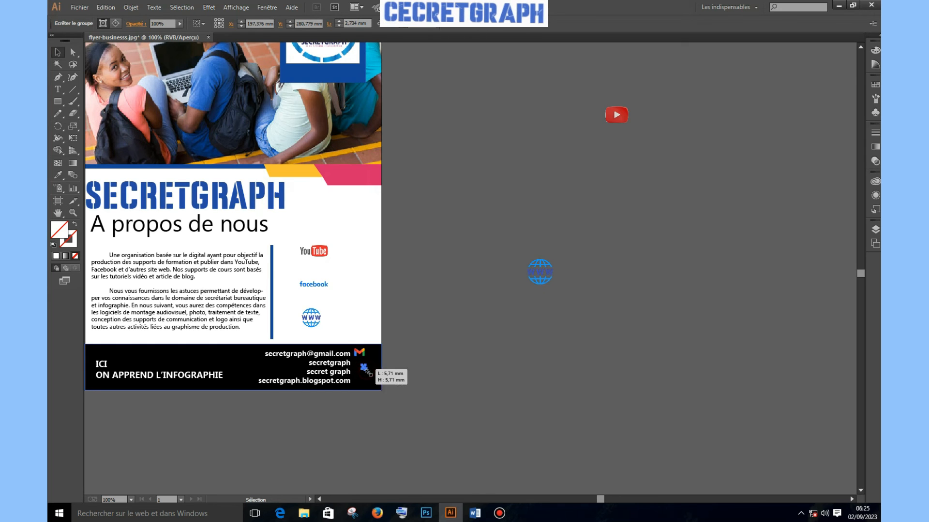
{"action": "left_click", "coordinate": [393, 382]}
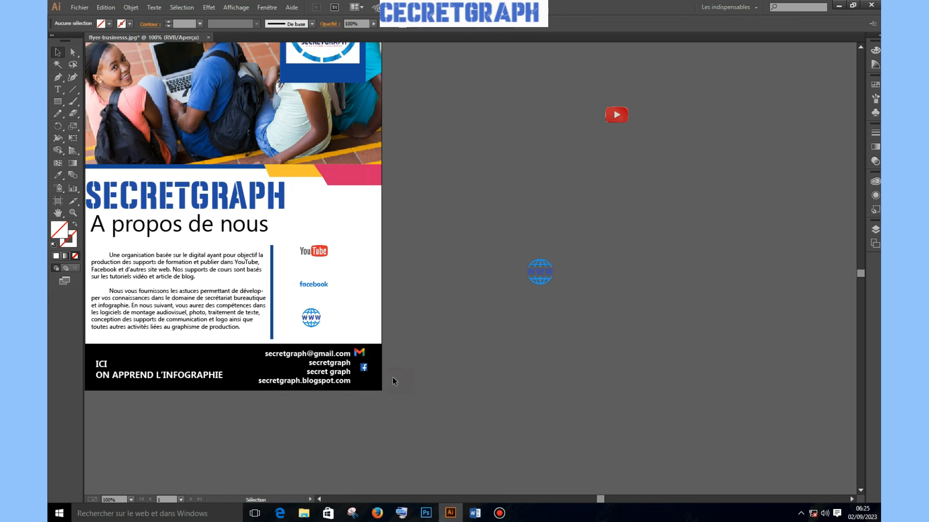
{"action": "left_click", "coordinate": [365, 369]}
{"action": "key", "text": "Left"}
{"action": "key", "text": "Left"}
{"action": "key", "text": "Left"}
{"action": "key", "text": "Left"}
{"action": "key", "text": "Left"}
{"action": "key", "text": "Left"}
{"action": "key", "text": "Up"}
{"action": "key", "text": "Left"}
{"action": "key", "text": "Left"}
{"action": "key", "text": "Left"}
{"action": "key", "text": "Left"}
{"action": "key", "text": "Up"}
{"action": "key", "text": "Up"}
{"action": "key", "text": "Up"}
{"action": "key", "text": "Up"}
{"action": "key", "text": "Up"}
{"action": "key", "text": "Up"}
{"action": "key", "text": "Up"}
{"action": "key", "text": "Right"}
{"action": "left_click", "coordinate": [478, 387]}
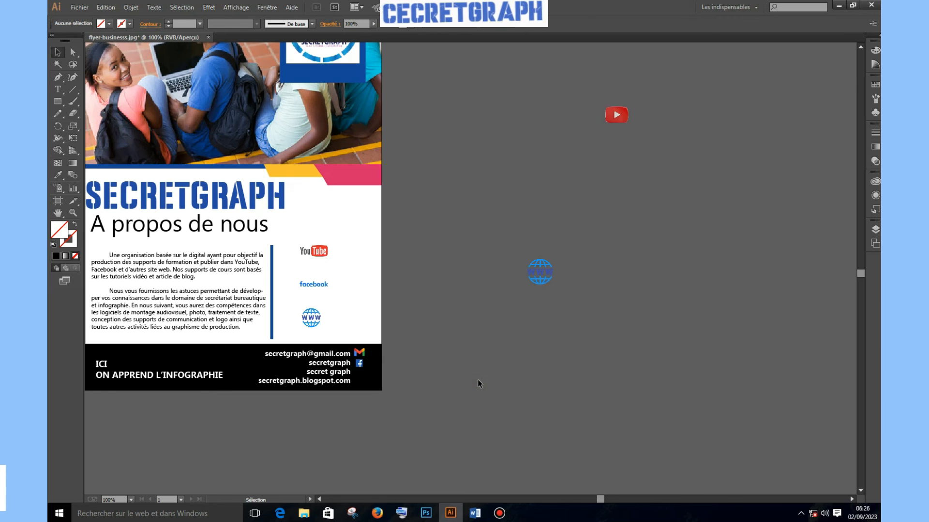
{"action": "left_click", "coordinate": [613, 116]}
Place a small YouTube icon beside the secret graph line in the footer
{"action": "left_click_drag", "start_coordinate": [613, 117], "coordinate": [359, 373]}
{"action": "left_click", "coordinate": [436, 381]}
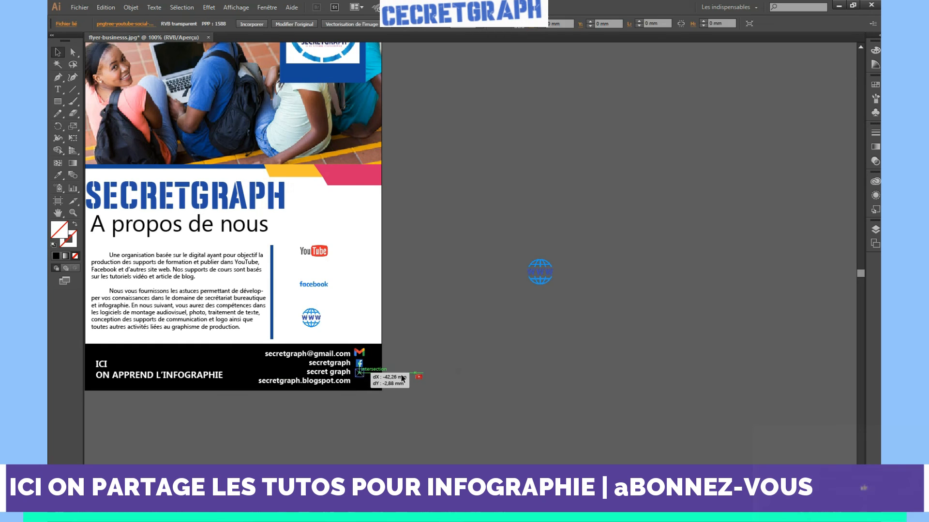
{"action": "left_click", "coordinate": [472, 385]}
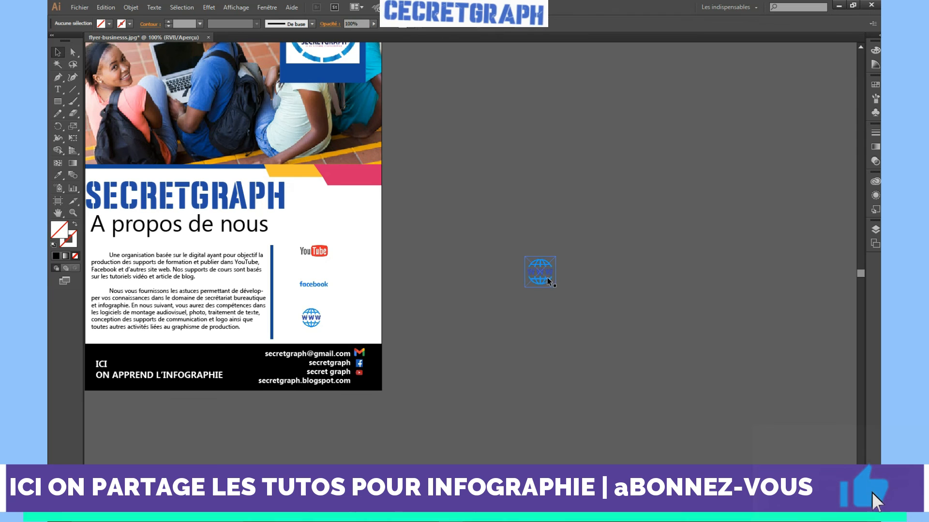
Position a globe icon, about 7 mm, beside the blog address line, then zoom out
{"action": "left_click_drag", "start_coordinate": [548, 268], "coordinate": [436, 389]}
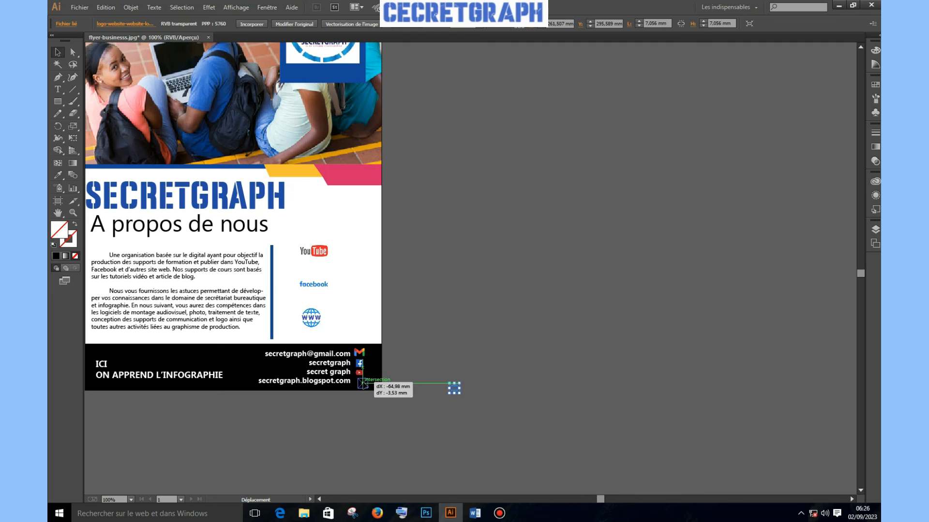
{"action": "left_click_drag", "start_coordinate": [369, 385], "coordinate": [358, 383]}
{"action": "key", "text": "Up"}
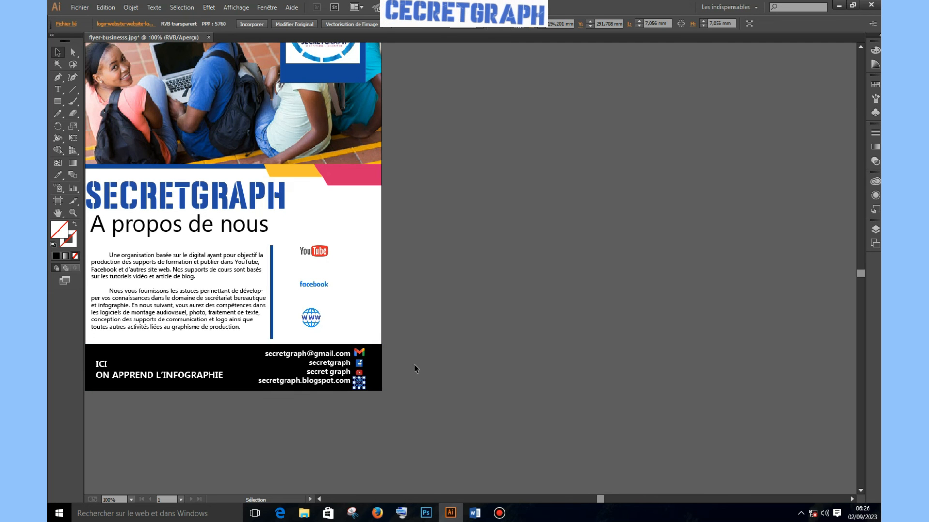
{"action": "left_click", "coordinate": [491, 369]}
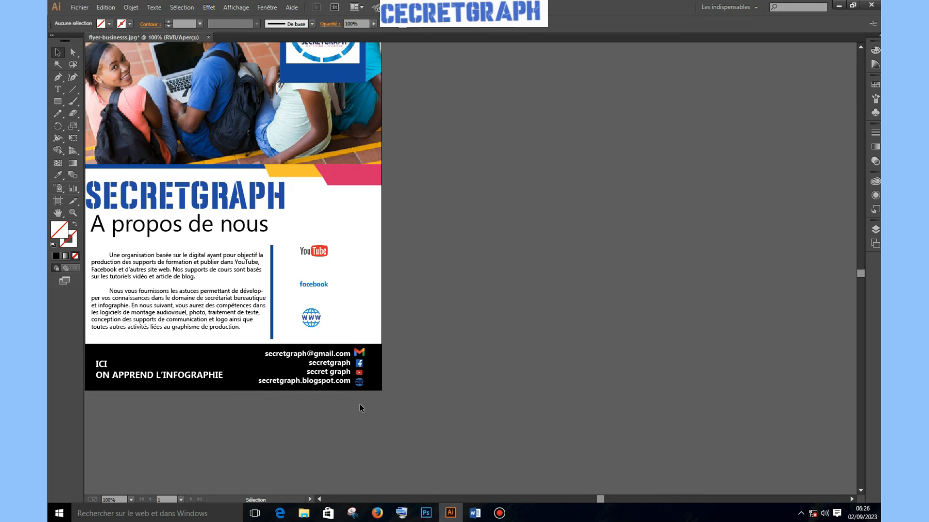
{"action": "left_click", "coordinate": [359, 373]}
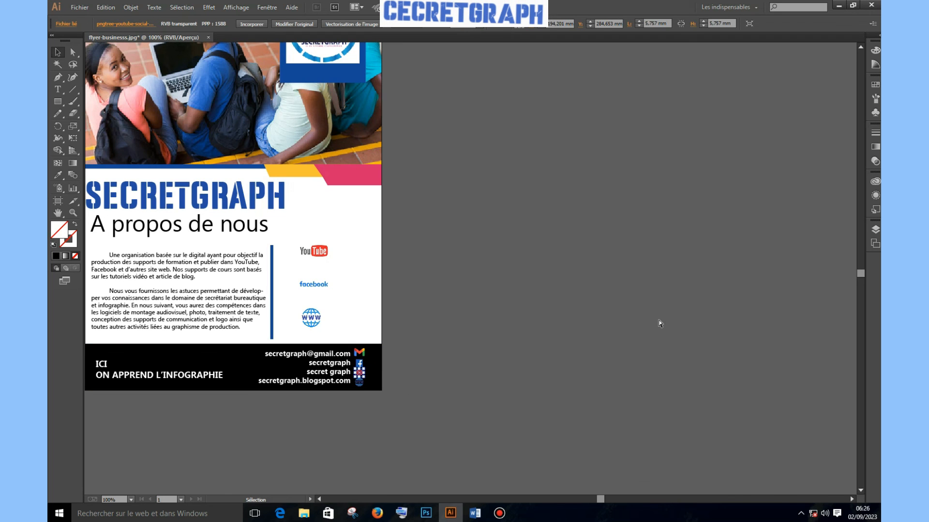
{"action": "key", "text": "ctrl+minus"}
{"action": "key", "text": "ctrl+minus"}
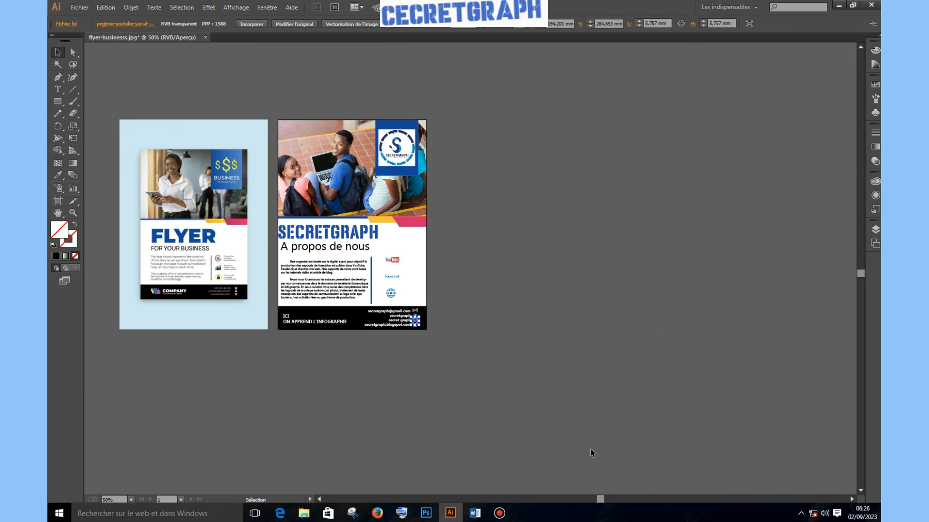
{"action": "left_click", "coordinate": [319, 499]}
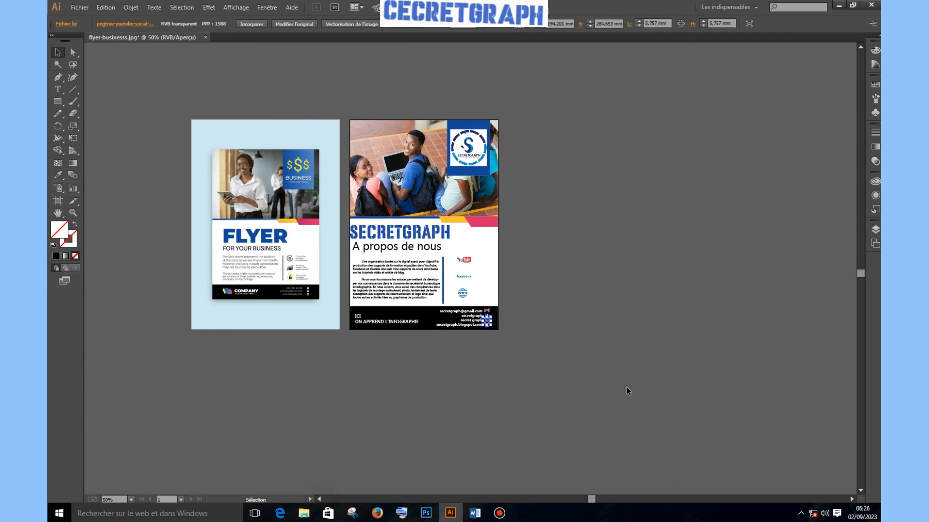
{"action": "scroll", "coordinate": [628, 377], "scroll_direction": "up", "scroll_amount": 2}
{"action": "scroll", "coordinate": [628, 376], "scroll_direction": "down", "scroll_amount": 1}
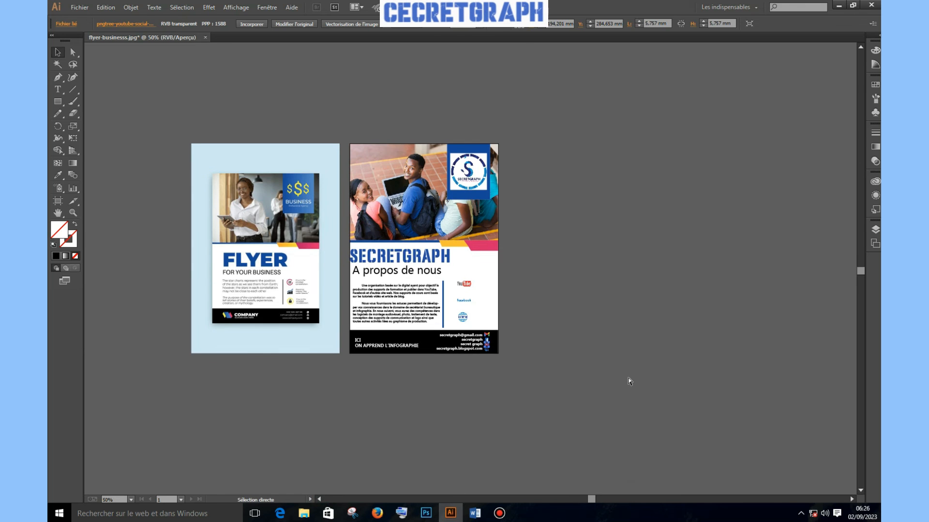
{"action": "key", "text": "ctrl+plus"}
{"action": "key", "text": "ctrl+plus"}
{"action": "key", "text": "v"}
{"action": "left_click", "coordinate": [319, 500]}
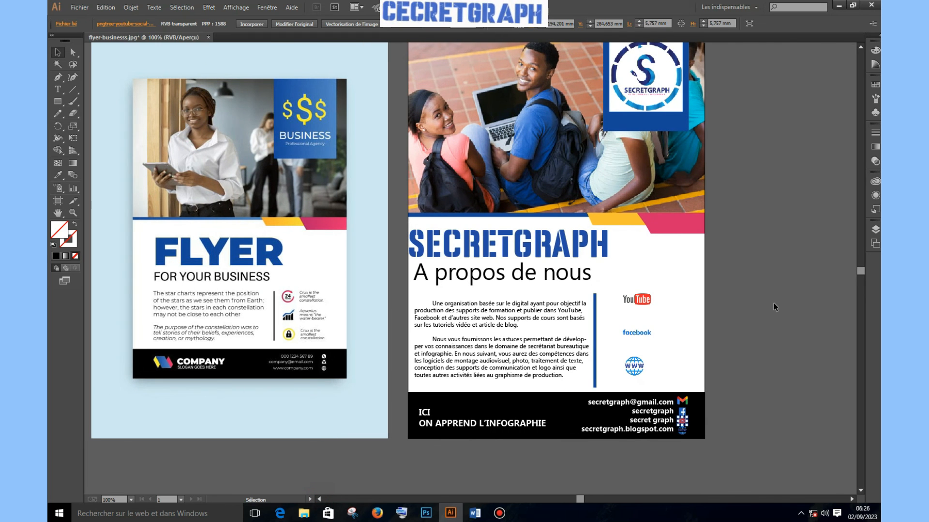
{"action": "scroll", "coordinate": [774, 306], "scroll_direction": "up", "scroll_amount": 2}
{"action": "scroll", "coordinate": [774, 303], "scroll_direction": "down", "scroll_amount": 1}
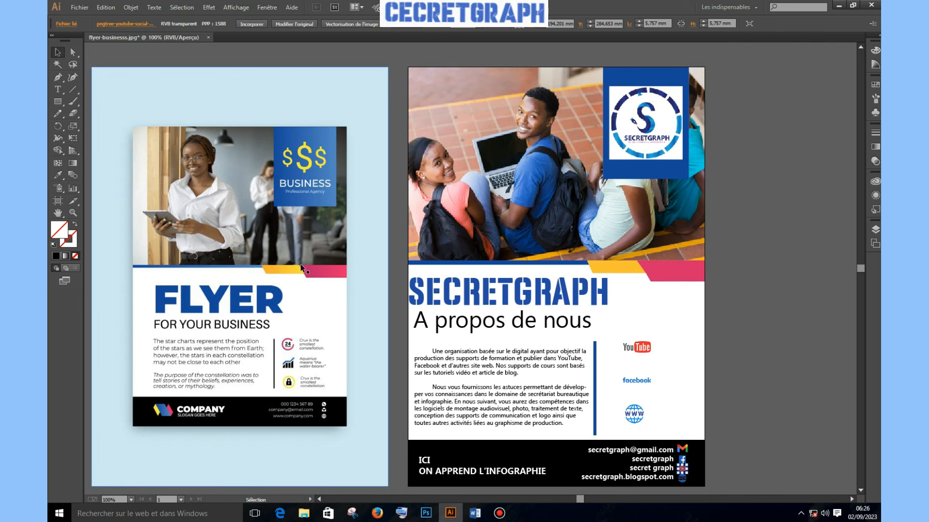
Fill the yellow band under the photo with an orange gradient from the Ciel library
{"action": "left_click", "coordinate": [609, 271]}
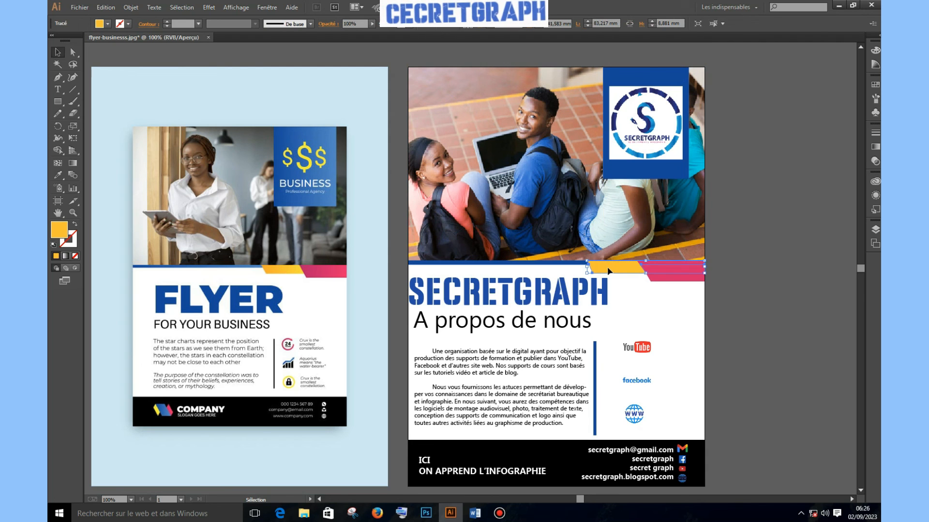
{"action": "left_click", "coordinate": [107, 25]}
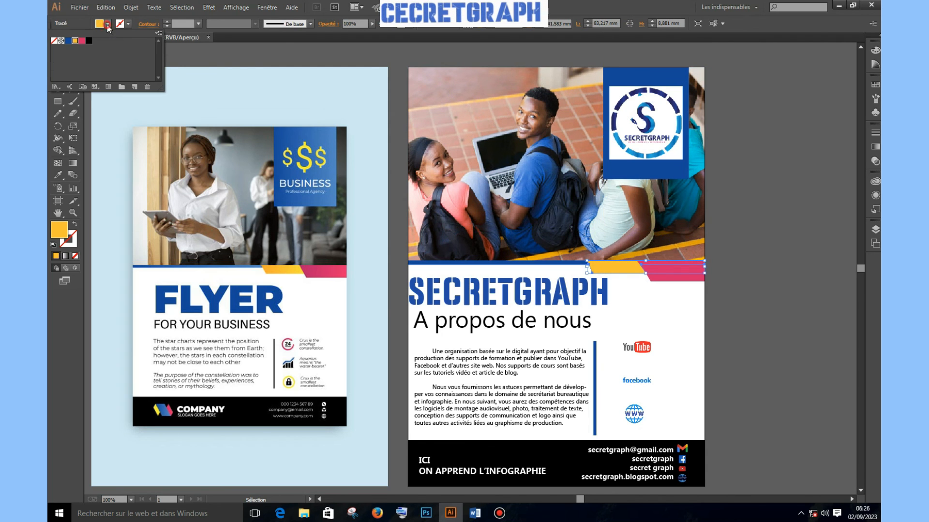
{"action": "left_click", "coordinate": [56, 88]}
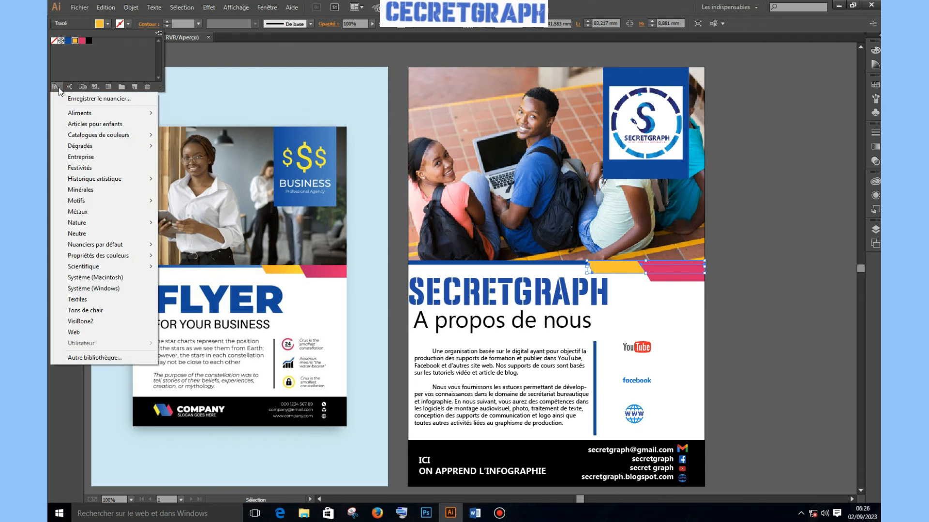
{"action": "mouse_move", "coordinate": [110, 147]}
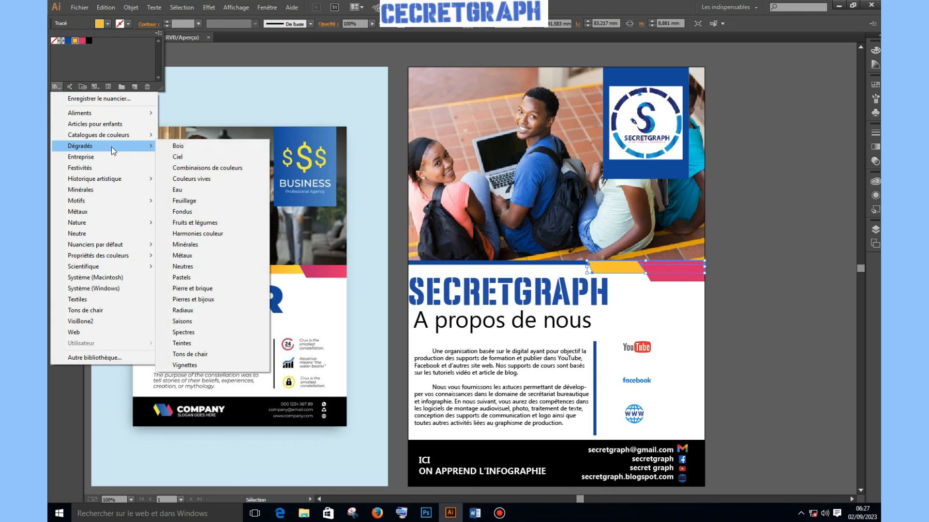
{"action": "left_click", "coordinate": [186, 157]}
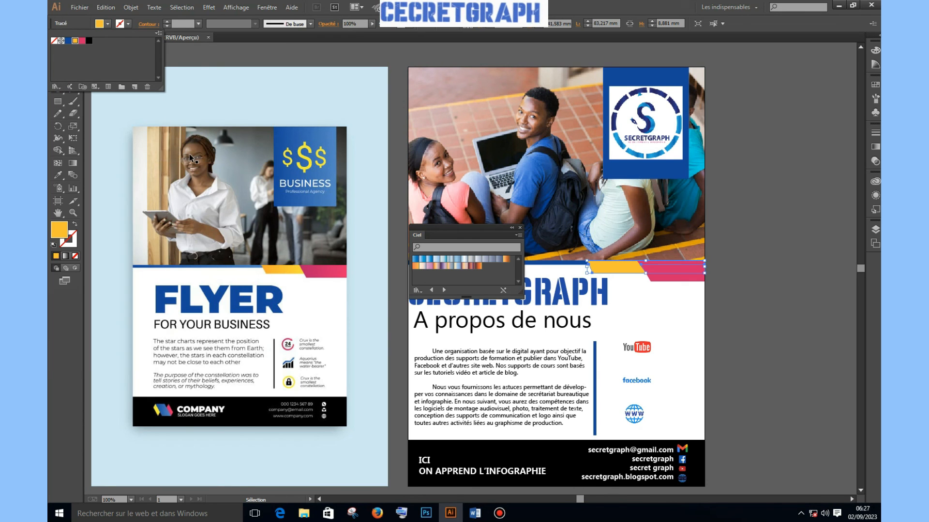
{"action": "left_click", "coordinate": [416, 267]}
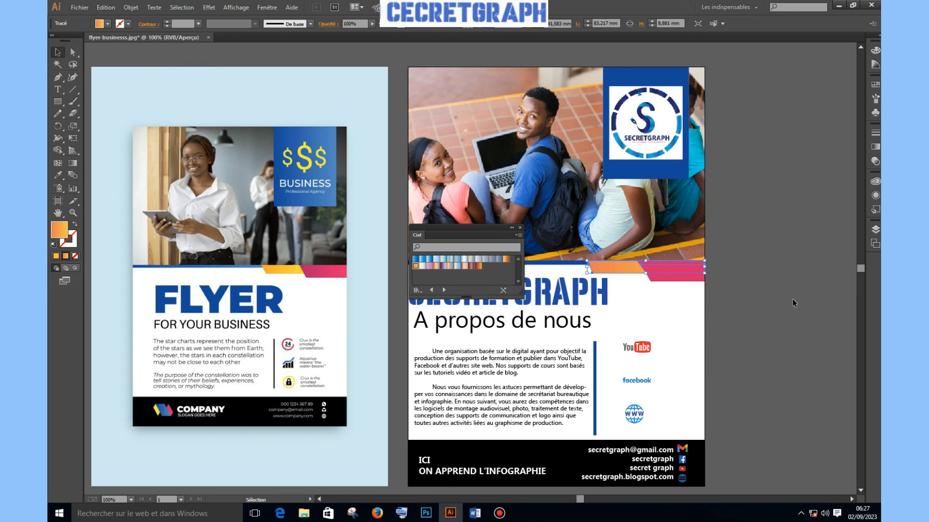
{"action": "left_click", "coordinate": [767, 297]}
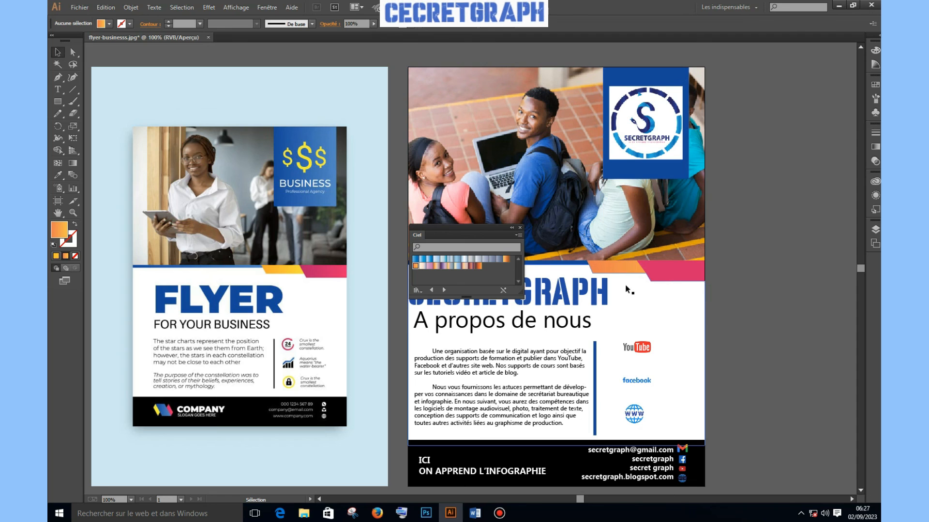
Fill the thin blue strip with a Ciel blue gradient and reverse its direction
{"action": "left_click", "coordinate": [571, 262]}
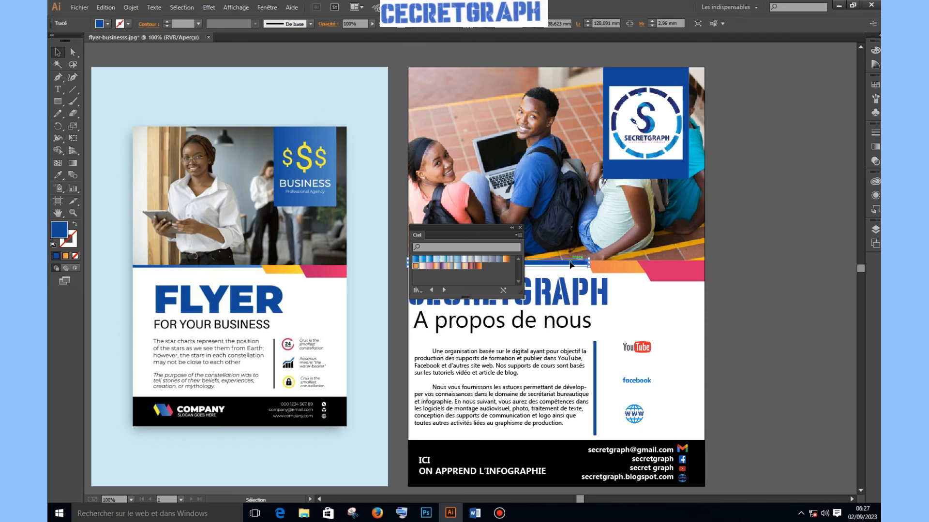
{"action": "left_click", "coordinate": [429, 259]}
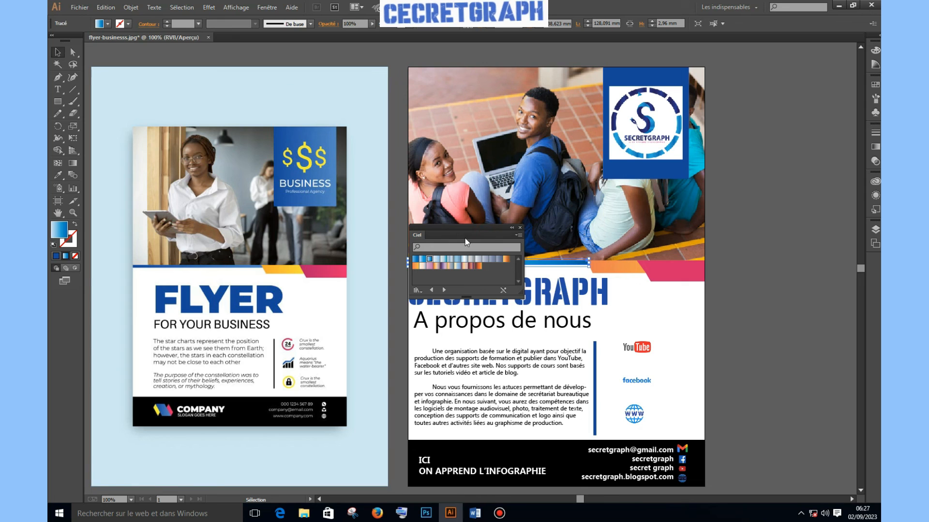
{"action": "left_click_drag", "start_coordinate": [471, 235], "coordinate": [315, 232]}
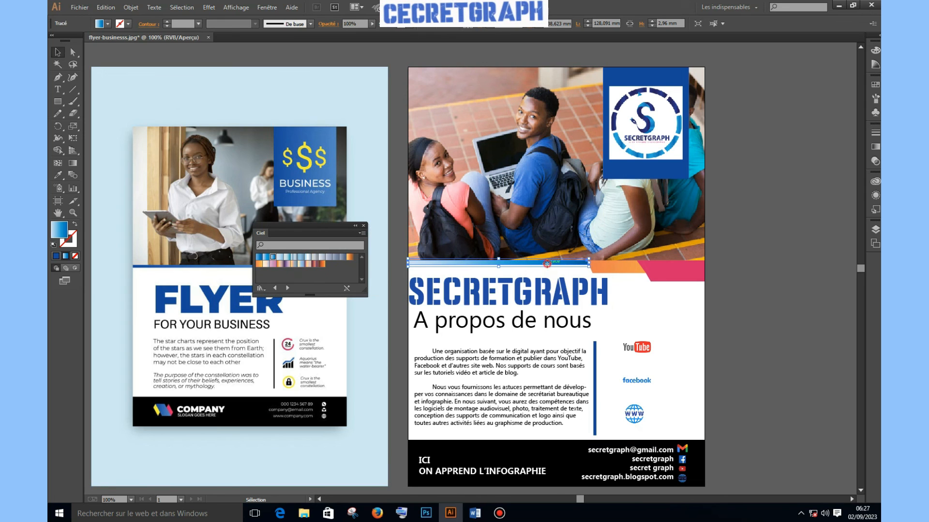
{"action": "left_click", "coordinate": [877, 147]}
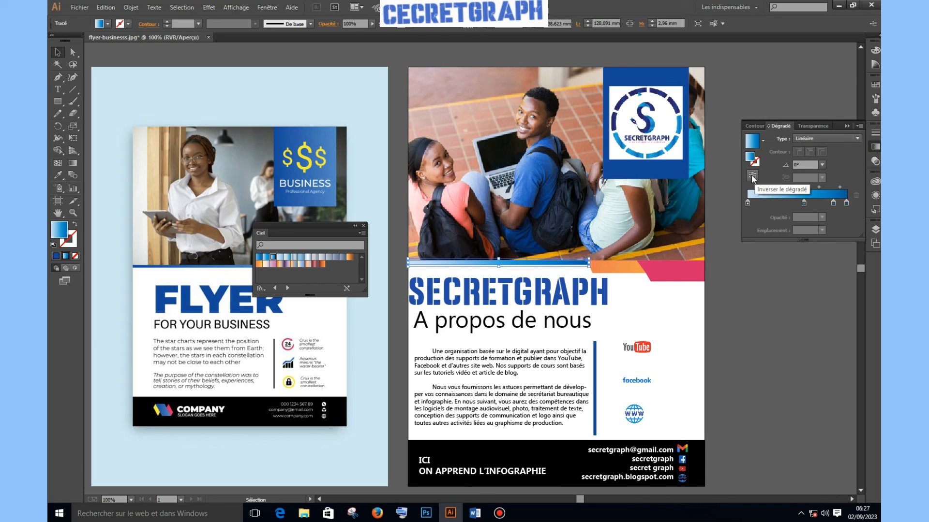
{"action": "left_click", "coordinate": [752, 177]}
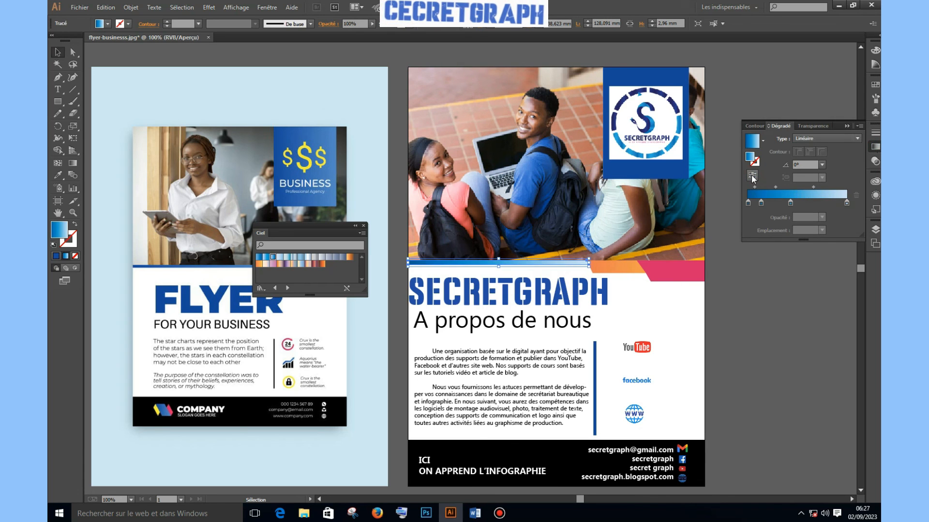
{"action": "left_click", "coordinate": [363, 225]}
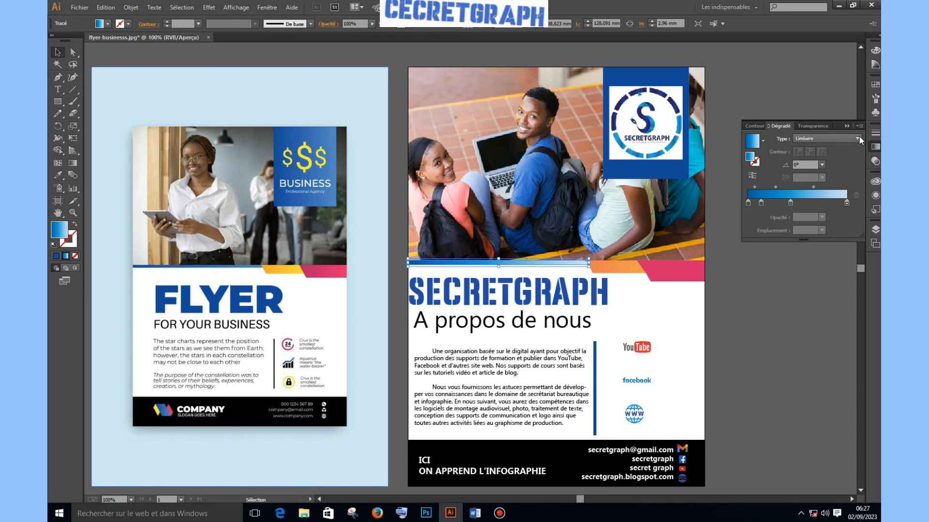
{"action": "left_click", "coordinate": [846, 126]}
{"action": "left_click", "coordinate": [792, 295]}
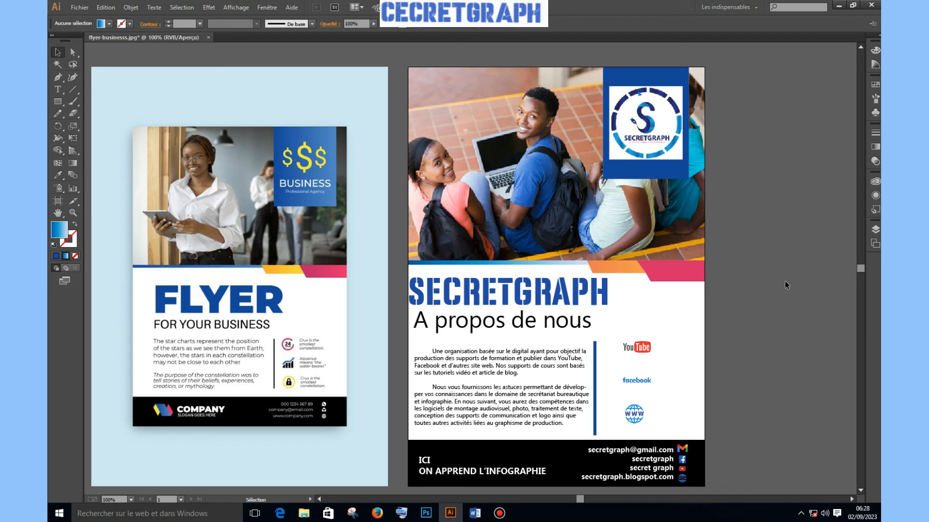
{"action": "left_click", "coordinate": [507, 518]}
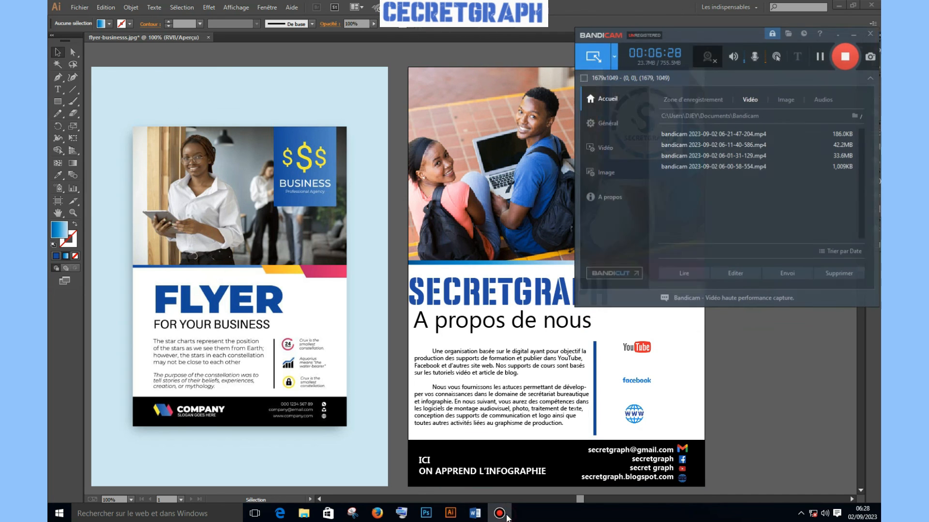